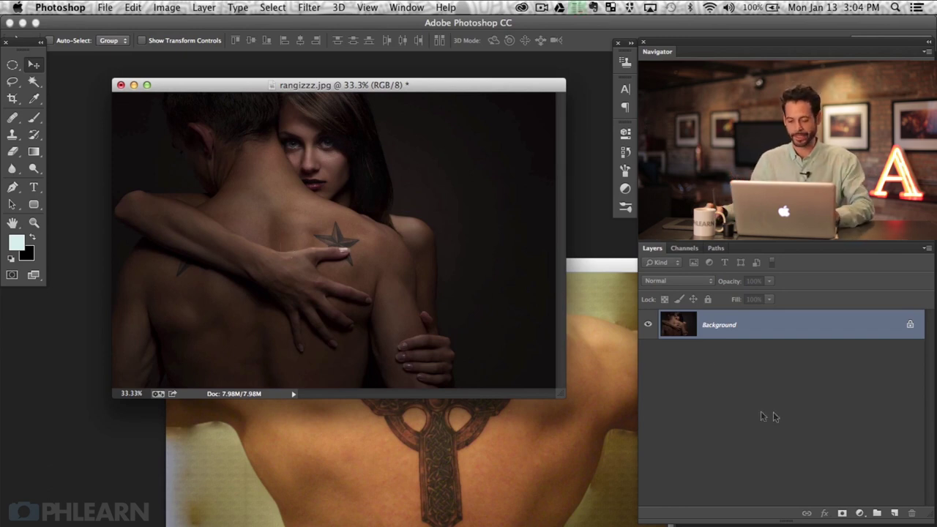
Step: Bring the cross tattoo photo to the front and draw a rectangular marquee selection around the whole cross
drag(591, 276, 517, 174)
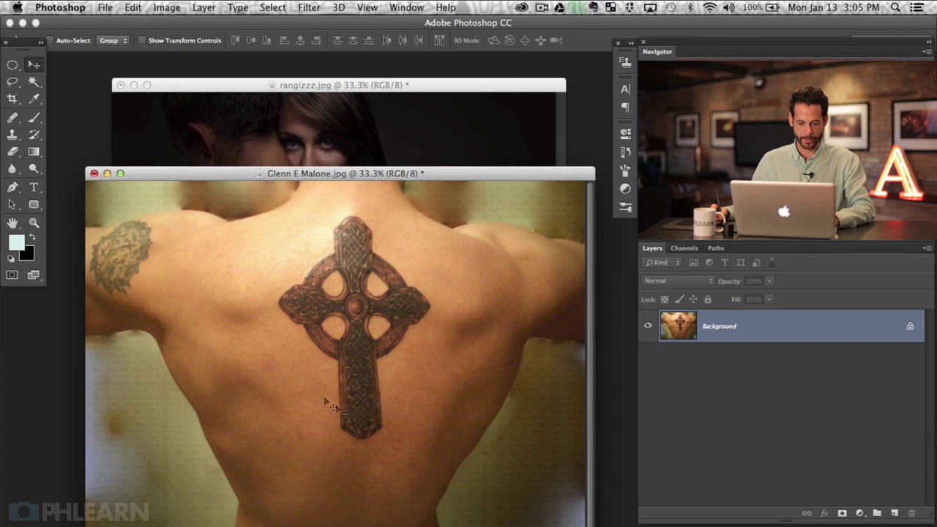
drag(387, 174, 375, 142)
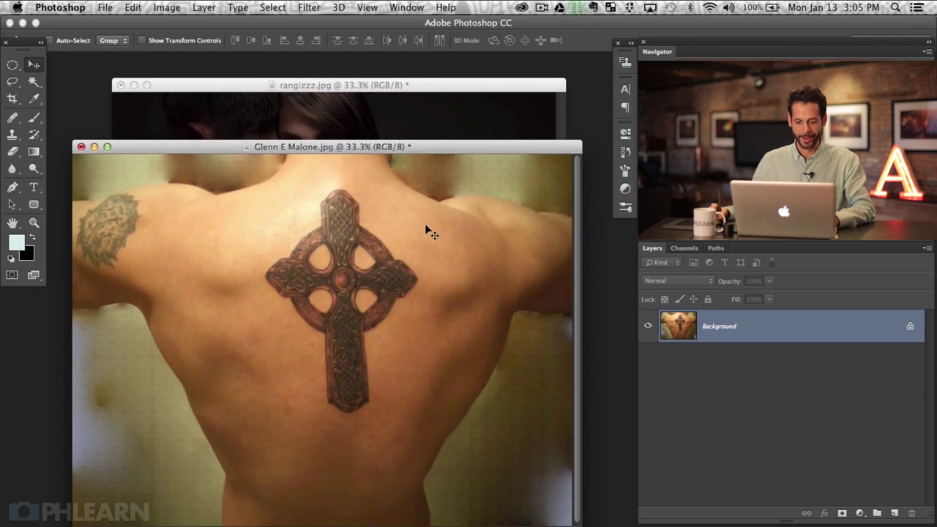
drag(15, 68, 61, 66)
drag(243, 179, 437, 428)
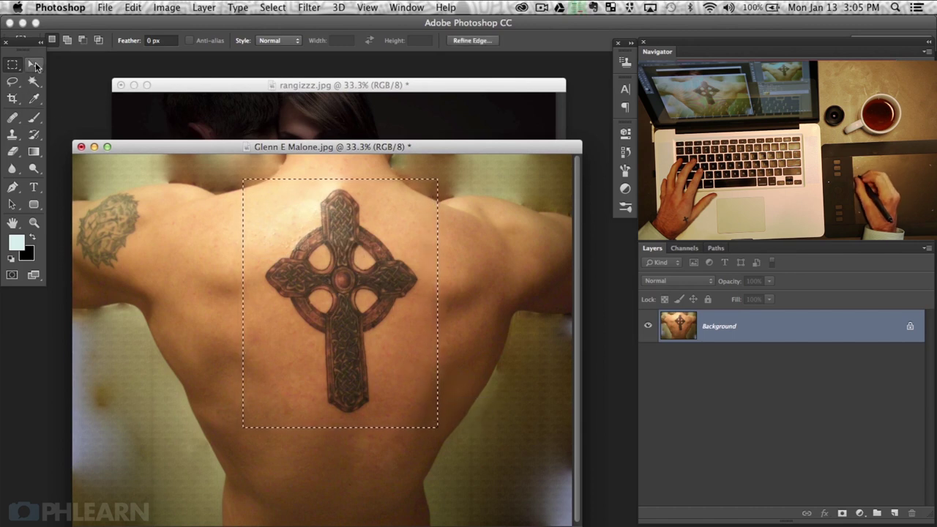
Step: Copy the selected cross area into rangizzz.jpg as a new layer and place it near the image's centre
click(34, 64)
drag(400, 147, 462, 183)
drag(429, 264, 418, 153)
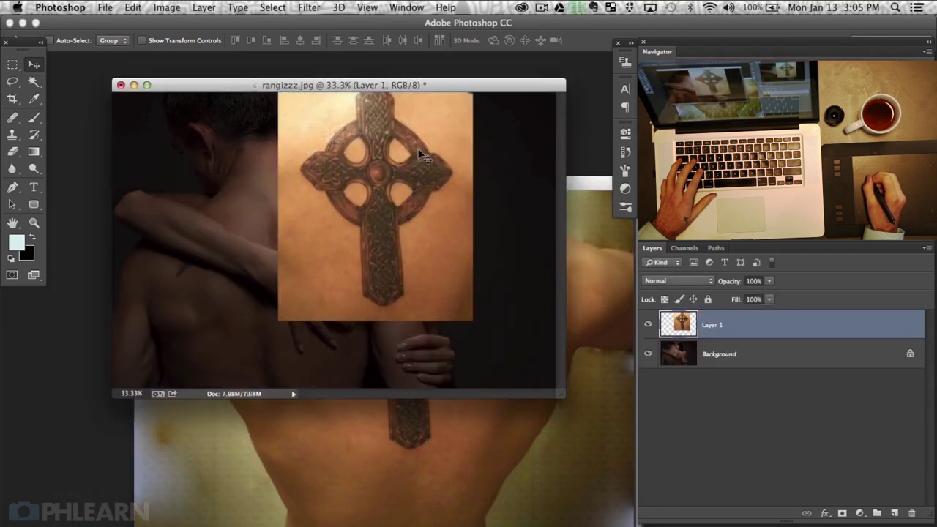
drag(423, 215, 386, 229)
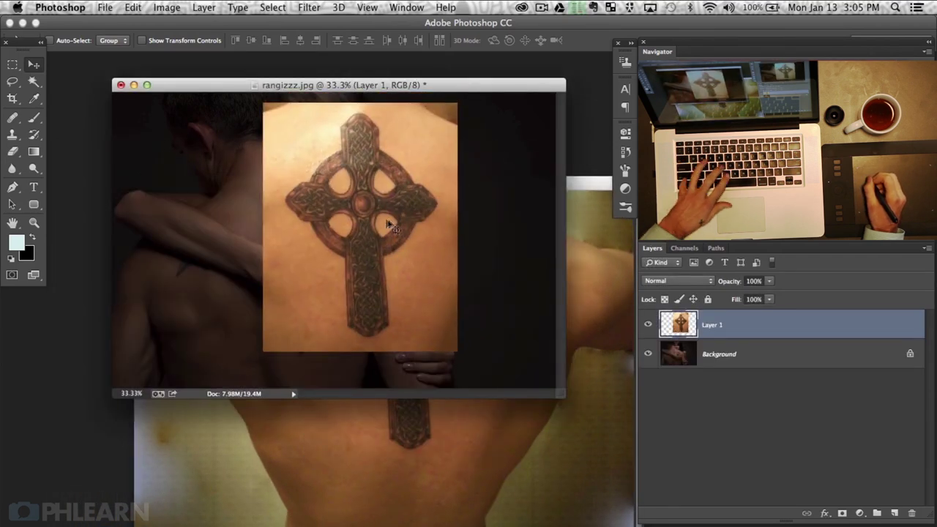
Step: Show rangizzz.jpg in full-screen mode, lower the cross layer's opacity to 64%, and move it over the man's back
key(f)
key(super+plus)
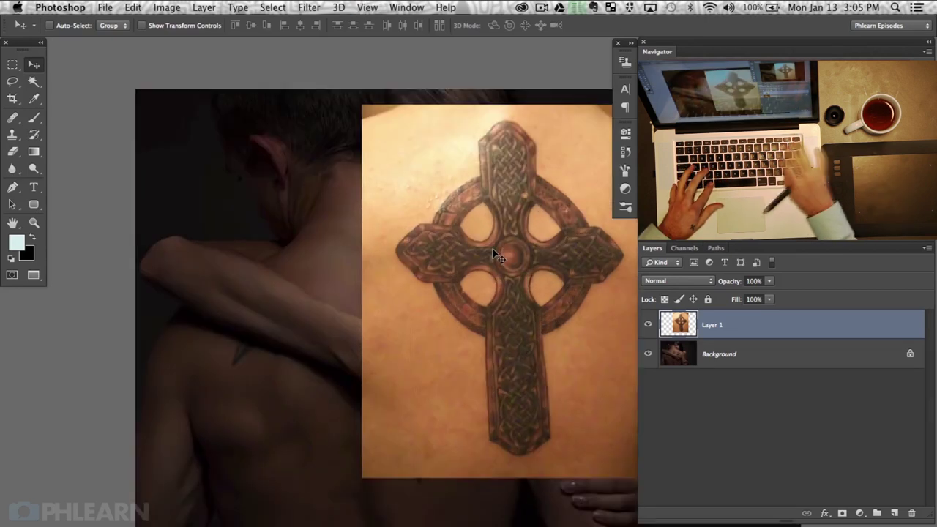
drag(517, 274, 429, 277)
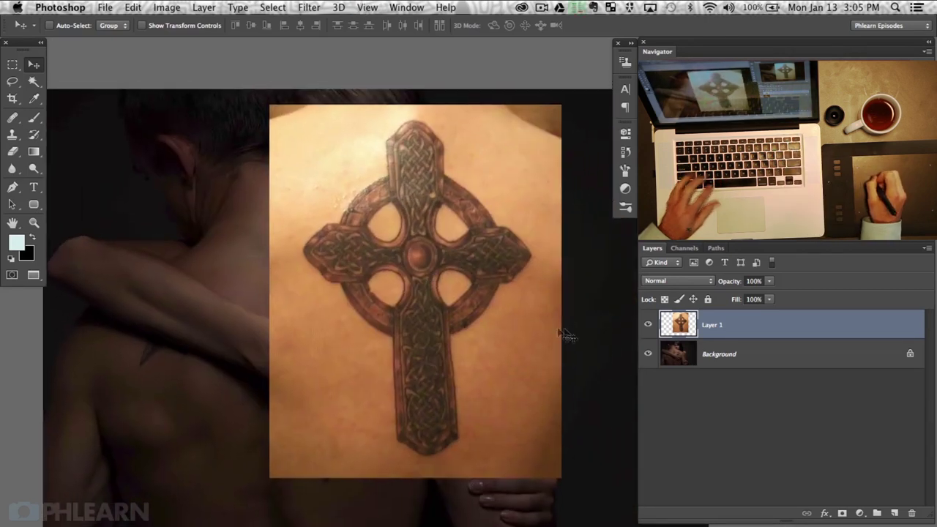
drag(731, 284, 673, 283)
drag(410, 336, 334, 386)
Step: Scale the cross layer to about 69.6%, rotate it about 1.45° in place on the man's back, and restore its opacity to 100%
key(ctrl+t)
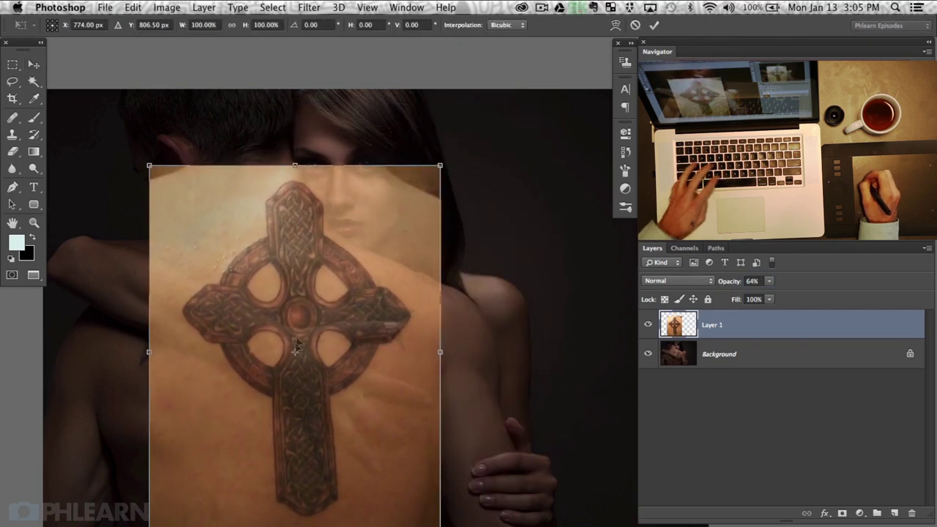
drag(307, 328, 300, 315)
key(space)
drag(361, 314, 401, 288)
drag(481, 143, 430, 196)
mouse_move(395, 343)
mouse_down()
mouse_move(390, 352)
mouse_move(387, 342)
mouse_up()
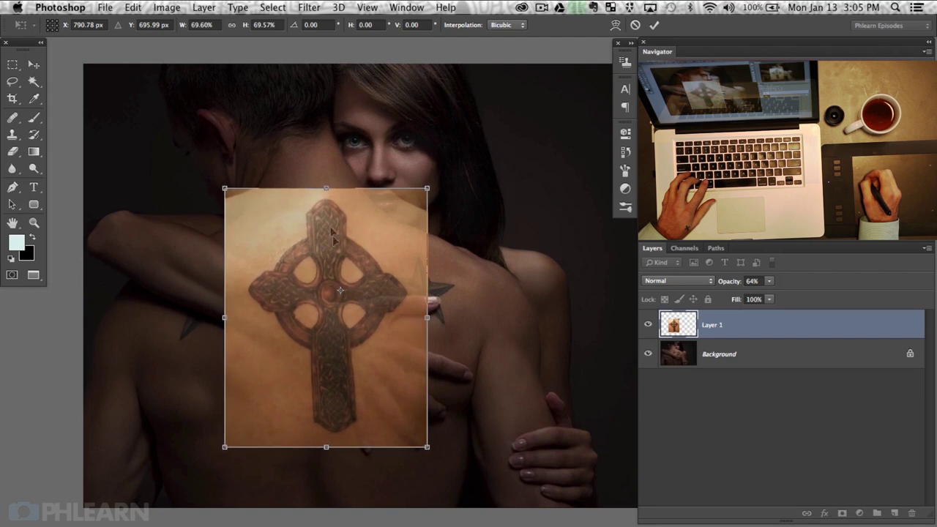
drag(465, 357, 472, 363)
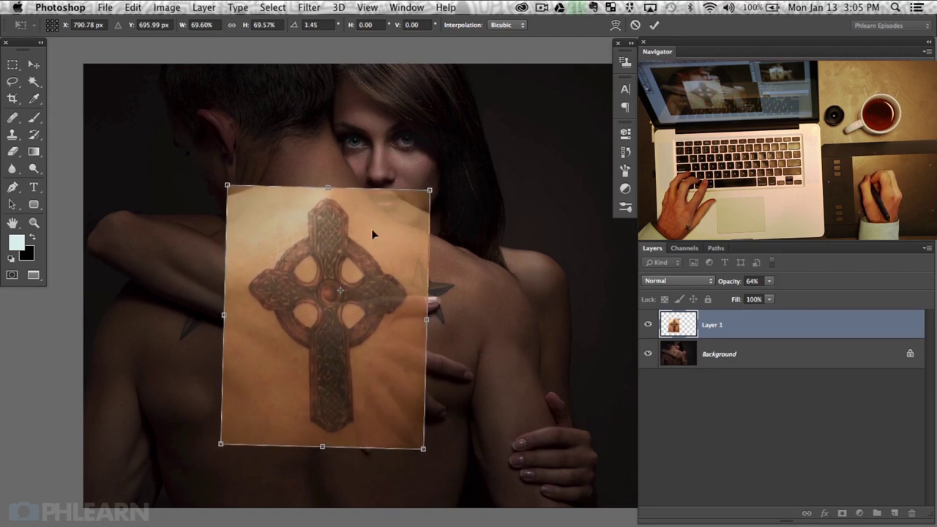
key(Return)
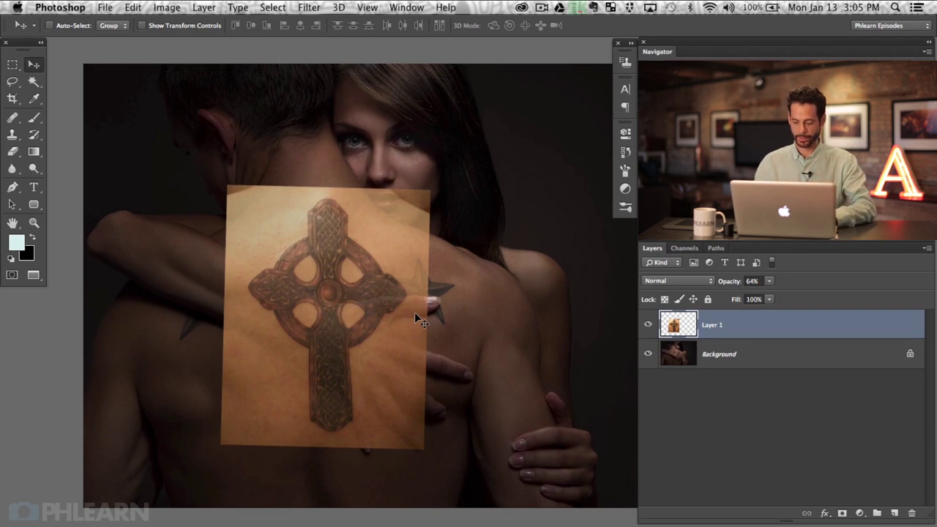
key(0)
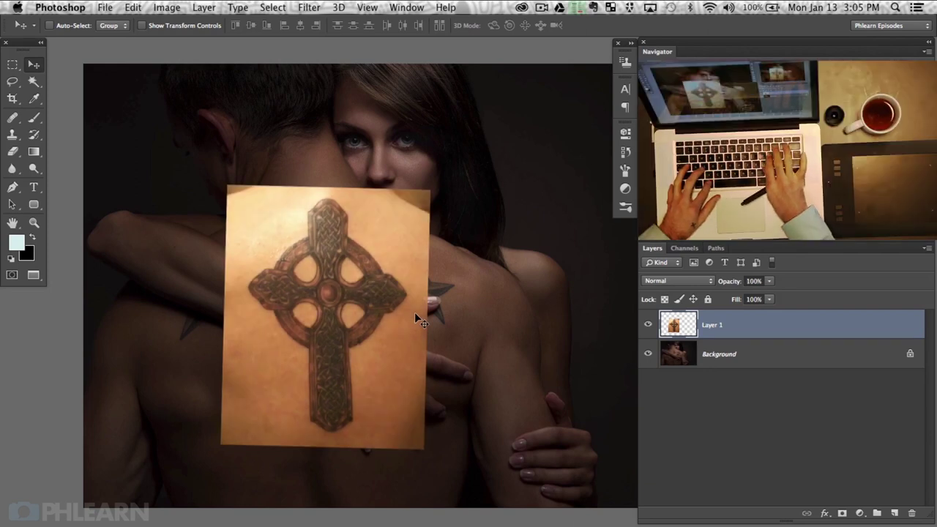
Step: Test Magic Wand selections at tolerance 16 on several patches of skin around the cross
key(super+equal)
key(super+equal)
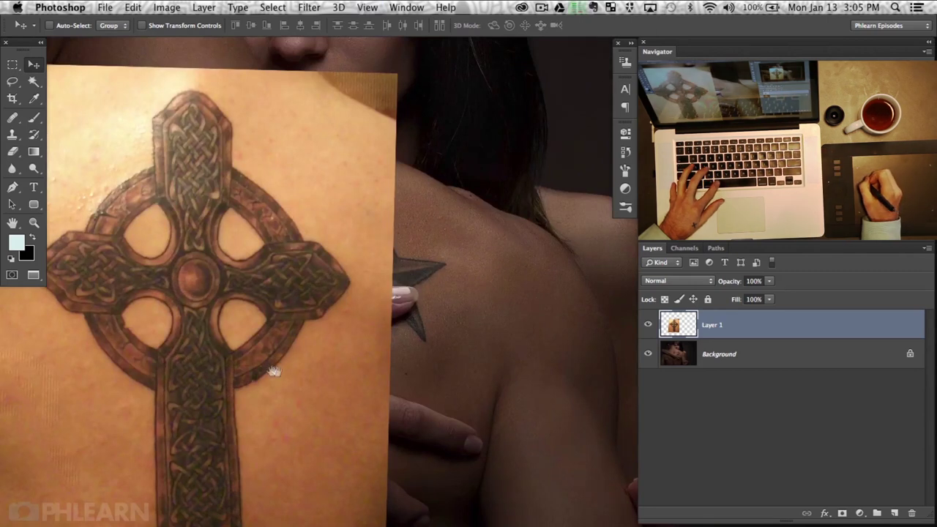
drag(272, 372, 412, 335)
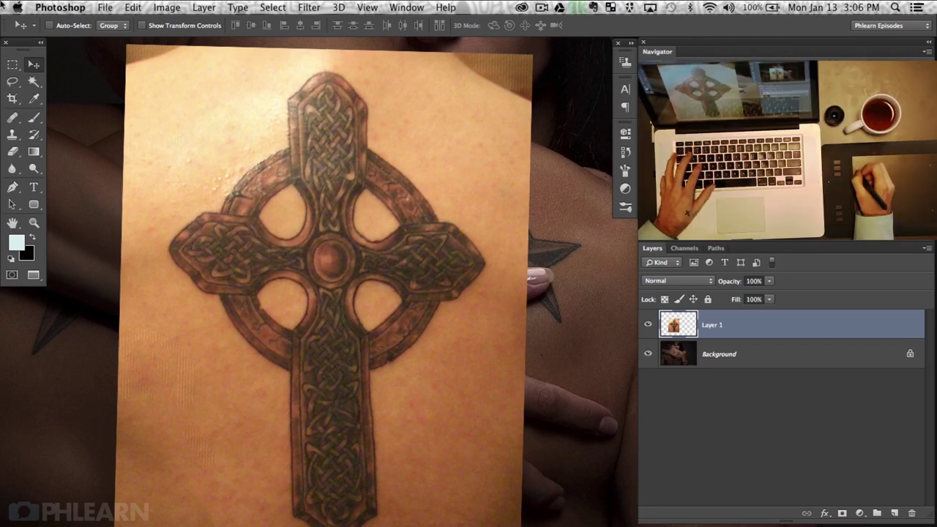
click(34, 83)
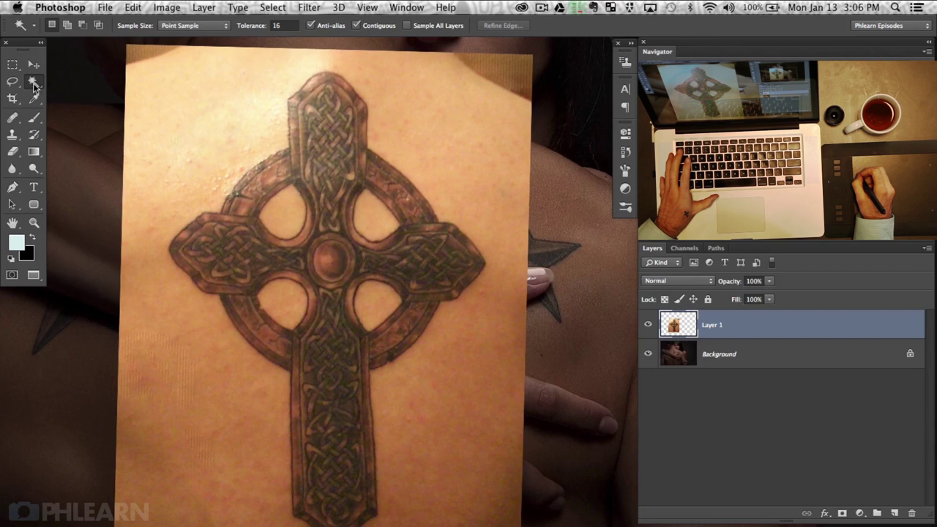
click(394, 216)
click(420, 169)
click(476, 215)
click(479, 326)
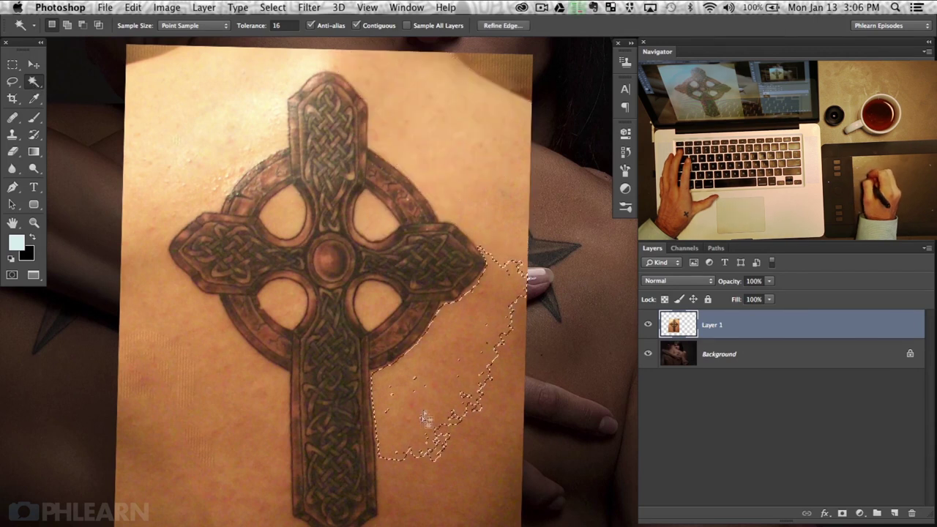
click(422, 478)
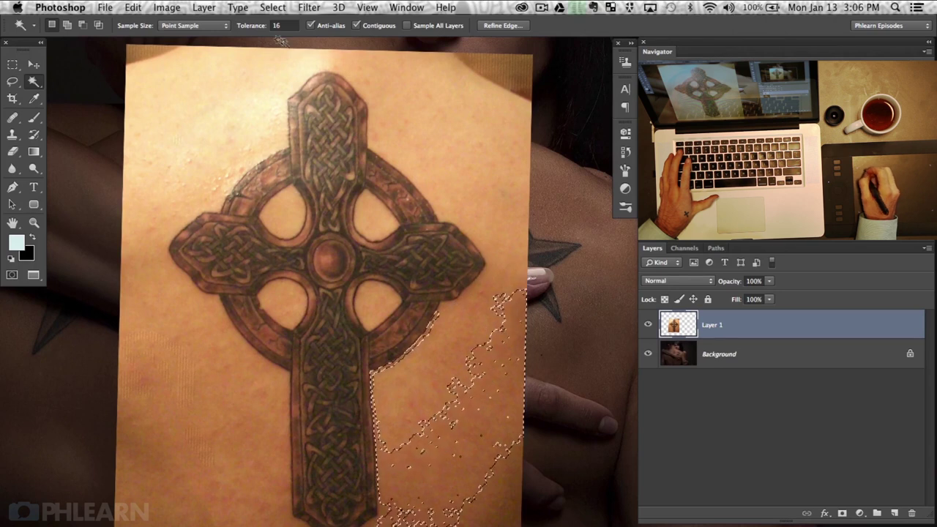
Step: Test Magic Wand selections on the skin and a cross opening with the tolerance set to 20 and then 4
click(391, 131)
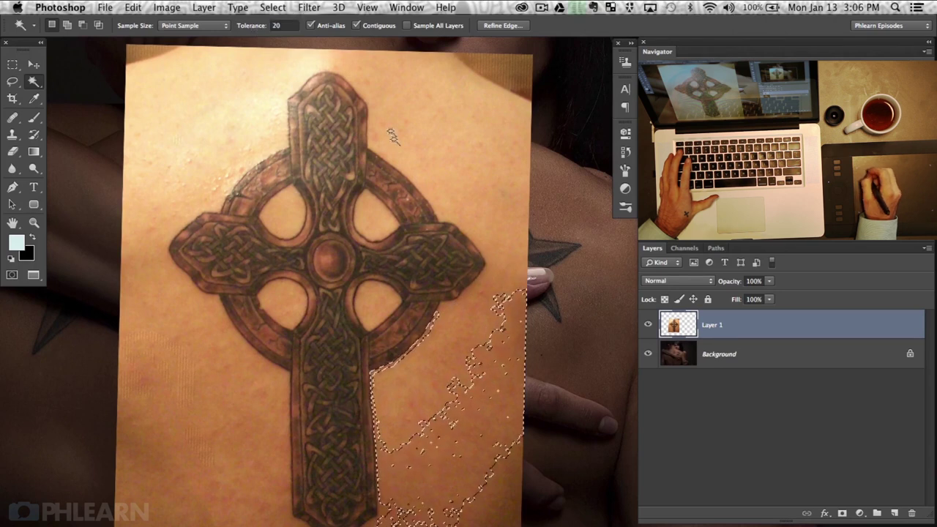
click(478, 228)
click(385, 284)
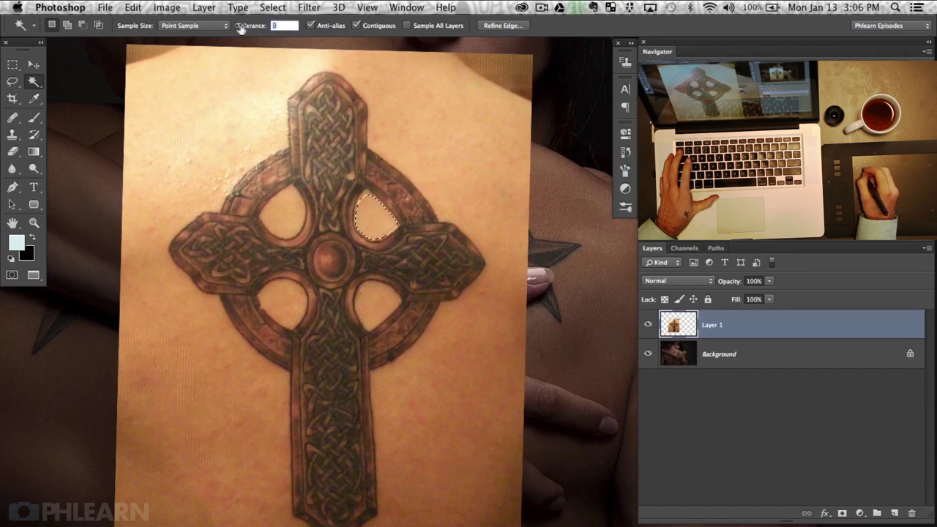
click(413, 139)
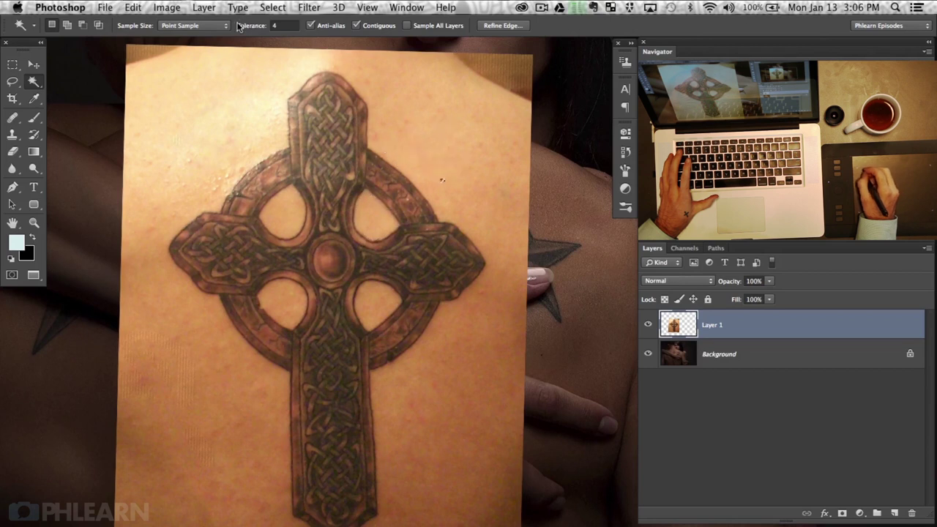
Step: Set the Magic Wand tolerance to 25 and build up a selection of the skin surrounding the cross
click(422, 159)
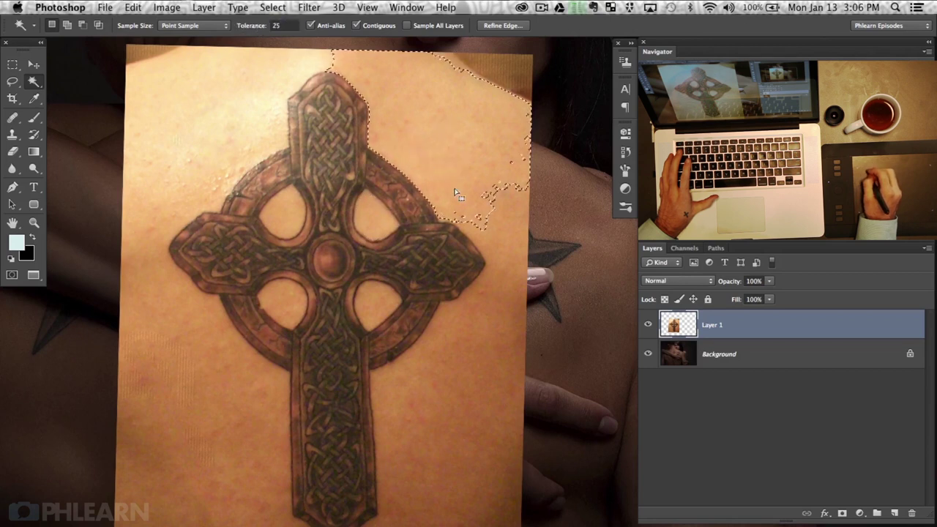
click(284, 110)
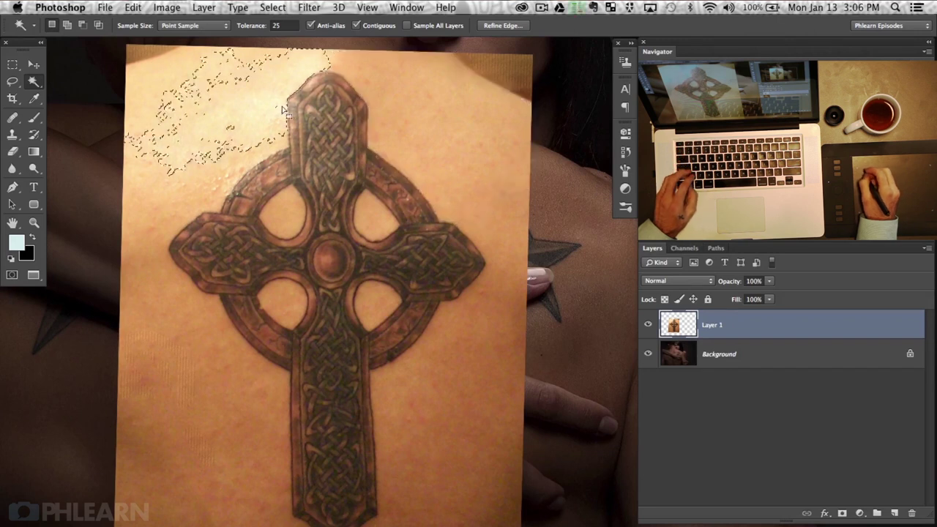
shift+click(346, 67)
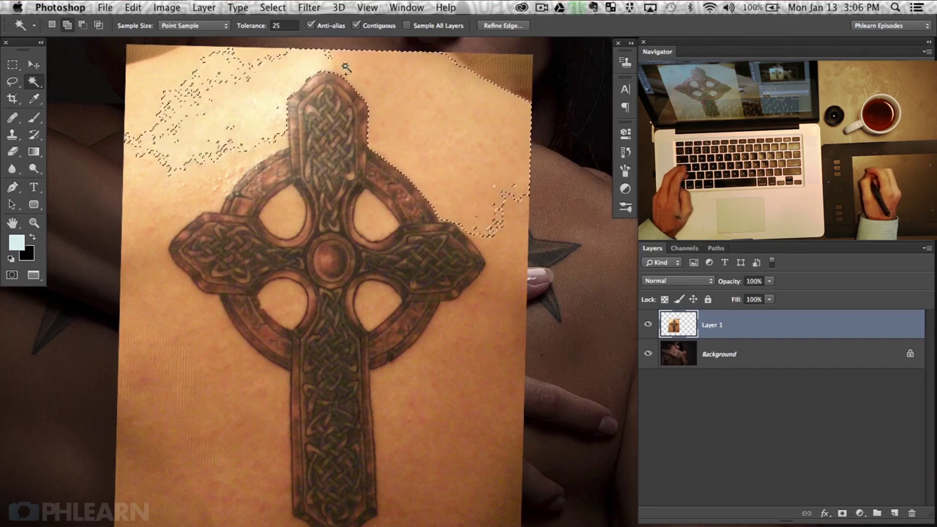
shift+click(215, 182)
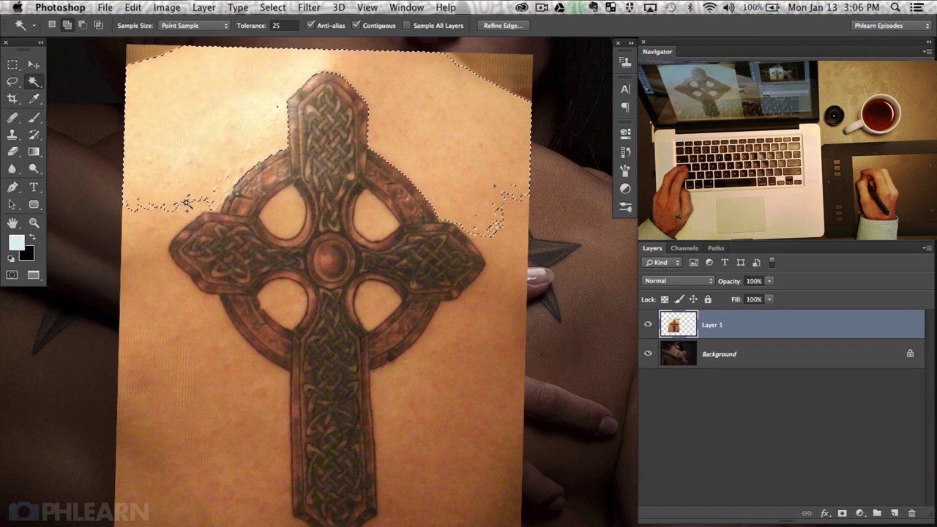
shift+click(165, 267)
shift+click(249, 355)
shift+click(262, 429)
shift+click(439, 413)
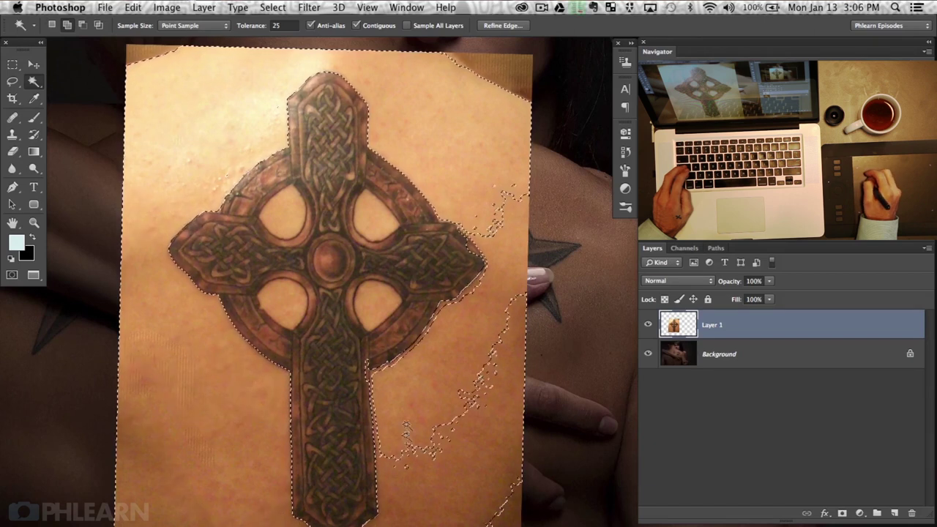
Step: Add the four skin openings inside the cross's ring to the selection with the Magic Wand
shift+click(379, 302)
shift+click(377, 210)
shift+click(293, 211)
shift+click(284, 311)
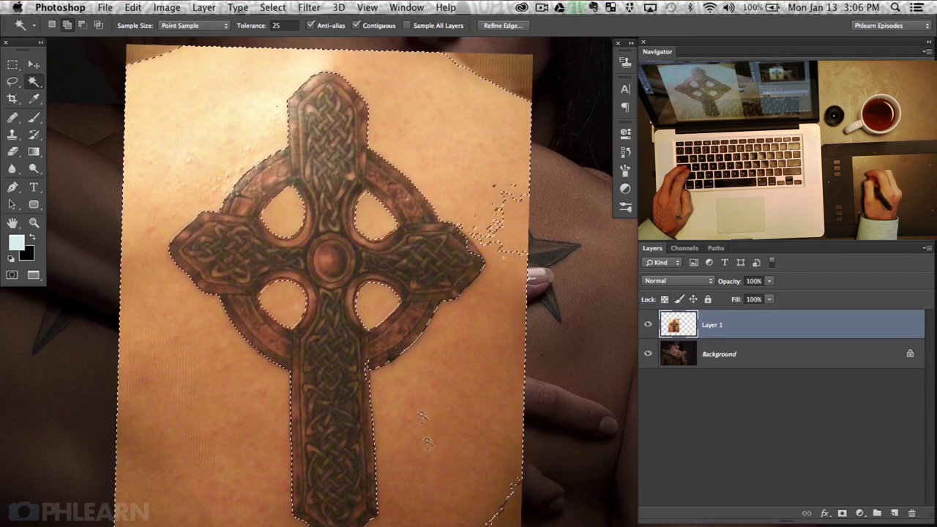
Step: Try adding the skin near the layer's lower-right corner, undo it, and add the unselected patch beside the cross's right arm
shift+click(491, 514)
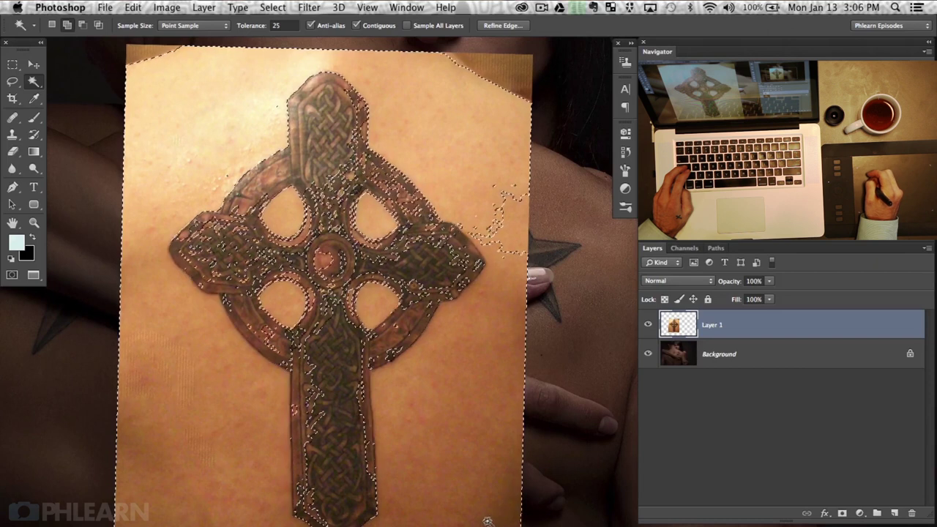
key(ctrl+z)
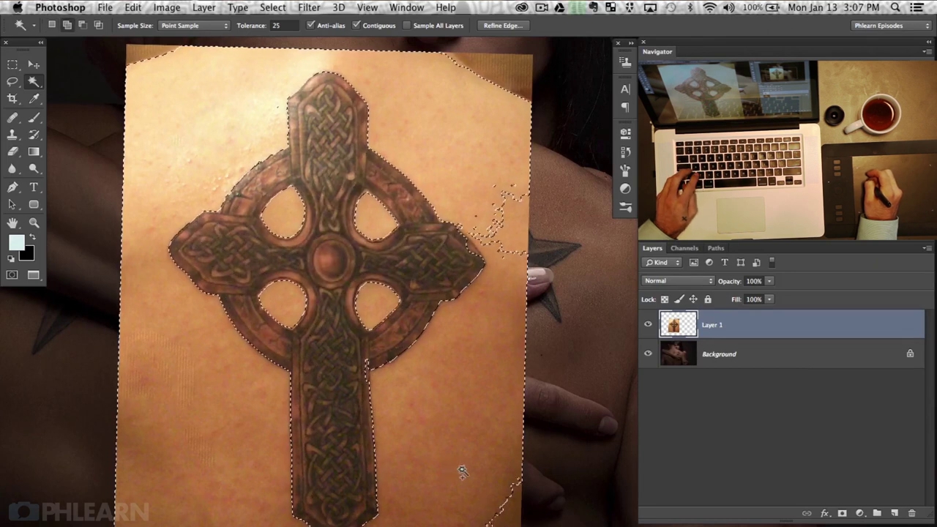
shift+click(498, 220)
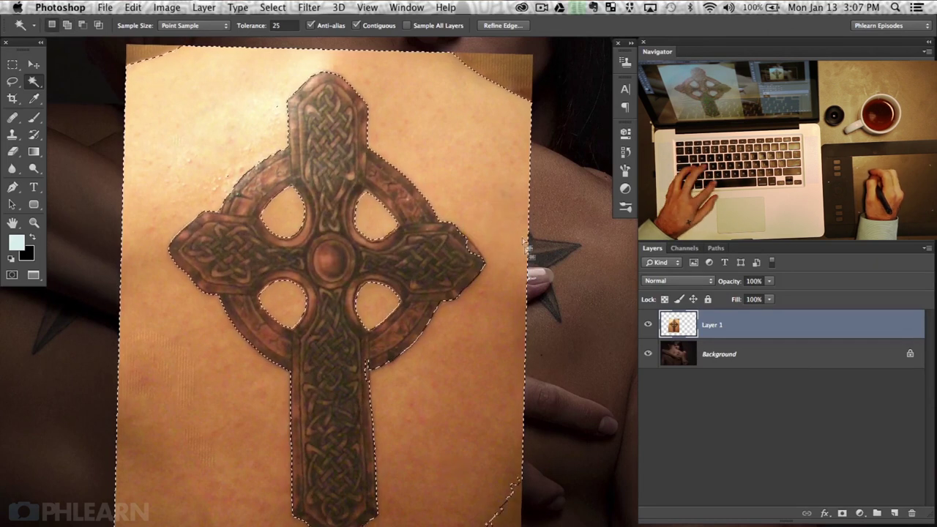
Step: Try adding an area at the tip of the cross's right arm to the selection with the Lasso, and undo it
key(super+plus)
key(super+plus)
drag(449, 224, 427, 308)
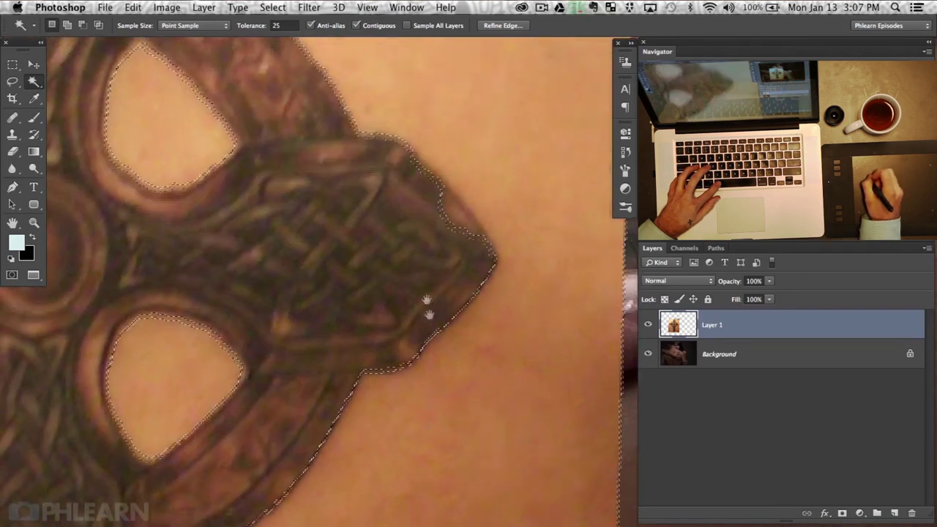
drag(446, 272, 449, 344)
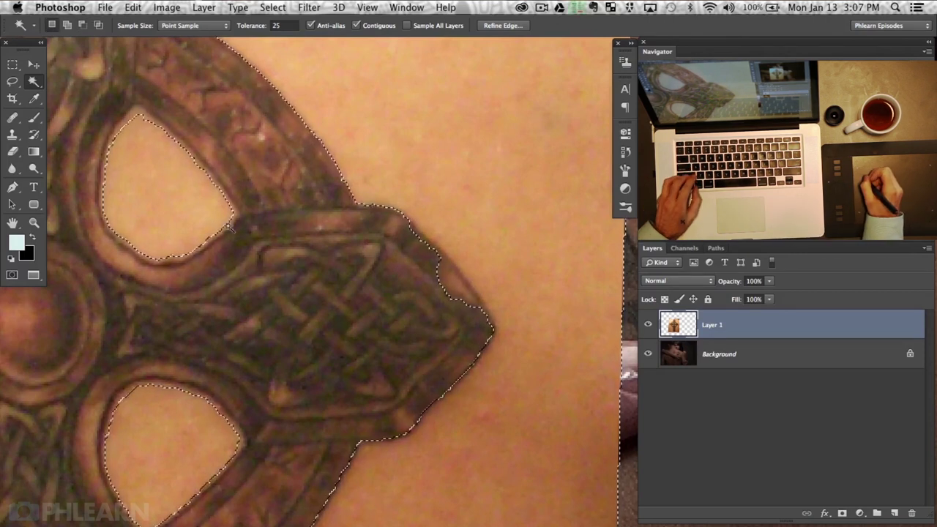
click(12, 82)
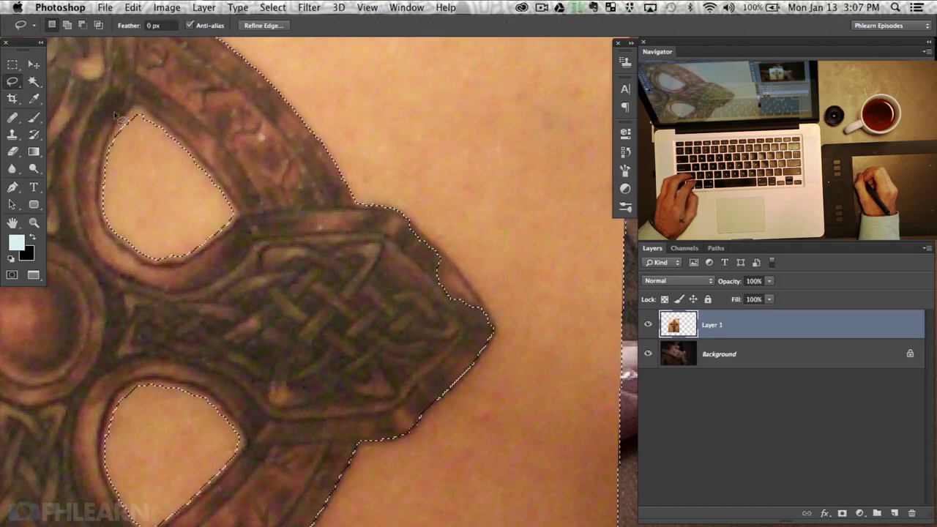
key(shift)
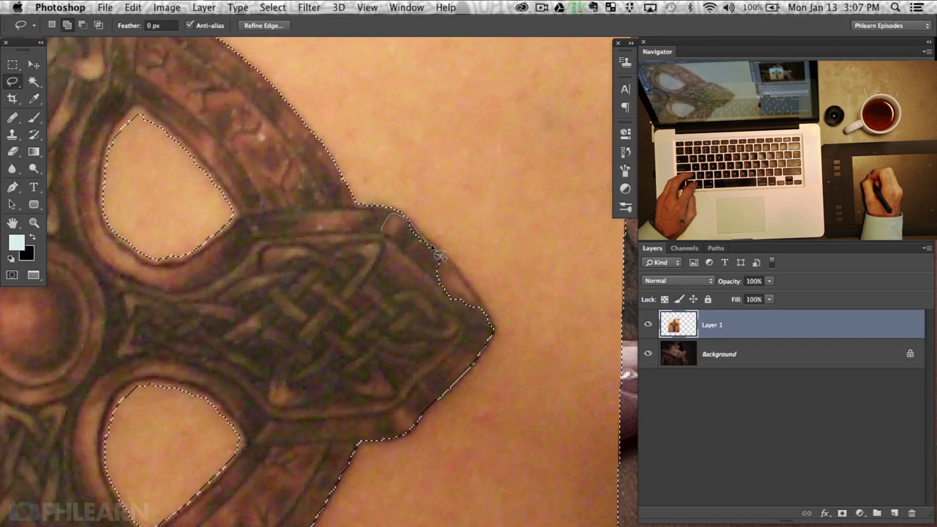
drag(503, 340, 414, 295)
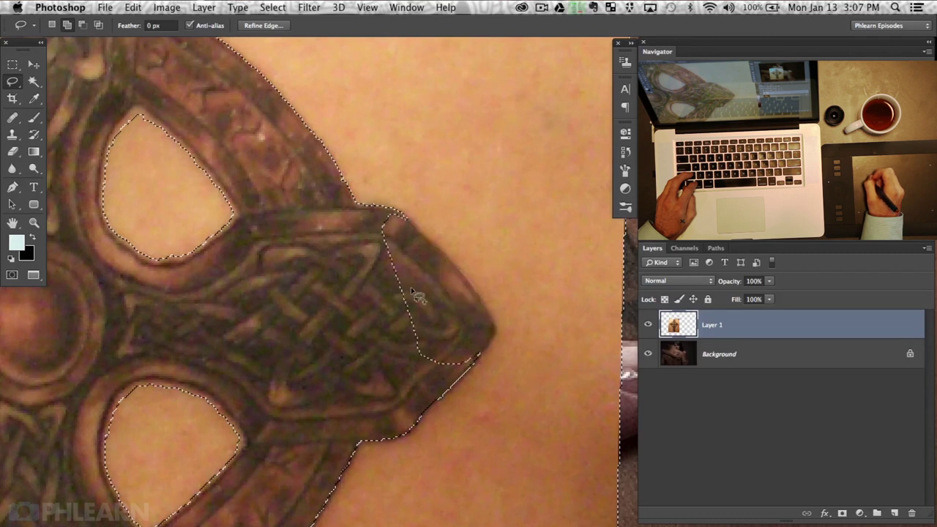
key(super+z)
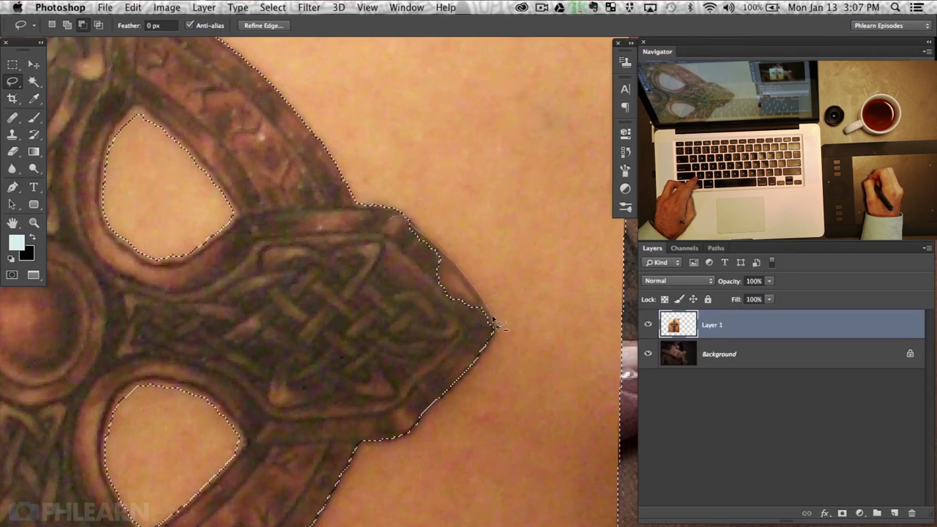
Step: Subtract the wrongly selected areas at the cross's right arm tip and in the notch beside the shaft below the ring with the Lasso
mouse_move(432, 362)
mouse_down()
mouse_move(432, 273)
mouse_move(407, 242)
mouse_up()
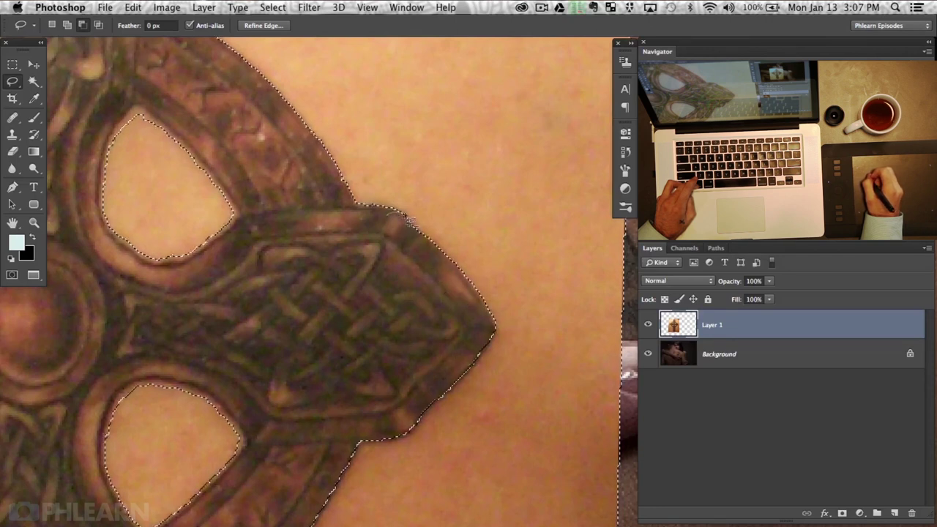
drag(407, 291, 409, 292)
drag(242, 448, 400, 36)
mouse_move(292, 307)
mouse_down()
mouse_move(312, 433)
mouse_move(333, 443)
mouse_up()
drag(305, 195, 328, 179)
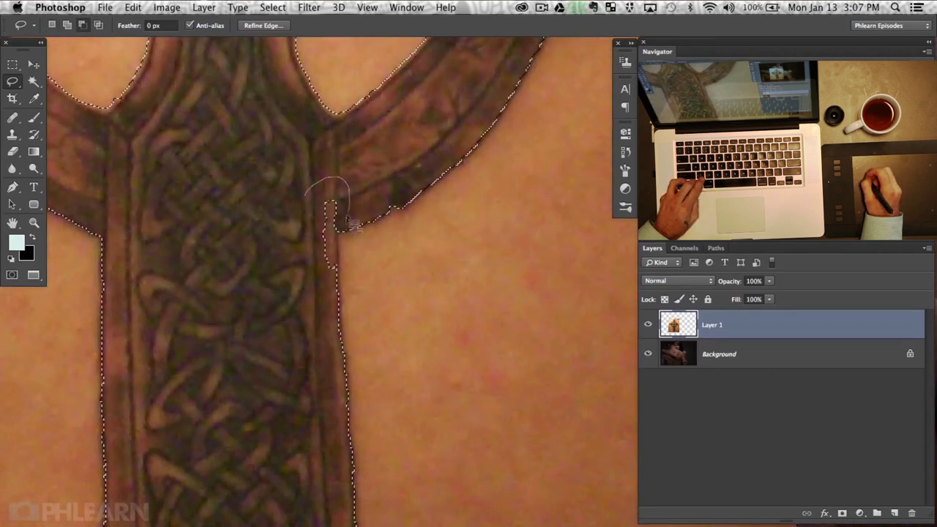
drag(280, 223, 282, 228)
mouse_move(207, 468)
mouse_down()
mouse_move(213, 319)
mouse_move(256, 159)
mouse_move(310, 296)
mouse_up()
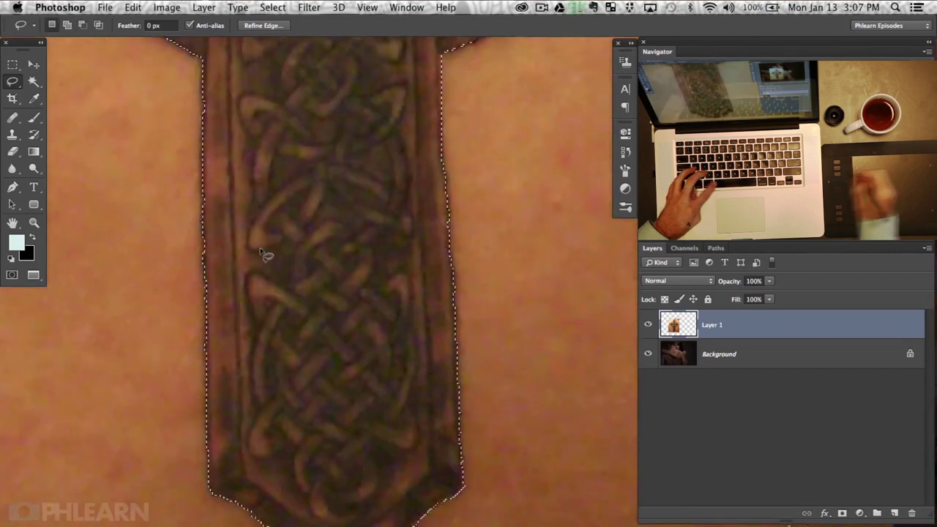
Step: Add a layer mask to Layer 1 from the selection, invert the mask, and compare the image with the layer hidden and shown
key(super+0)
mouse_move(521, 266)
mouse_down()
mouse_move(502, 314)
mouse_move(471, 339)
mouse_up()
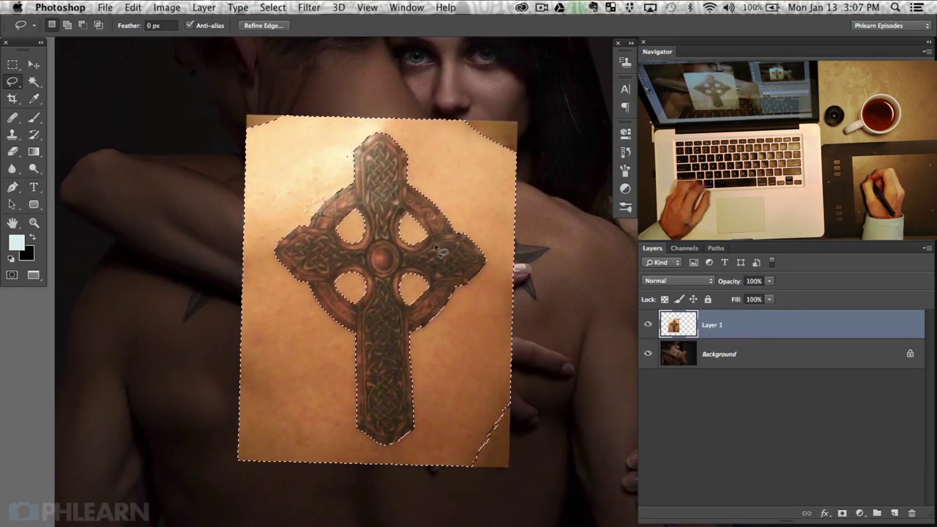
click(841, 513)
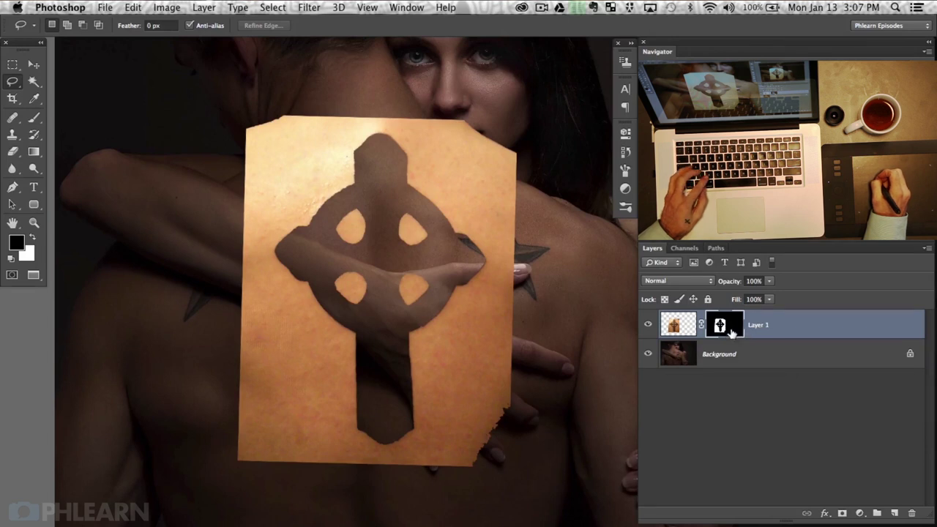
key(super+i)
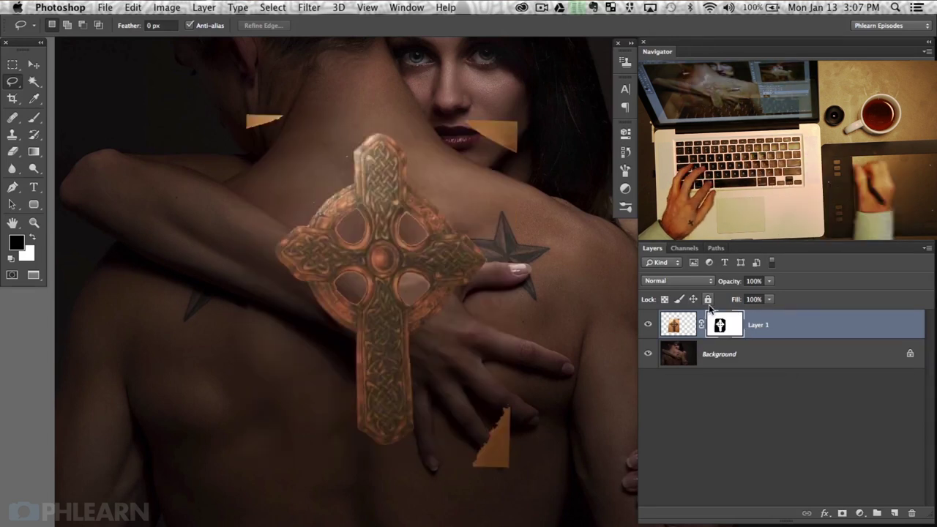
click(649, 327)
click(648, 327)
click(648, 327)
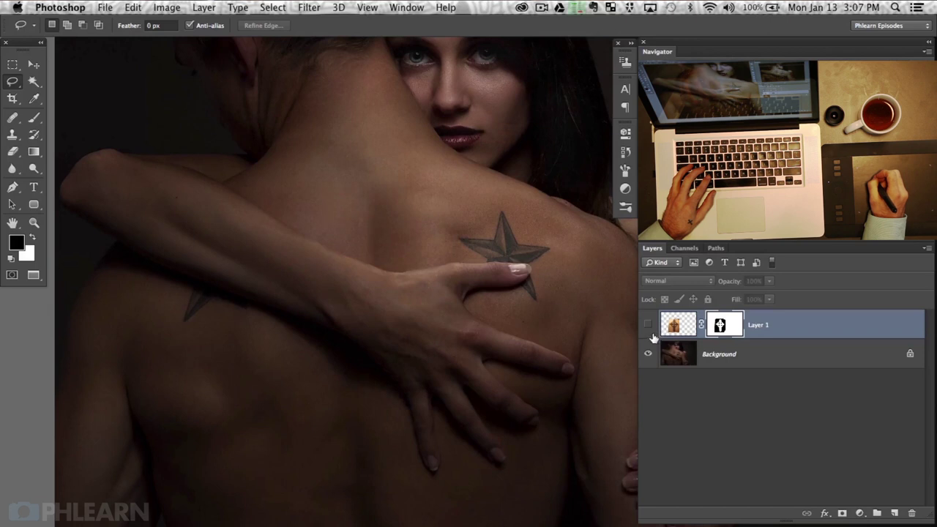
click(649, 327)
Step: Lasso the three leftover skin corners, fill them with black on Layer 1's mask, deselect, and compare the image with the layer hidden and shown
mouse_move(521, 333)
mouse_down()
mouse_move(555, 364)
mouse_move(525, 327)
mouse_up()
drag(546, 157, 489, 64)
drag(312, 110, 268, 68)
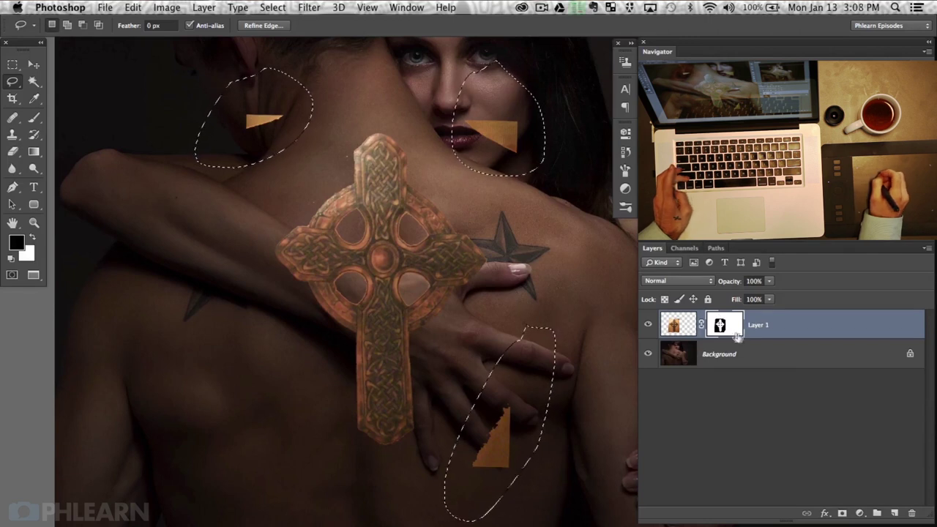
key(shift+BackSpace)
click(445, 238)
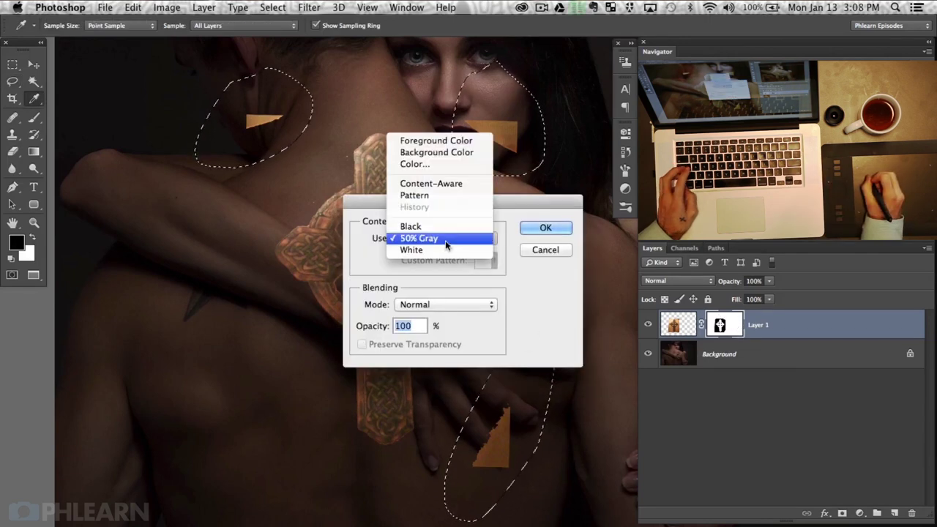
click(414, 221)
click(550, 229)
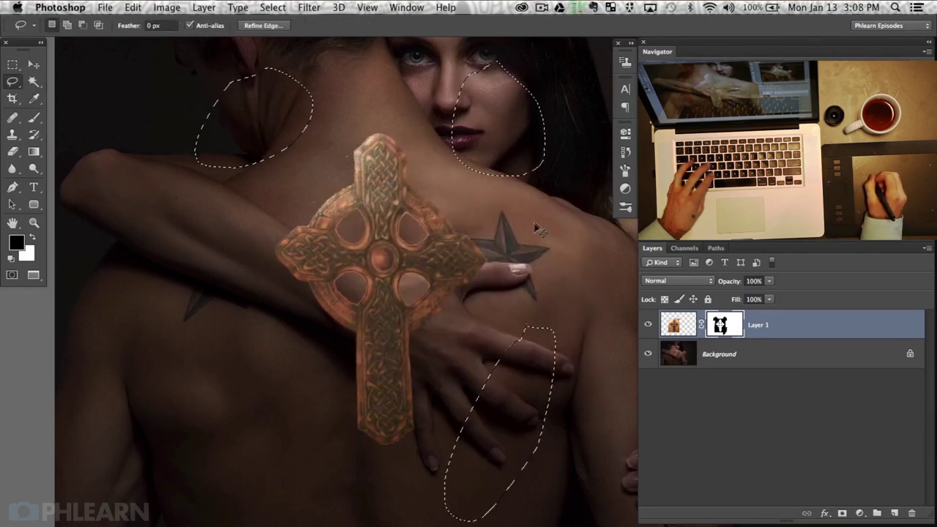
key(super+d)
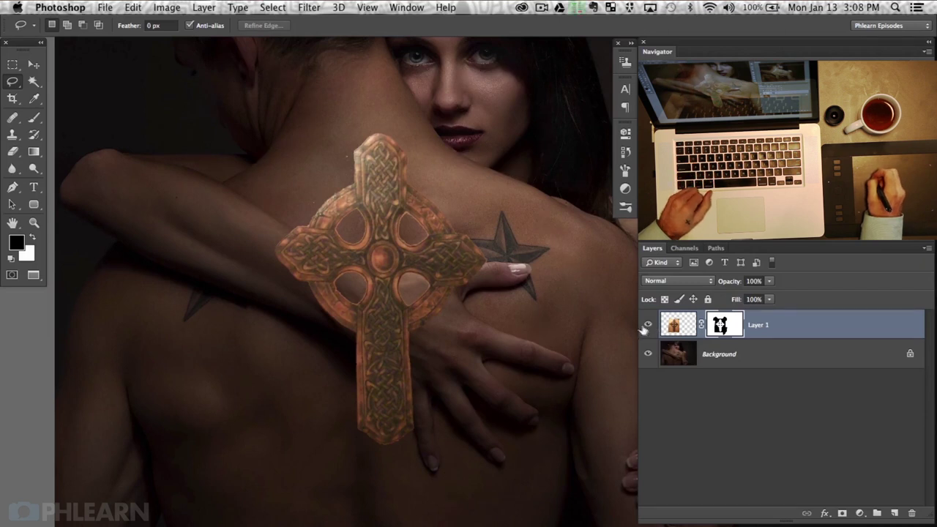
click(648, 325)
click(647, 324)
click(647, 325)
click(647, 324)
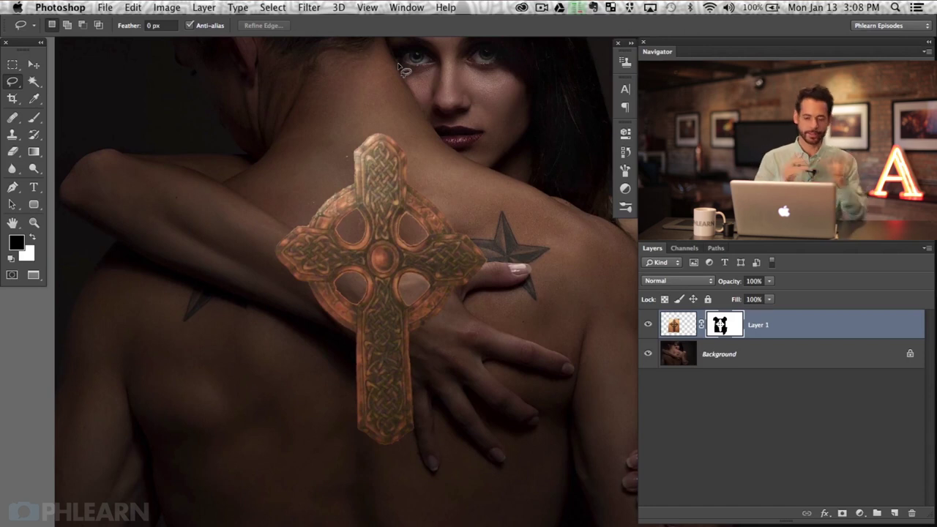
Step: Try the Darken blend mode on the cross layer, and set its blend mode to Multiply
drag(439, 303, 437, 310)
key(super+plus)
drag(331, 299, 375, 338)
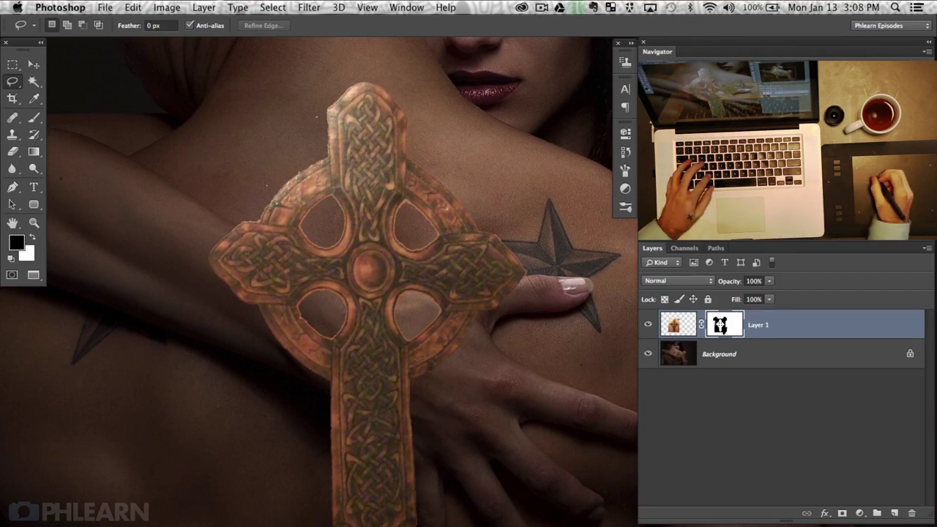
click(679, 281)
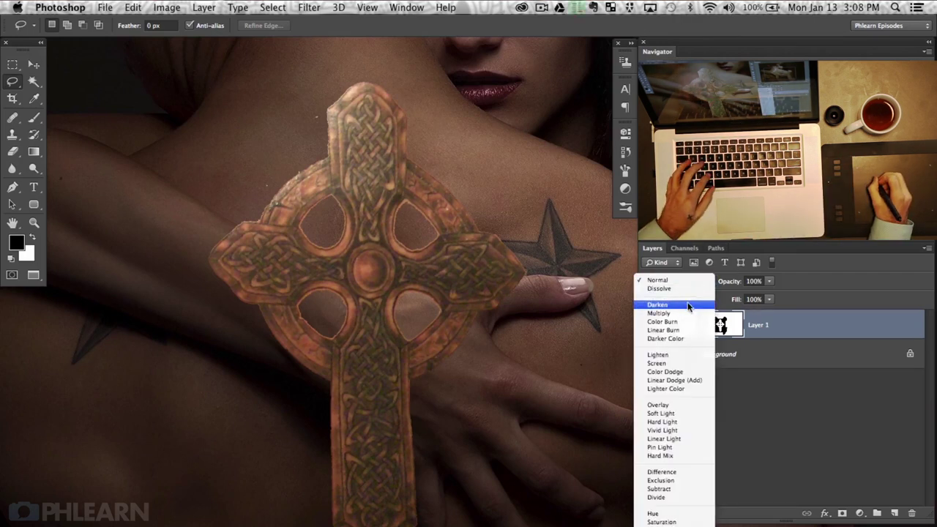
click(688, 307)
click(667, 280)
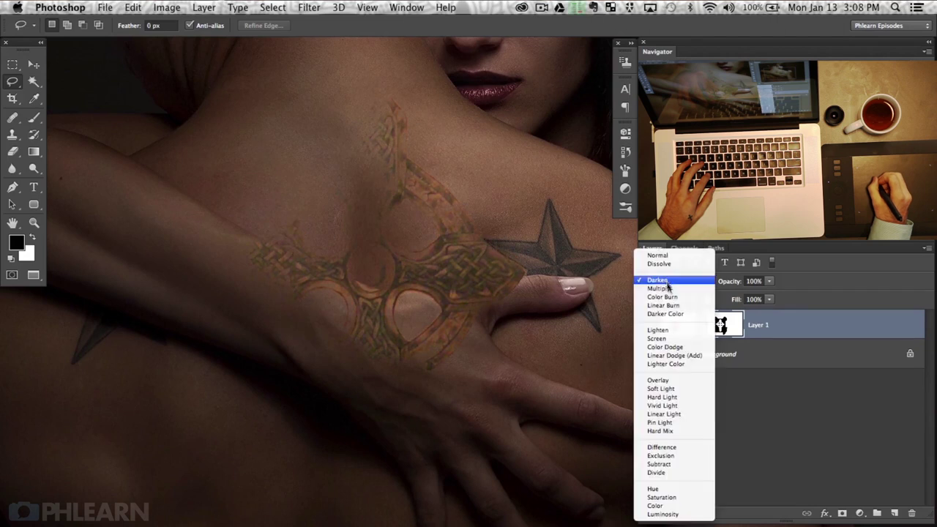
click(677, 290)
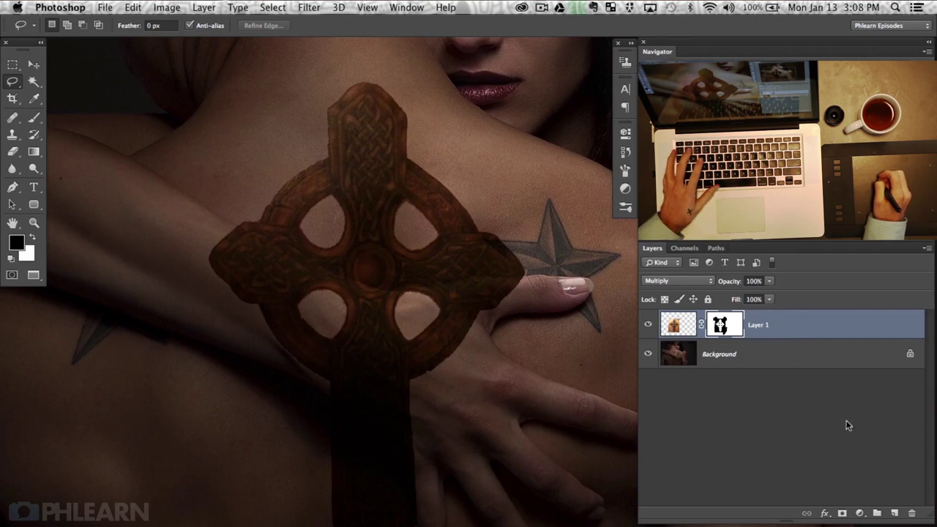
Step: Add a Curves adjustment layer above Layer 1 and clip it to the cross layer
click(858, 514)
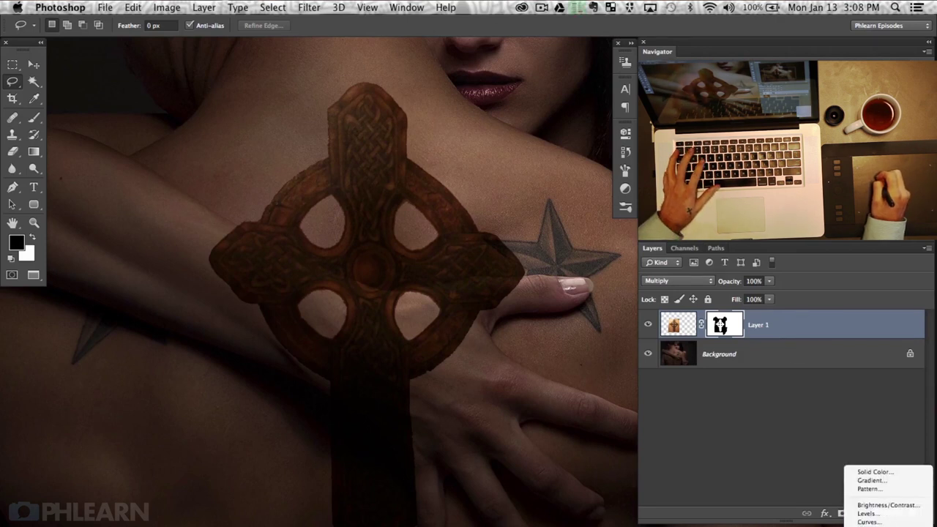
click(874, 521)
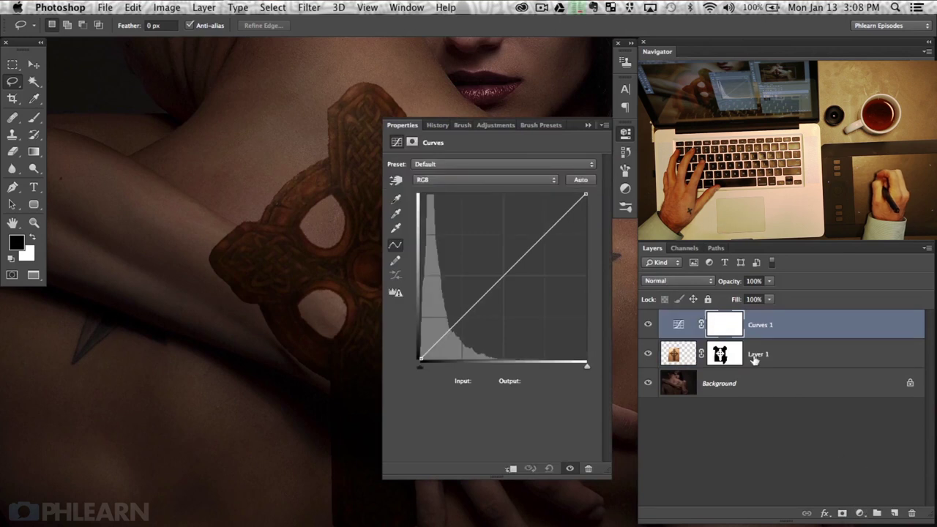
right_click(825, 328)
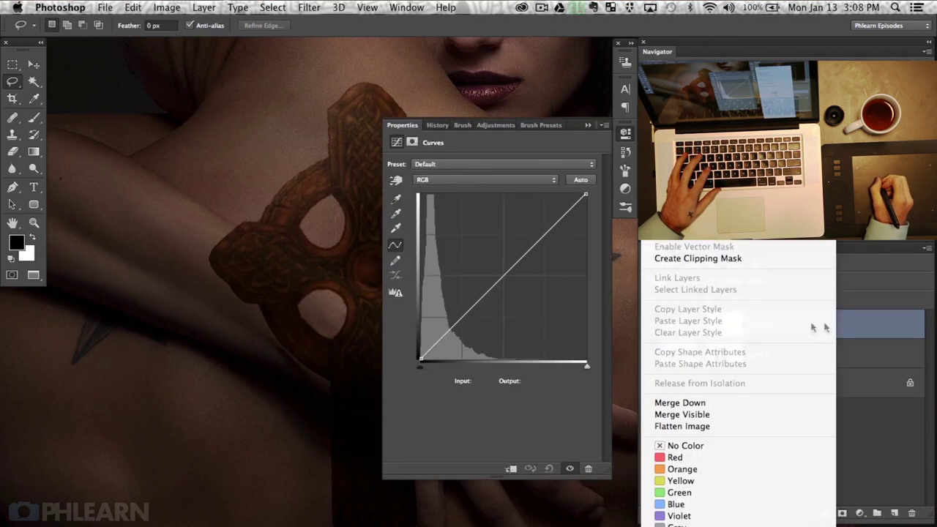
click(754, 260)
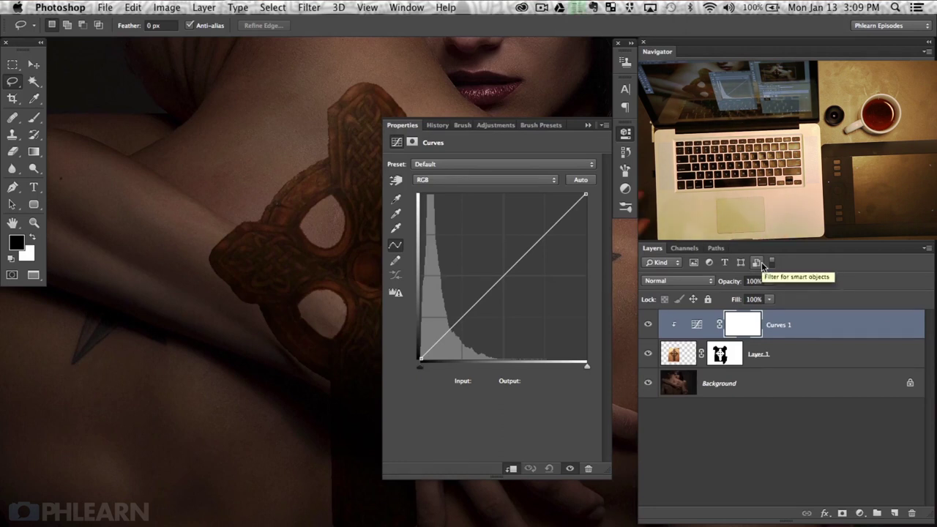
Step: Brighten the cross by anchoring the curve's shadows and raising its highlights to about input 168, output 217, and close the Curves properties
drag(303, 383, 210, 371)
drag(543, 234, 523, 214)
drag(493, 256, 465, 304)
drag(524, 214, 529, 218)
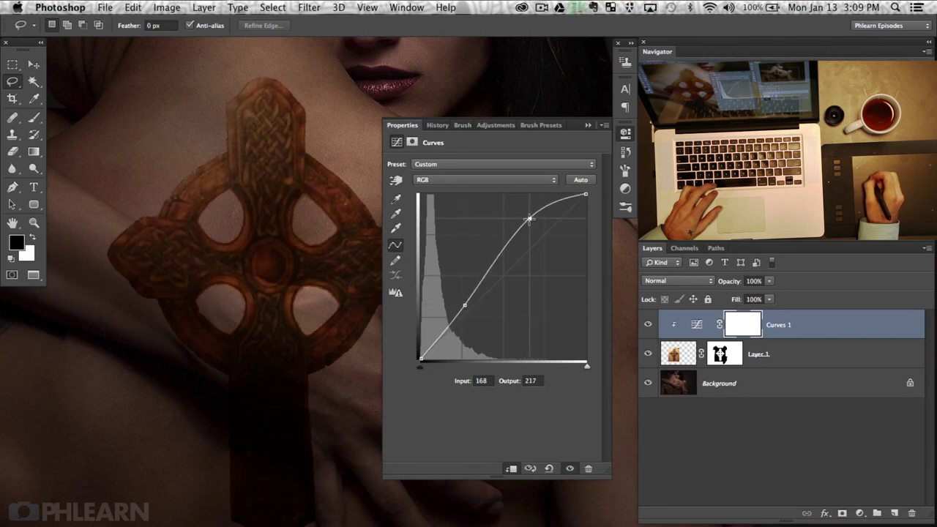
click(624, 136)
drag(349, 360, 413, 355)
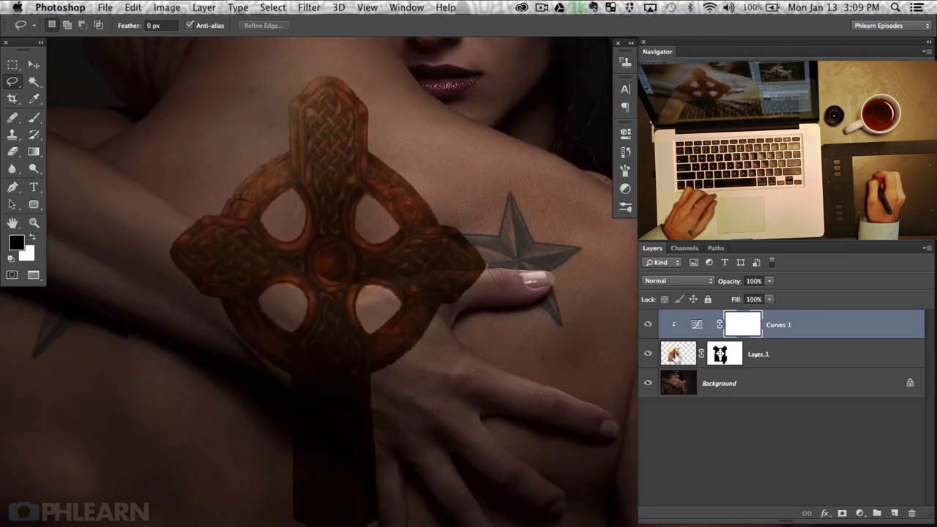
Step: Scale down and reposition the cross of Layer 1 on the man's back, and compare it with Curves 1 hidden and shown
click(675, 354)
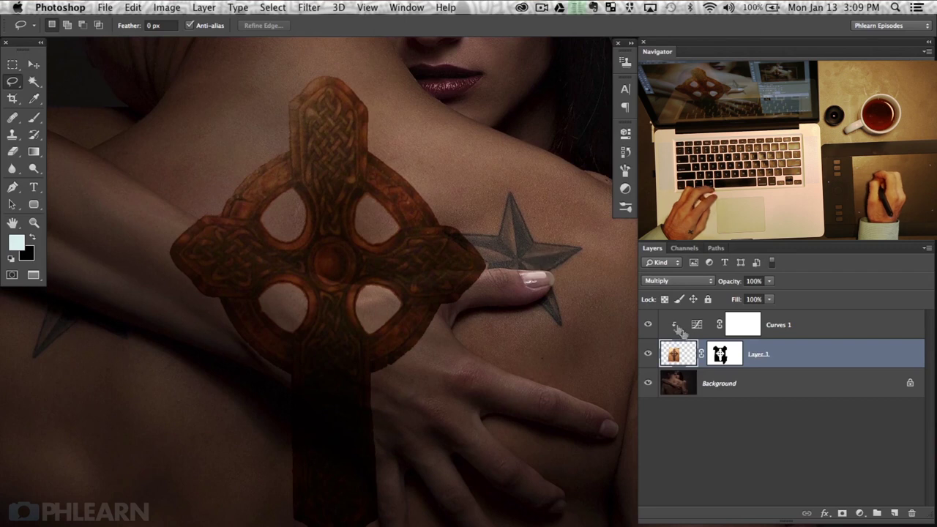
key(v)
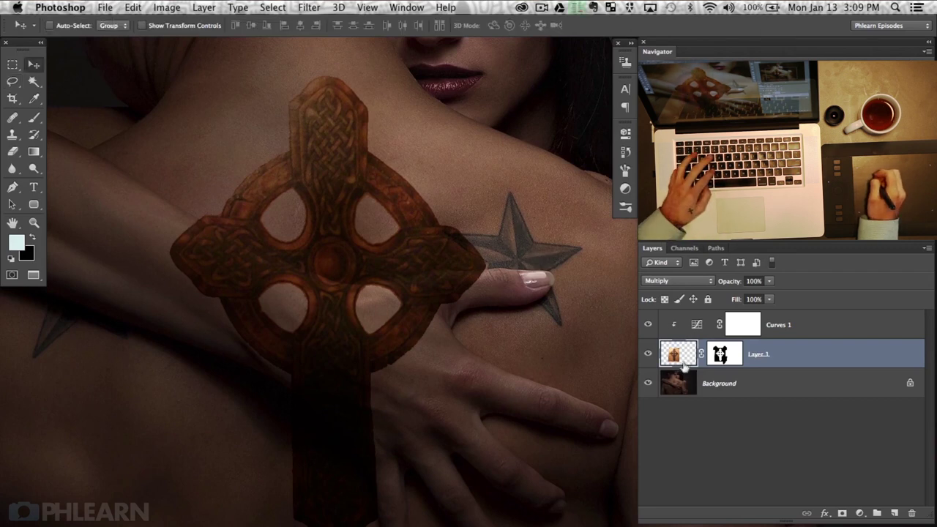
key(ctrl+t)
drag(324, 314, 331, 295)
drag(410, 365, 410, 313)
drag(541, 507, 492, 445)
drag(387, 277, 403, 387)
key(Return)
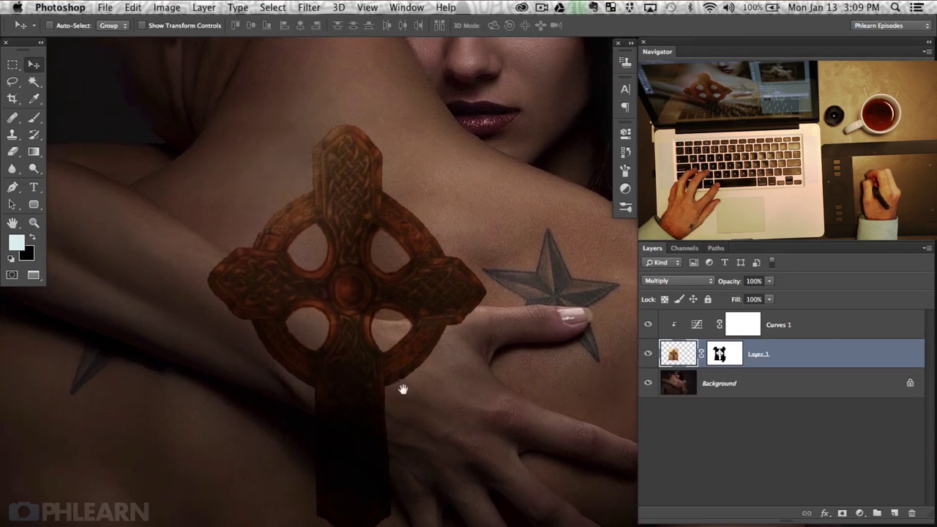
click(646, 326)
click(647, 327)
click(646, 326)
click(647, 326)
Step: Open the blending options of Layer 1 and move the Layer Style dialog clear of the cross
key(super+plus)
drag(439, 381, 514, 433)
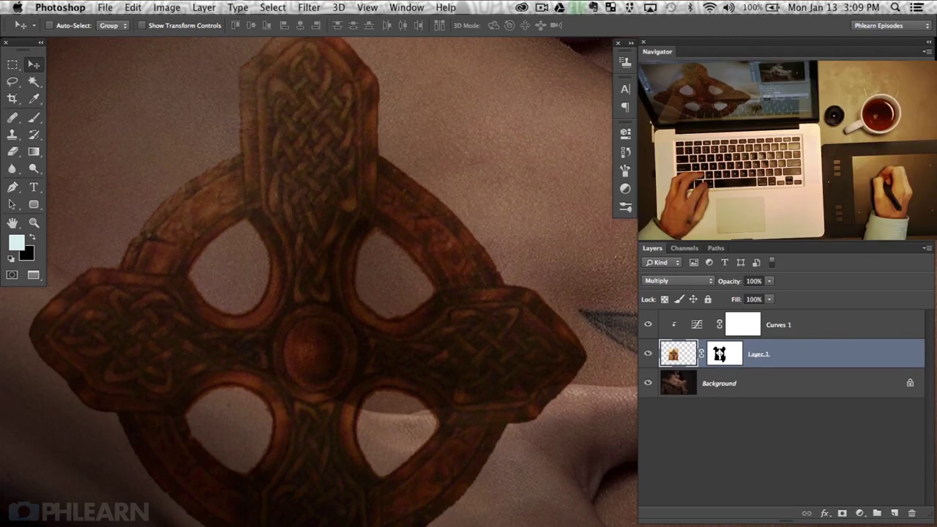
double_click(836, 354)
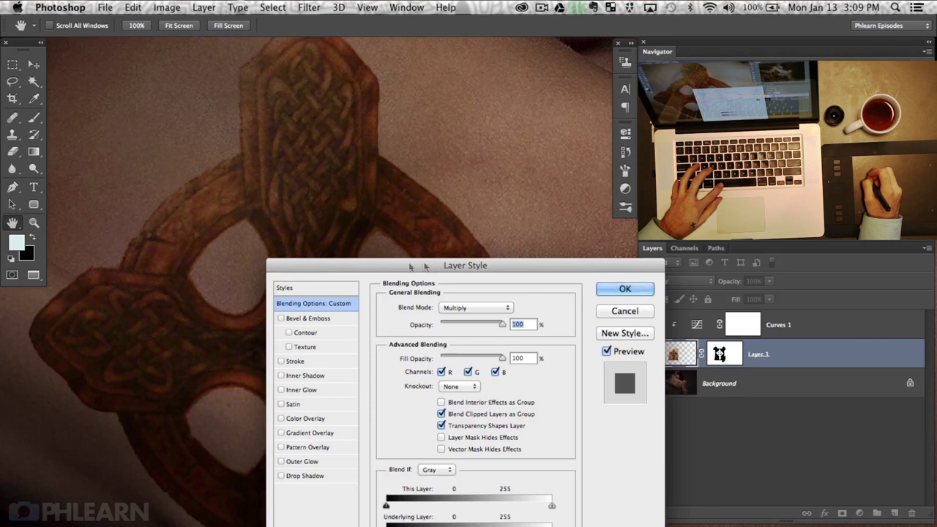
drag(245, 302, 161, 221)
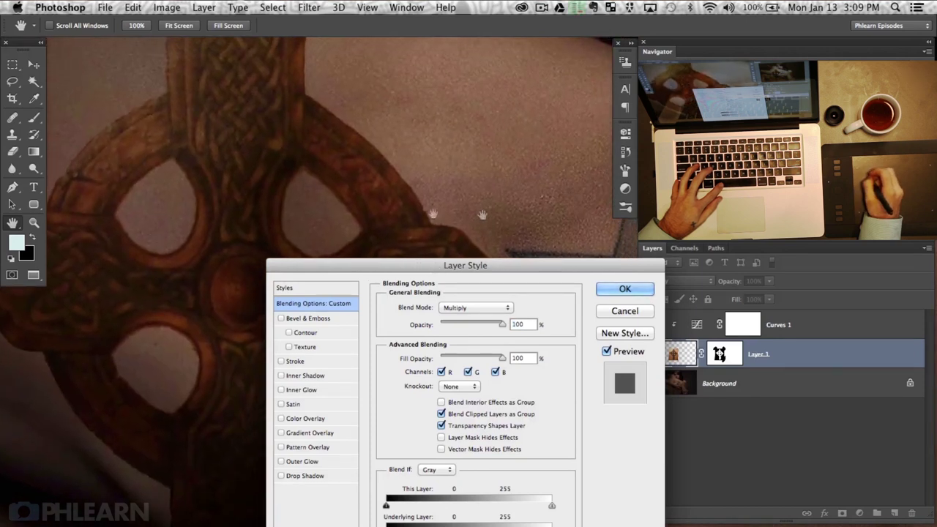
drag(518, 262, 690, 254)
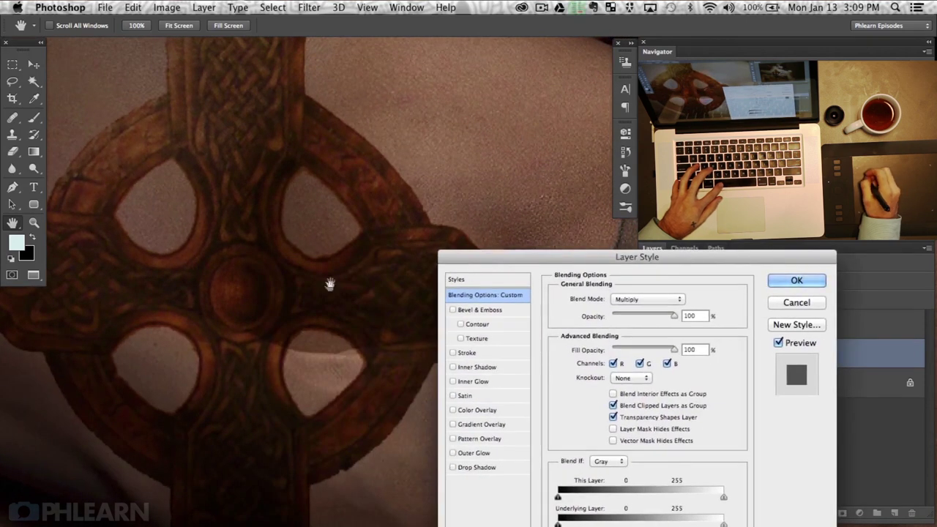
drag(330, 278, 349, 333)
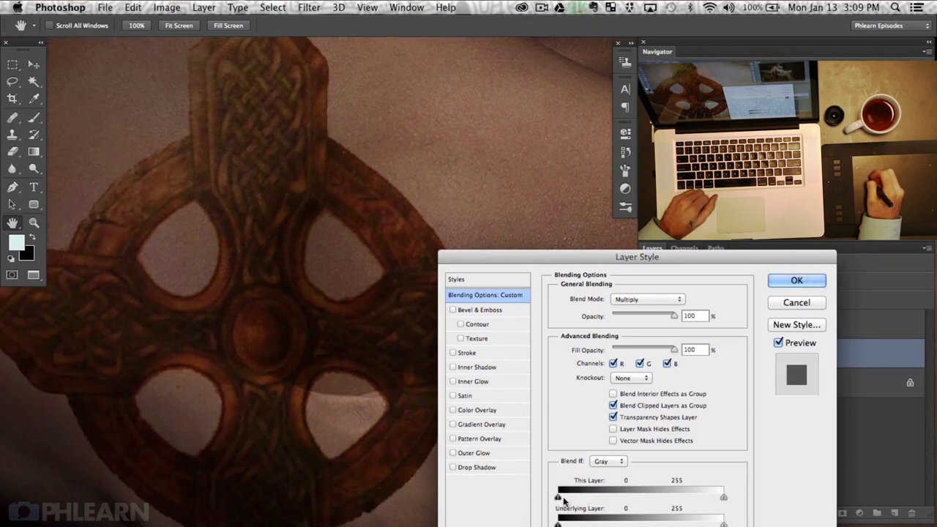
Step: Try out the Blend If sliders for This Layer and Underlying Layer, returning each range to 0 and 255
mouse_move(576, 499)
mouse_down()
mouse_move(624, 499)
mouse_move(573, 491)
mouse_up()
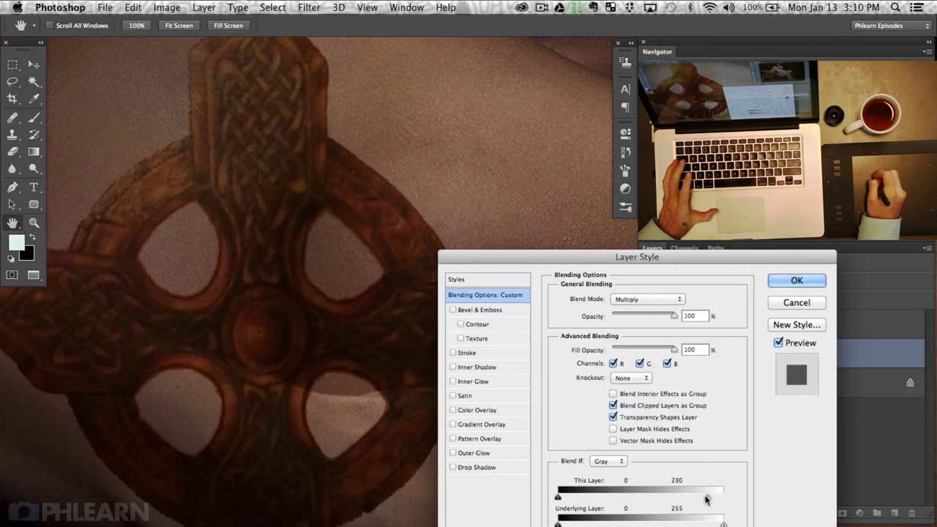
drag(678, 497, 734, 498)
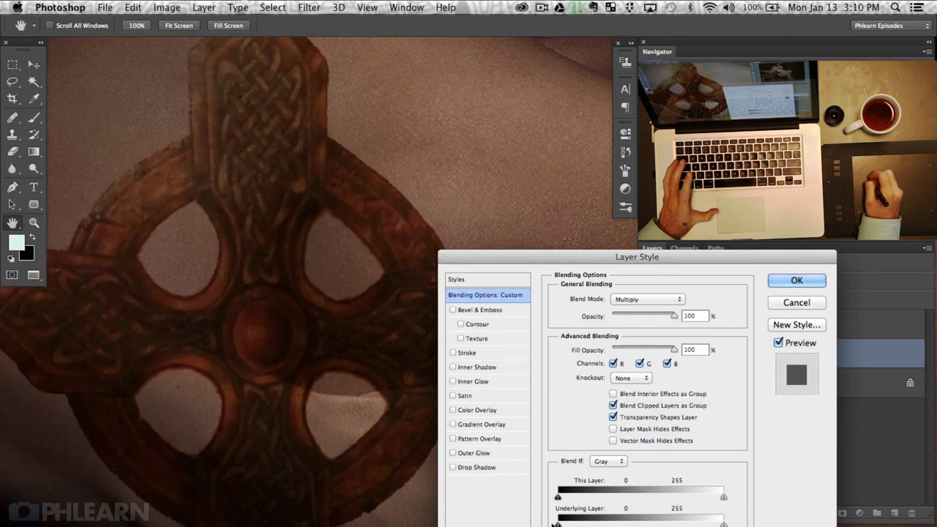
drag(570, 525, 545, 516)
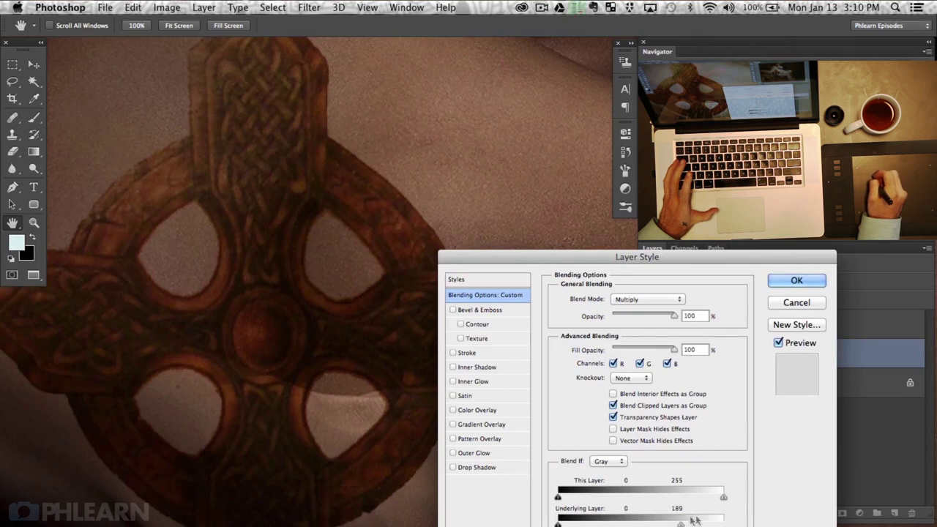
drag(694, 520, 743, 517)
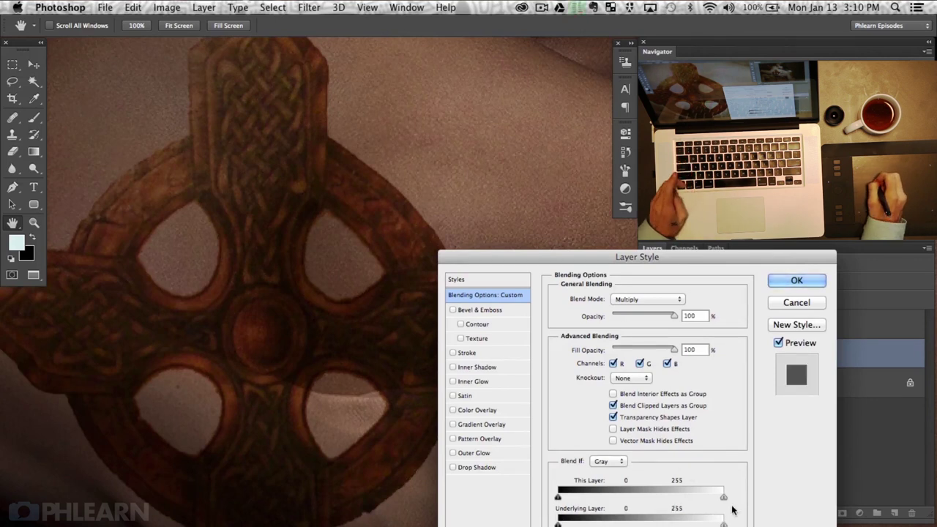
Step: Split the Blend If highlight range of Layer 1's This Layer to 78 / 163 and apply the blending options
mouse_move(724, 501)
mouse_down()
mouse_move(664, 498)
mouse_move(723, 499)
mouse_up()
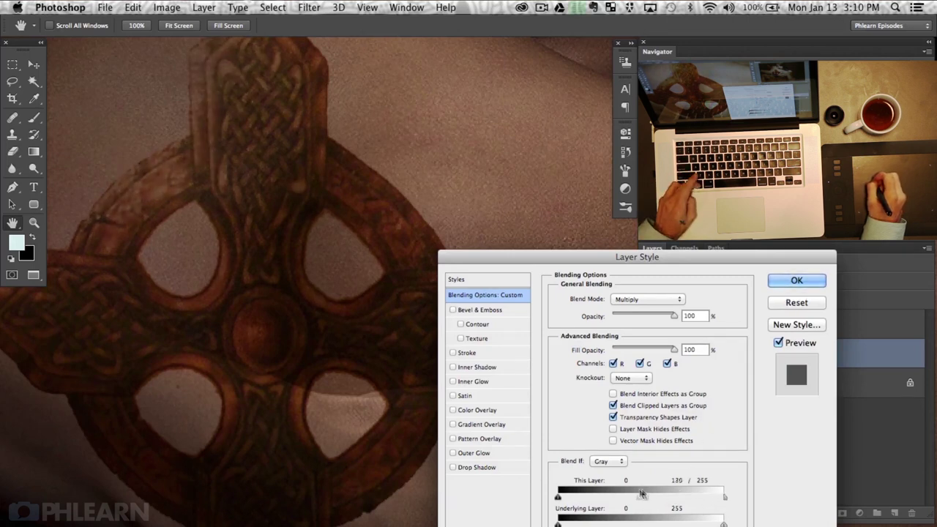
drag(617, 491, 618, 491)
drag(680, 496, 607, 496)
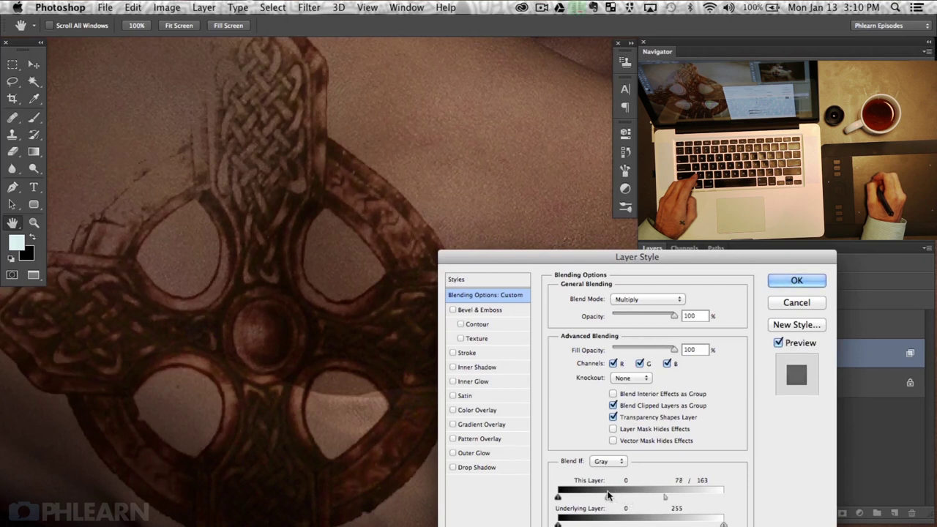
click(796, 280)
Step: Compare the blended cross on the full back with Curves 1 hidden and shown
key(v)
key(super+0)
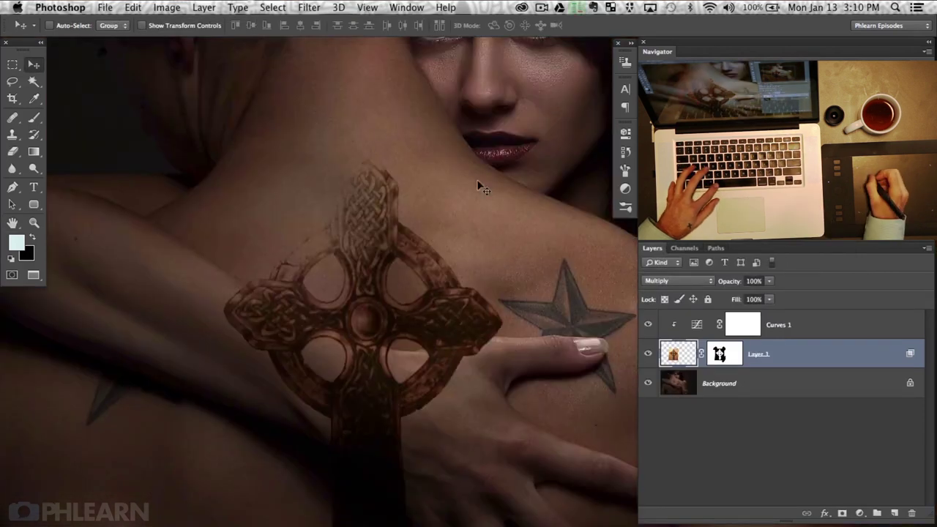
click(647, 325)
click(647, 326)
click(647, 326)
click(648, 327)
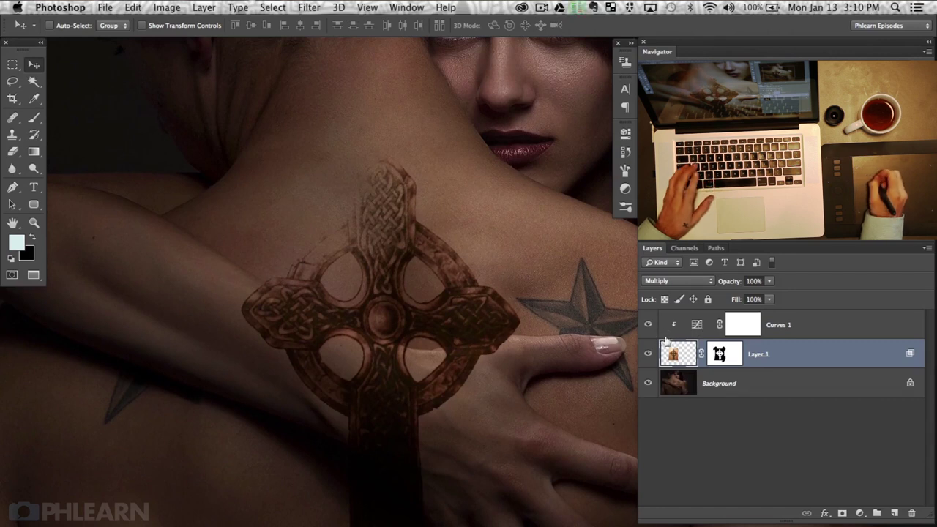
click(647, 325)
click(647, 325)
click(647, 325)
click(647, 325)
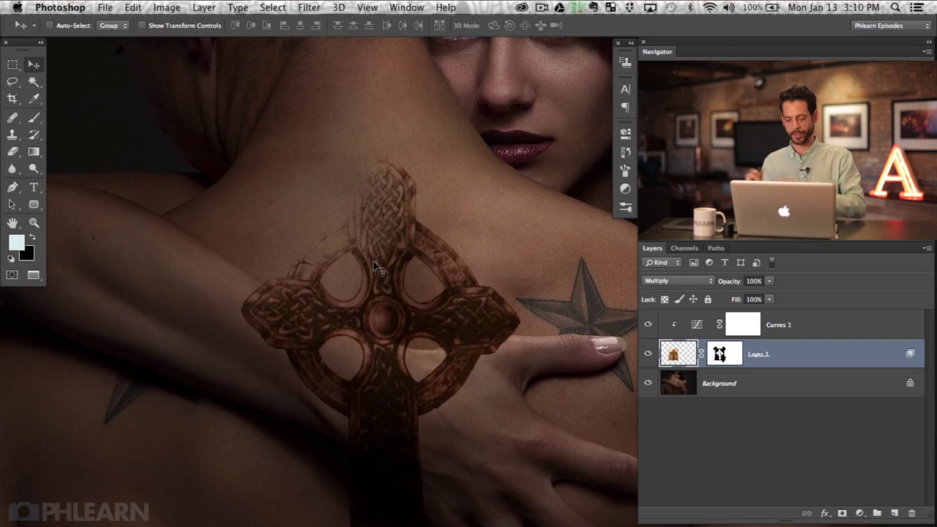
Step: Select Curves 1 and examine the cross's colour and detail up close against the star tattoo on the shoulder
key(super+equal)
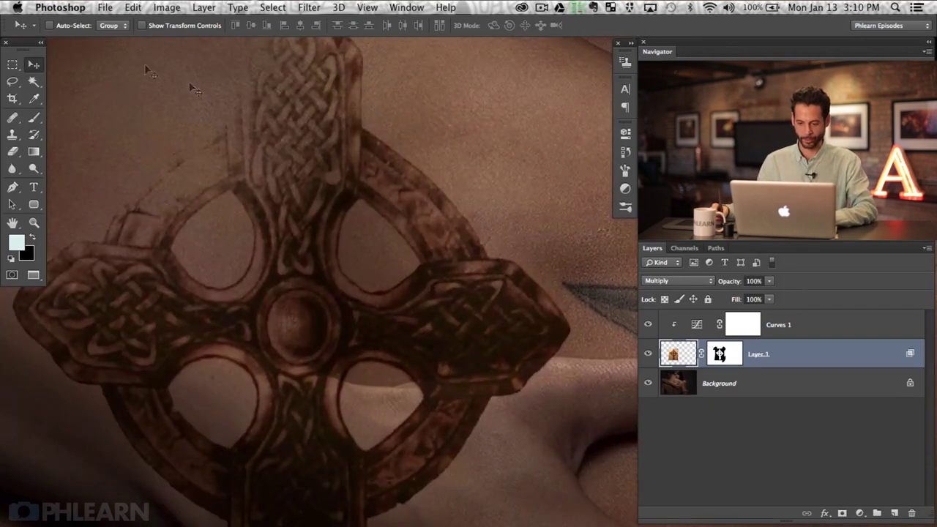
drag(374, 359, 332, 375)
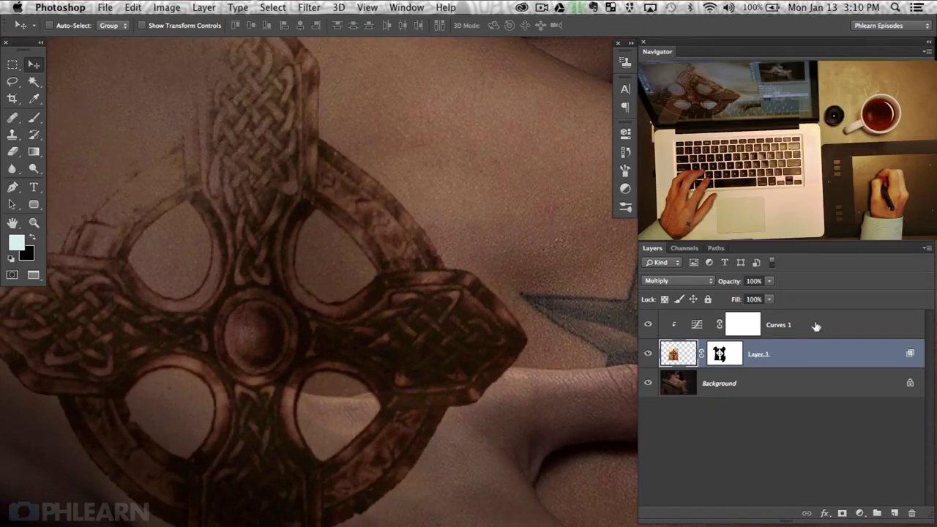
click(816, 326)
scroll(450, 378, right, 2)
scroll(450, 378, up, 2)
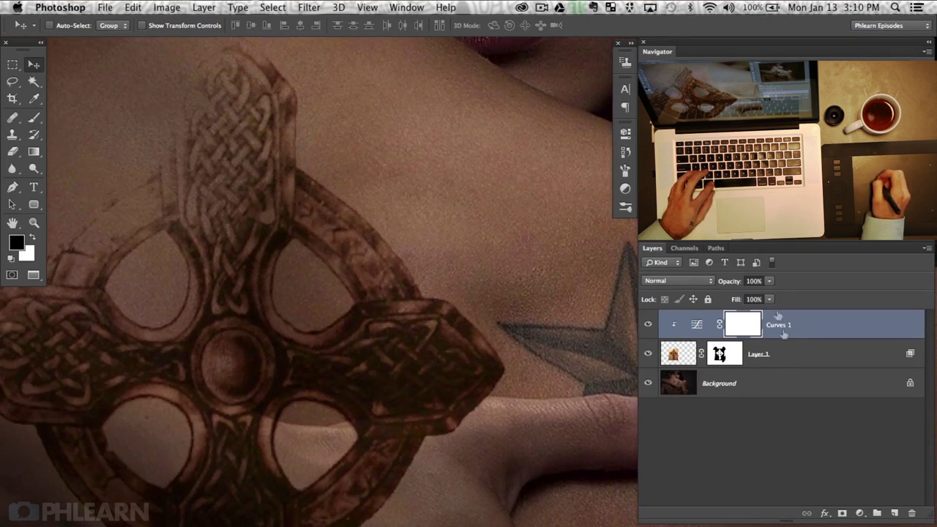
scroll(456, 412, right, 6)
scroll(456, 412, down, 1)
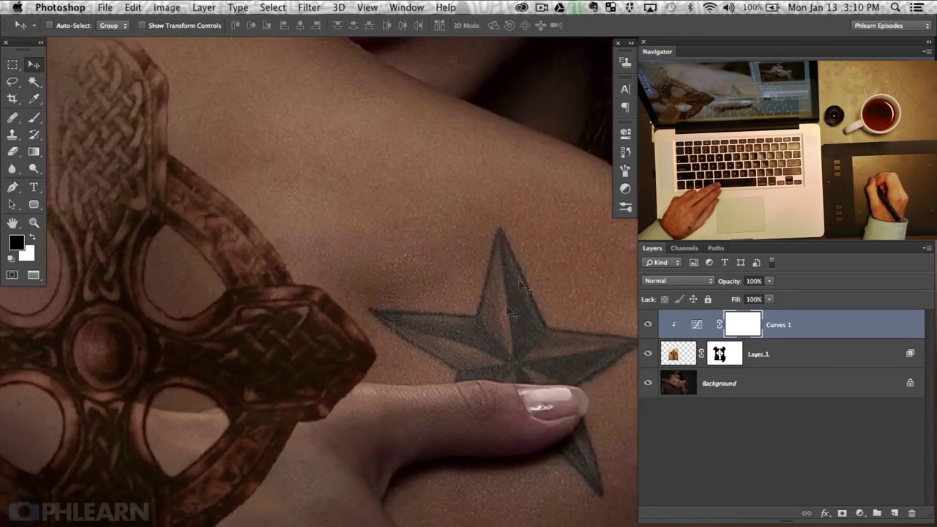
scroll(410, 294, left, 3)
scroll(411, 294, up, 2)
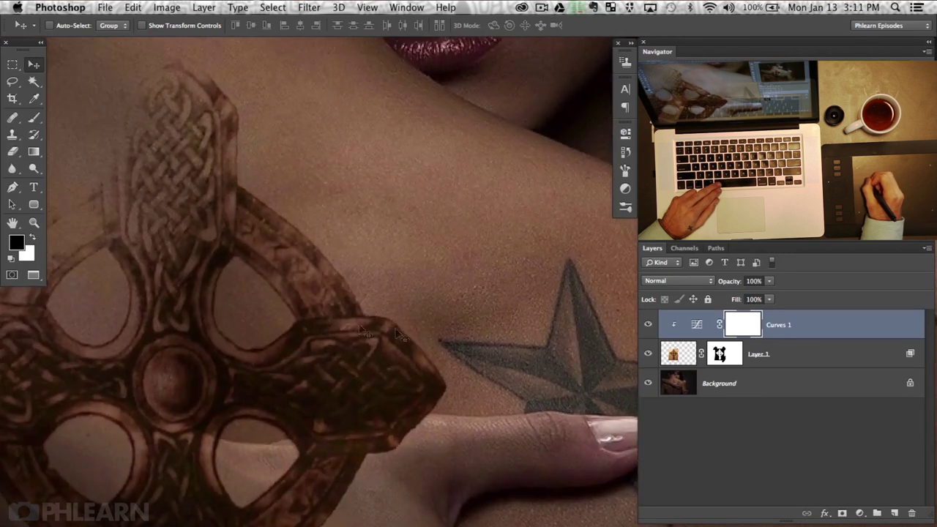
Step: Add a Hue/Saturation adjustment layer above Curves 1 and clip it to the cross
click(860, 514)
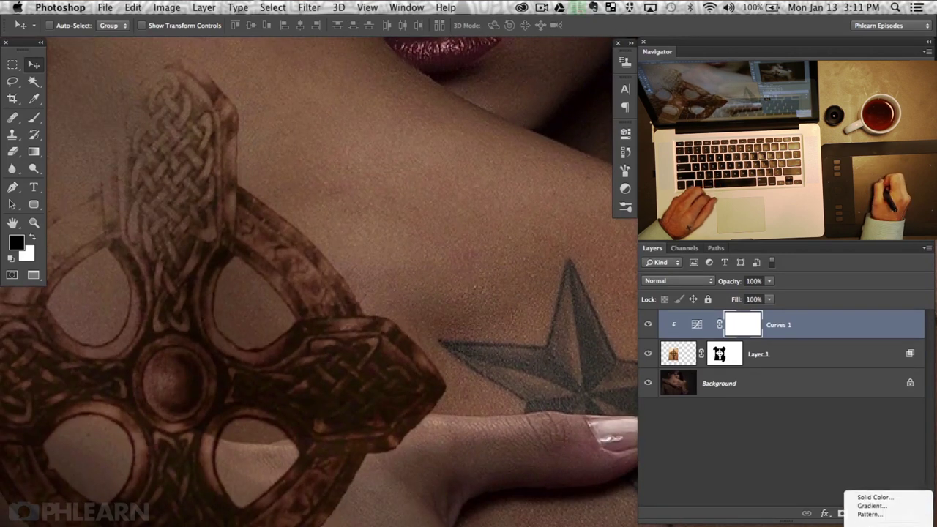
click(870, 522)
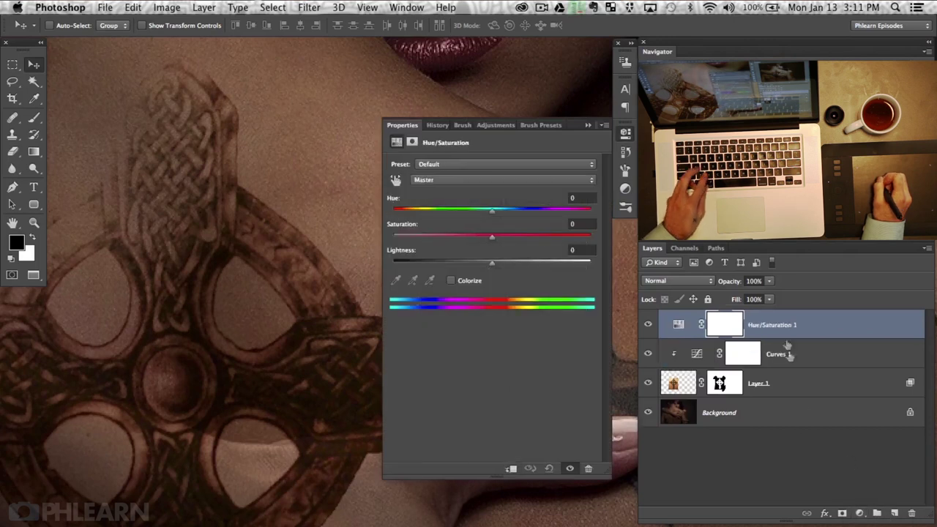
key(alt+super+g)
scroll(293, 297, right, 2)
scroll(292, 296, down, 1)
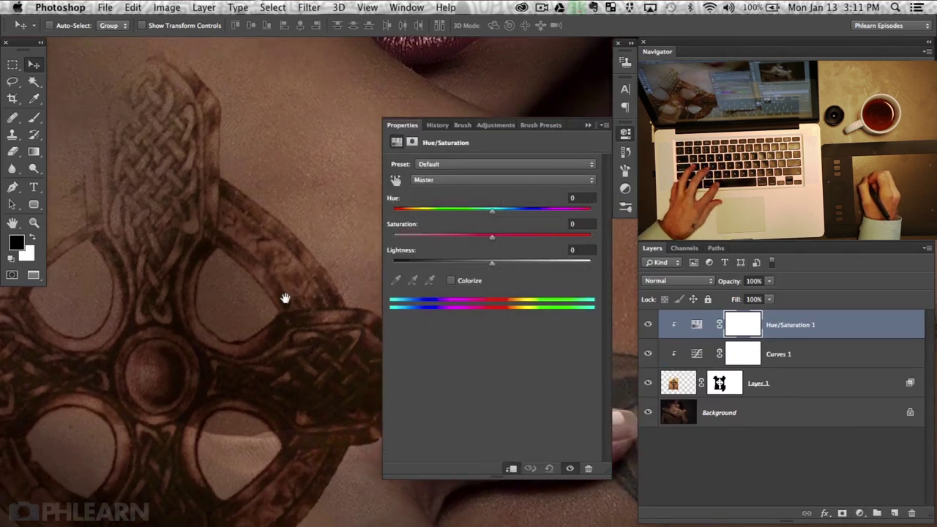
Step: Colorize the cross with hue 214, saturation 27 and lightness +9, and close the Hue/Saturation properties
click(461, 280)
click(507, 211)
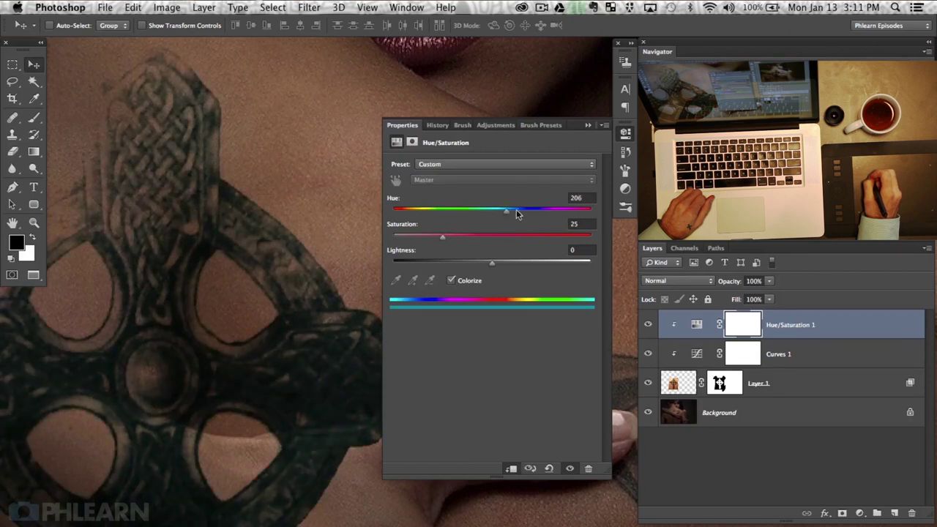
key(super+minus)
key(super+minus)
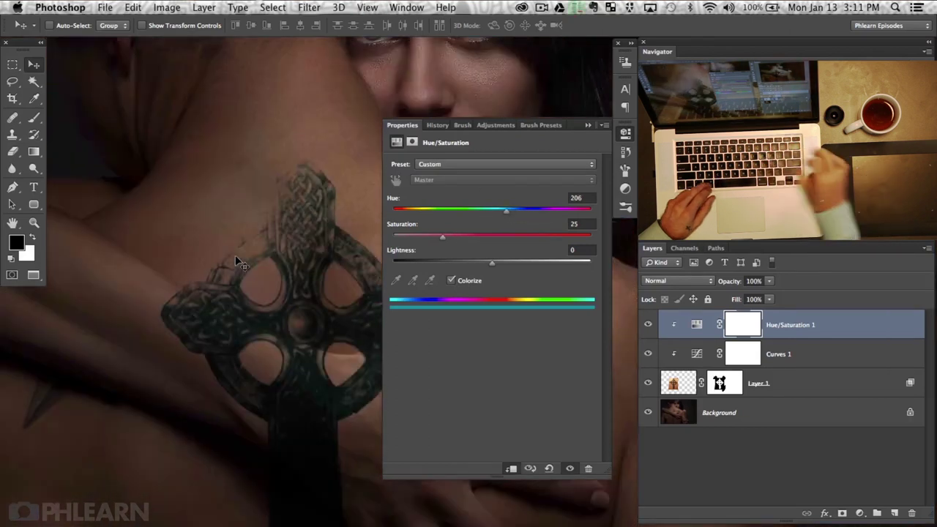
drag(282, 421, 162, 311)
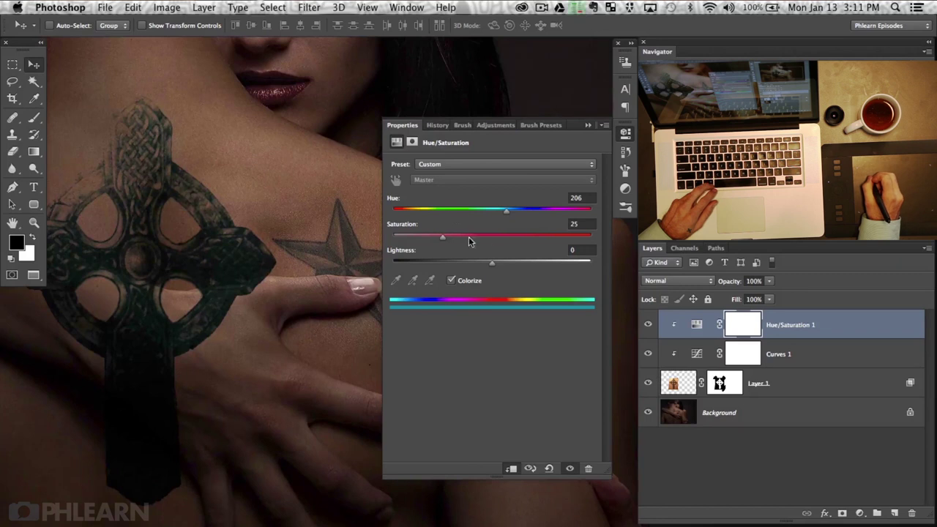
drag(497, 262, 500, 259)
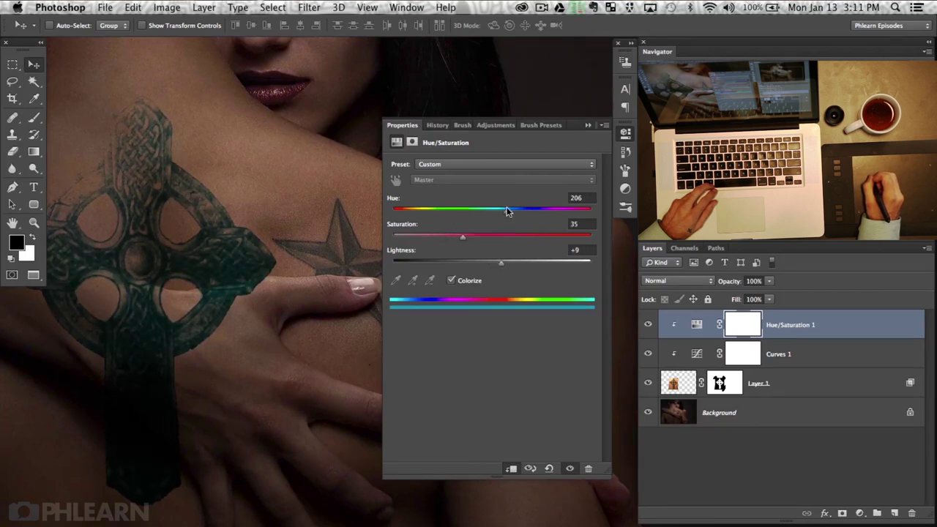
drag(510, 211, 510, 211)
drag(463, 237, 449, 242)
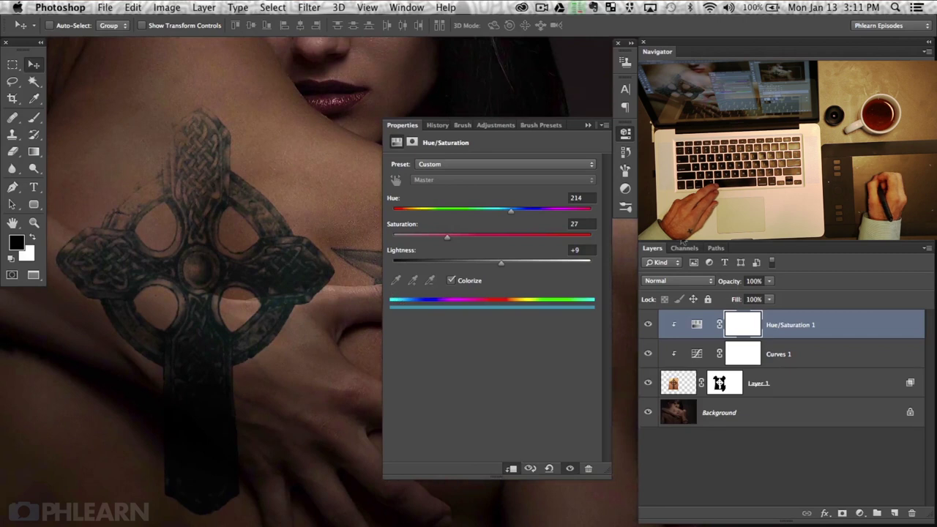
click(626, 135)
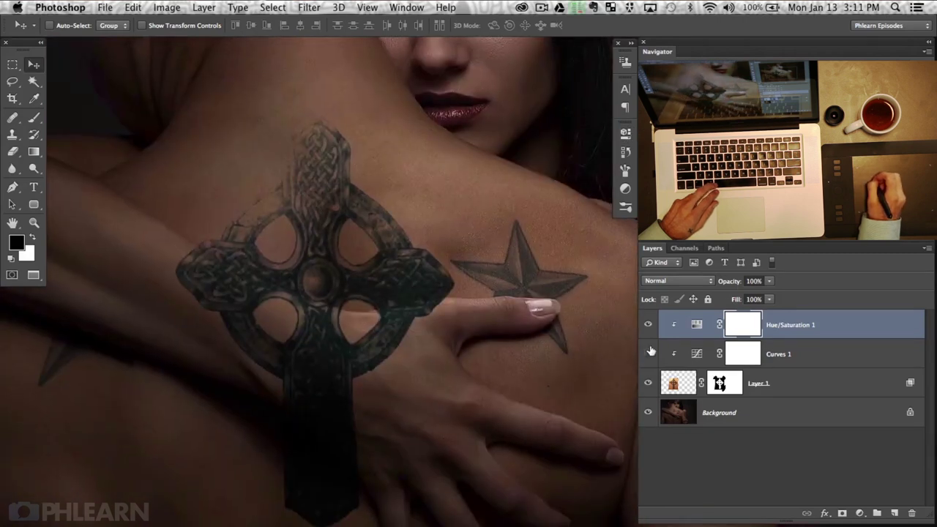
Step: Check the effect of Curves 1, then reshape its curve with raised shadows and a new highlight point at input 179, output 198
click(649, 352)
click(648, 352)
click(648, 352)
click(649, 352)
double_click(697, 354)
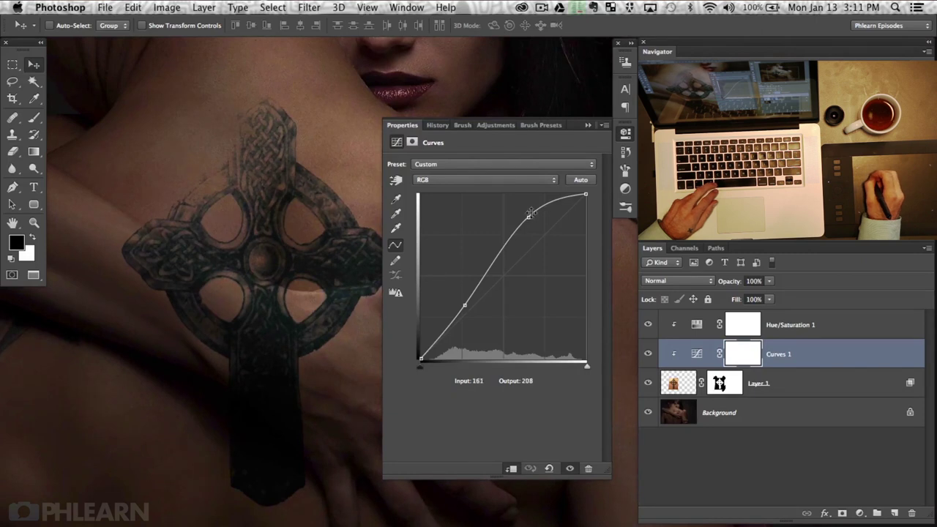
drag(530, 213, 564, 508)
mouse_move(464, 301)
mouse_down()
mouse_move(488, 315)
mouse_move(465, 297)
mouse_up()
mouse_move(529, 243)
mouse_down()
mouse_move(537, 235)
mouse_move(542, 247)
mouse_move(537, 231)
mouse_up()
Step: Move the black point of Curves 1 to input 7, output 9, and close the Curves properties
drag(337, 313, 169, 347)
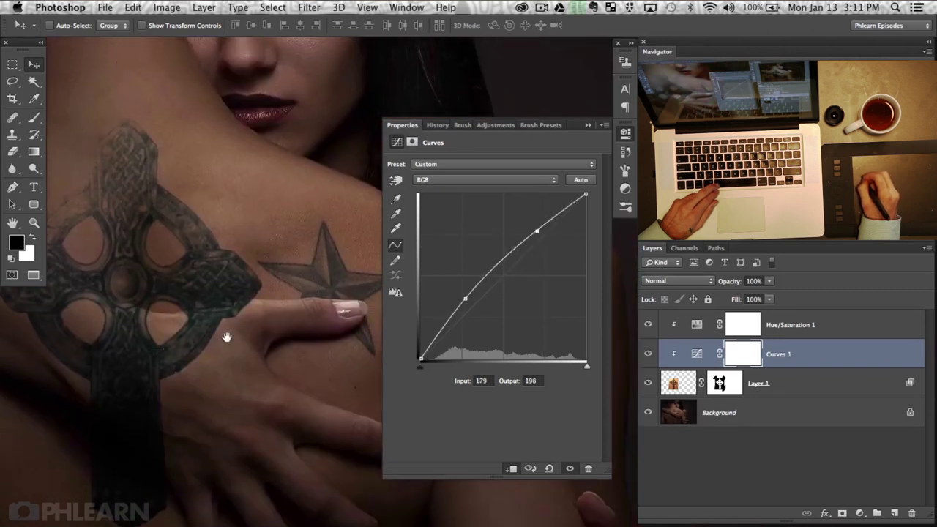
drag(226, 337, 285, 320)
drag(421, 358, 424, 353)
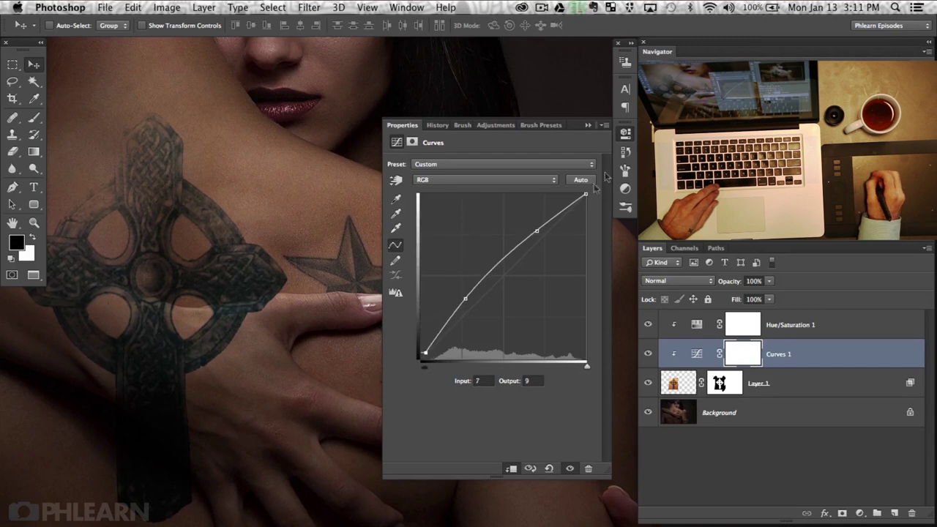
click(625, 137)
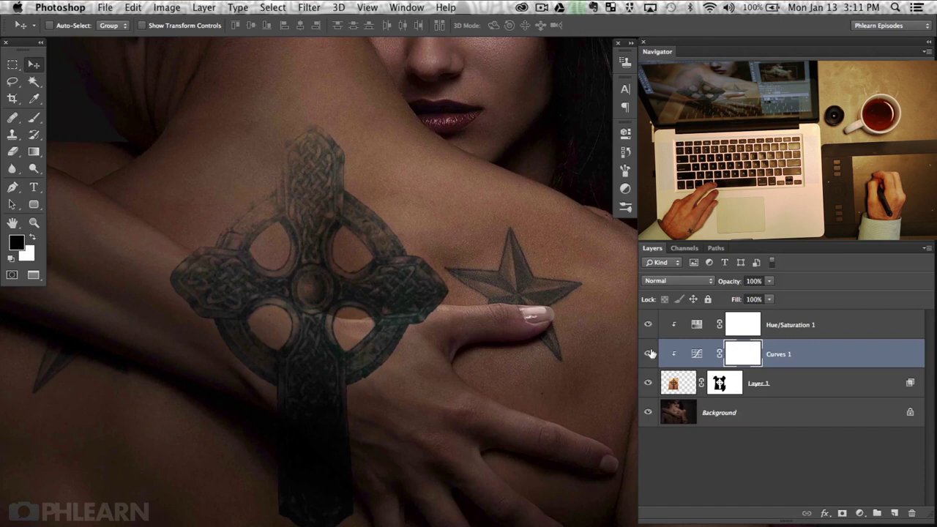
Step: Compare the recoloured cross with the reshaped Curves 1 hidden and shown
click(648, 354)
click(647, 353)
click(647, 353)
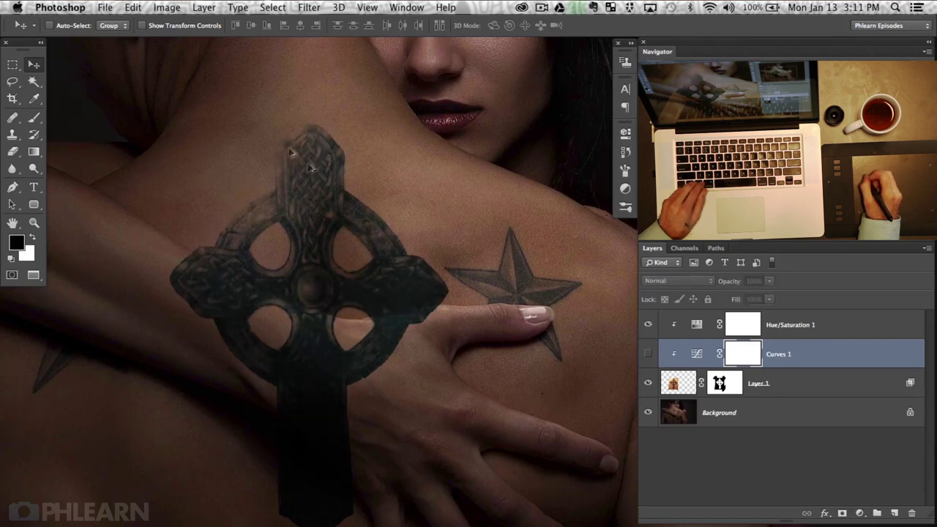
click(647, 353)
click(648, 353)
click(648, 353)
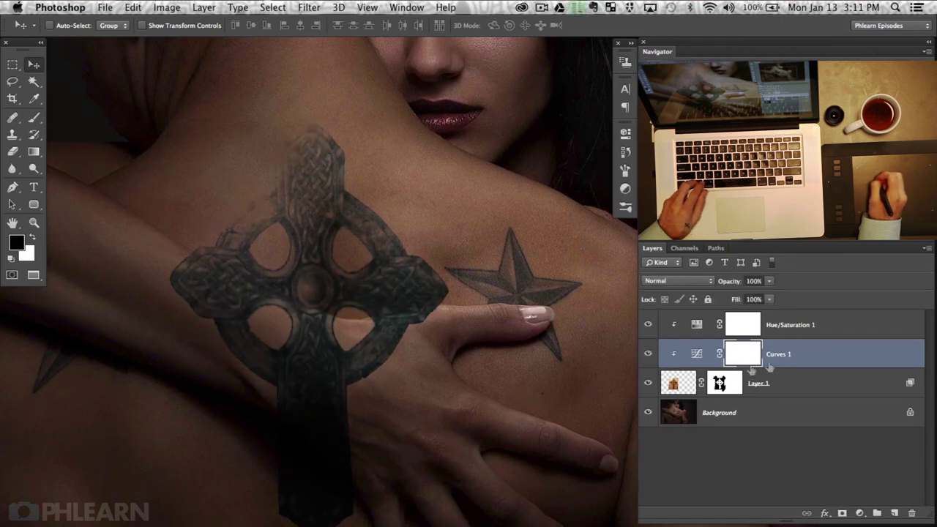
Step: Paint black on the Curves 1 mask over the cross's faded upper-left part with a 275-pixel brush at 100% opacity, 30% flow
key(b)
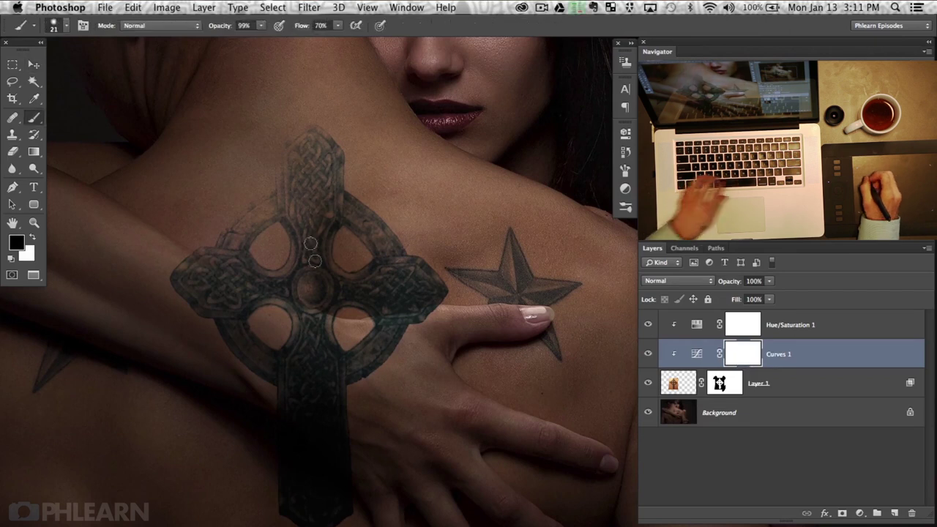
right_click(233, 153)
double_click(256, 242)
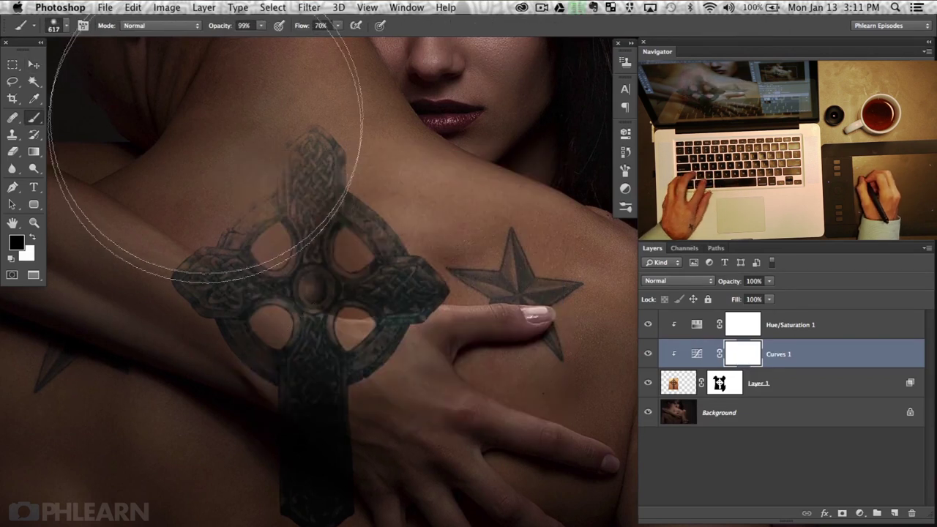
key(shift+3)
key(0)
ctrl+alt+drag(303, 209, 221, 199)
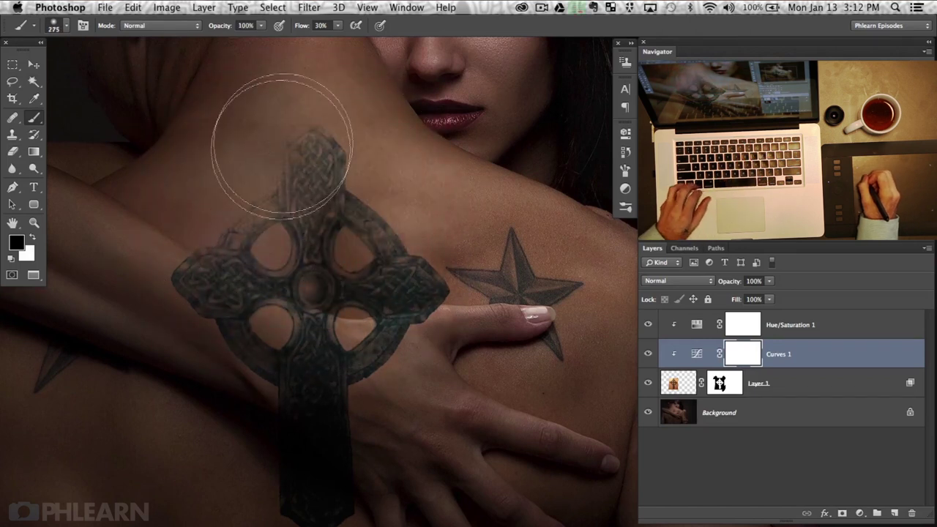
mouse_move(284, 139)
mouse_down()
mouse_move(249, 210)
mouse_move(246, 186)
mouse_move(254, 225)
mouse_move(246, 214)
mouse_move(256, 176)
mouse_move(310, 114)
mouse_move(328, 125)
mouse_move(363, 196)
mouse_move(388, 212)
mouse_move(257, 190)
mouse_up()
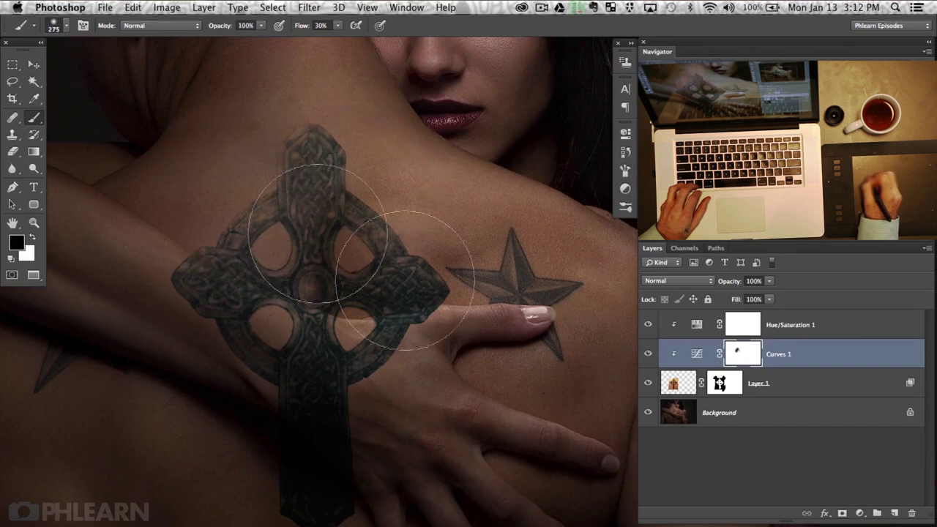
Step: Check the masked cross by hiding and showing Curves 1, followed by Layer 1
click(647, 357)
click(647, 357)
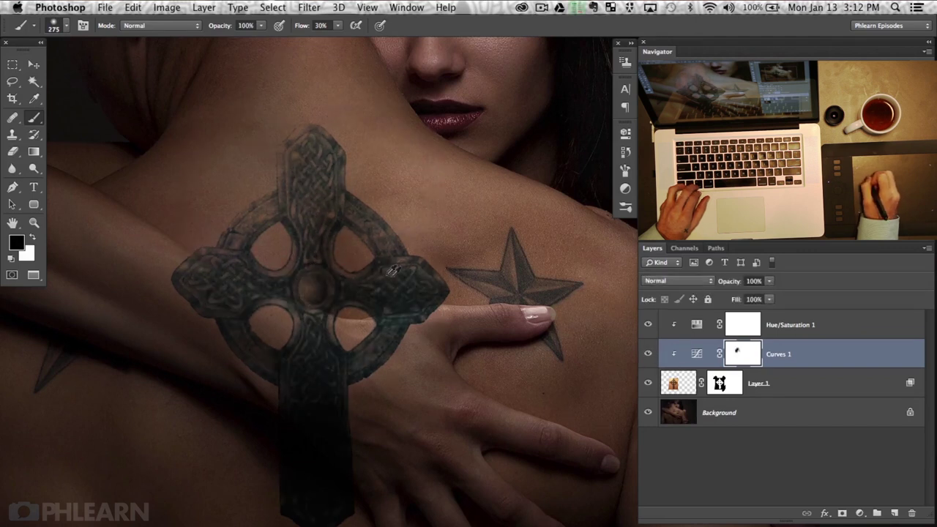
click(648, 353)
click(648, 353)
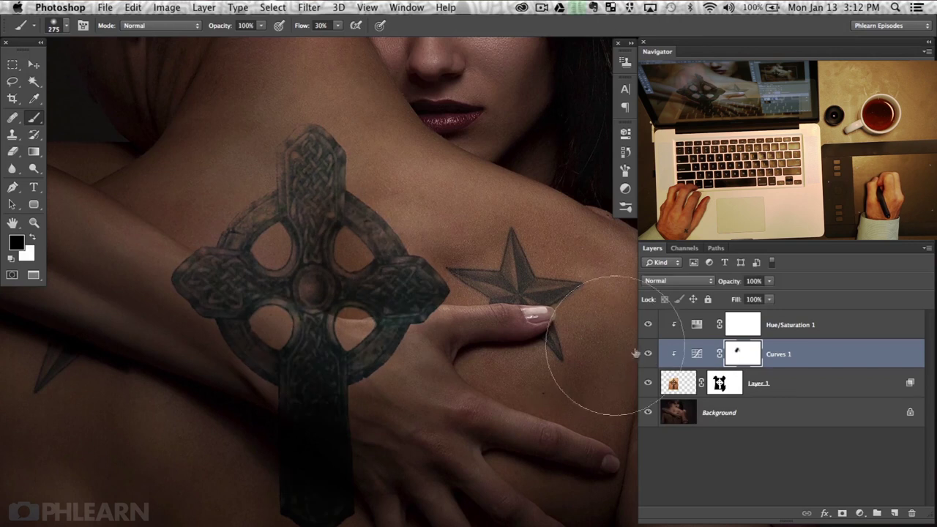
click(648, 382)
click(647, 383)
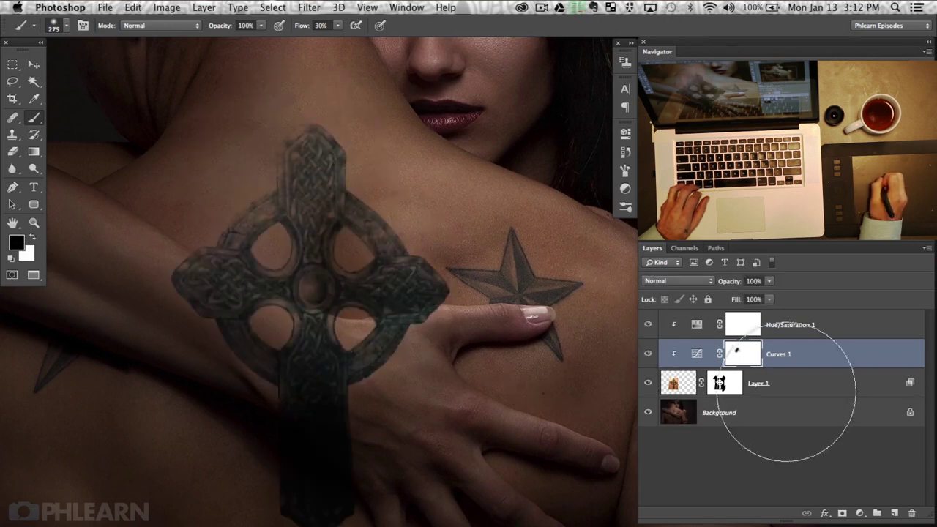
Step: Reopen the blending options of Layer 1 and set This Layer's Blend If highlight range to 80 / 183
drag(512, 324, 548, 332)
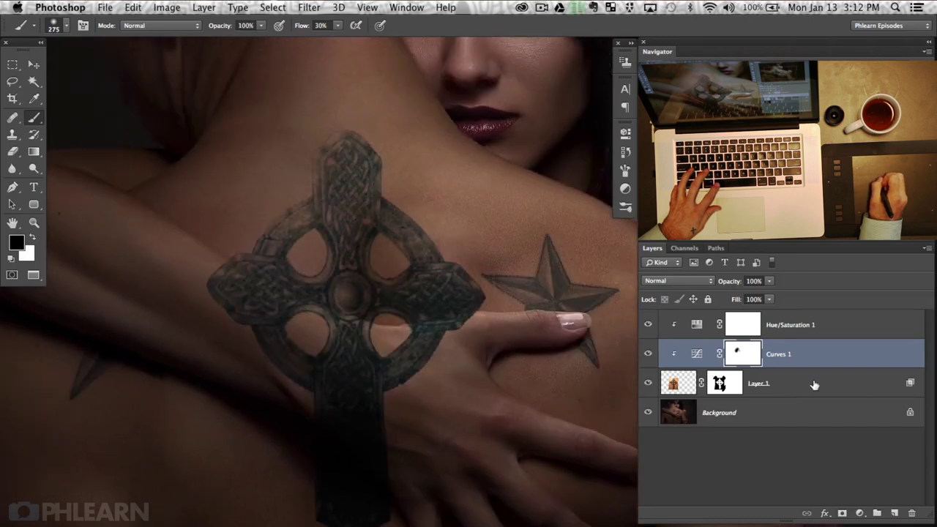
double_click(814, 384)
drag(609, 500, 609, 497)
drag(665, 496, 677, 496)
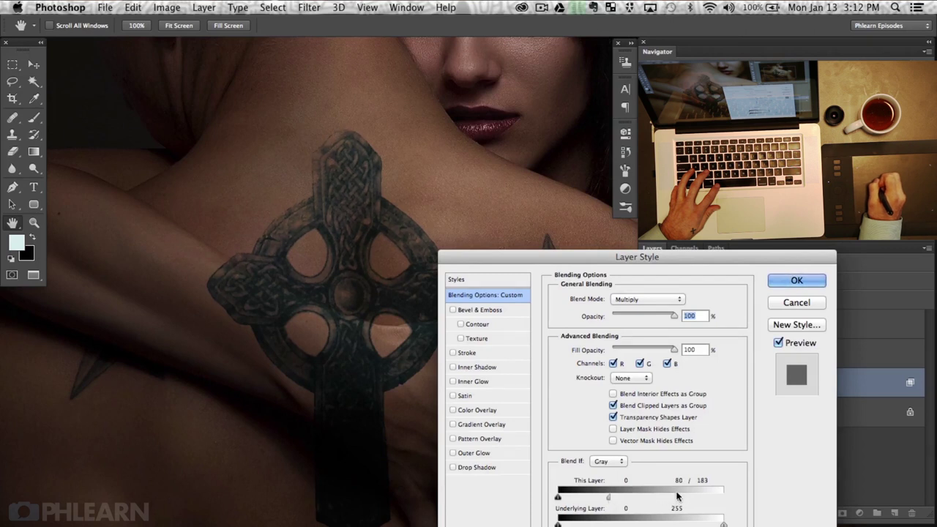
click(796, 284)
Step: Compare the man's back with the cross tattoo on Layer 1 hidden and shown
click(647, 383)
click(648, 383)
click(648, 383)
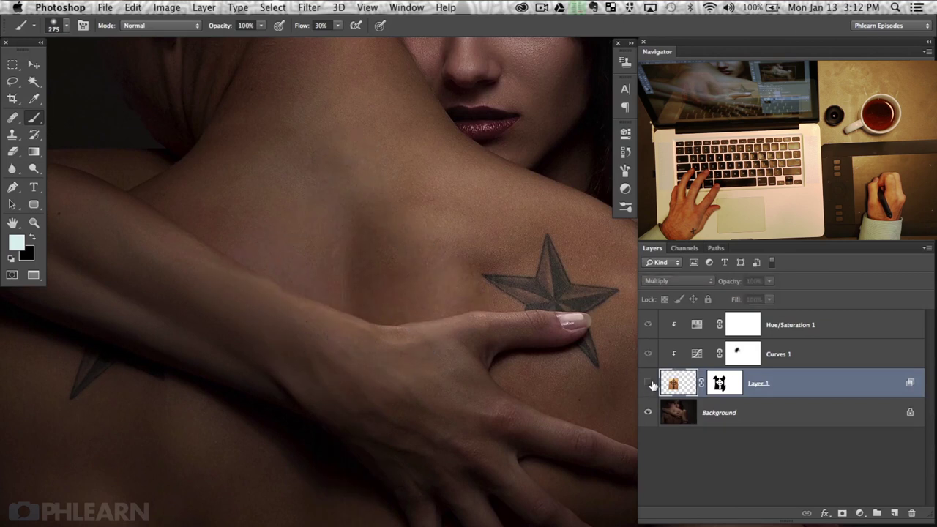
click(647, 383)
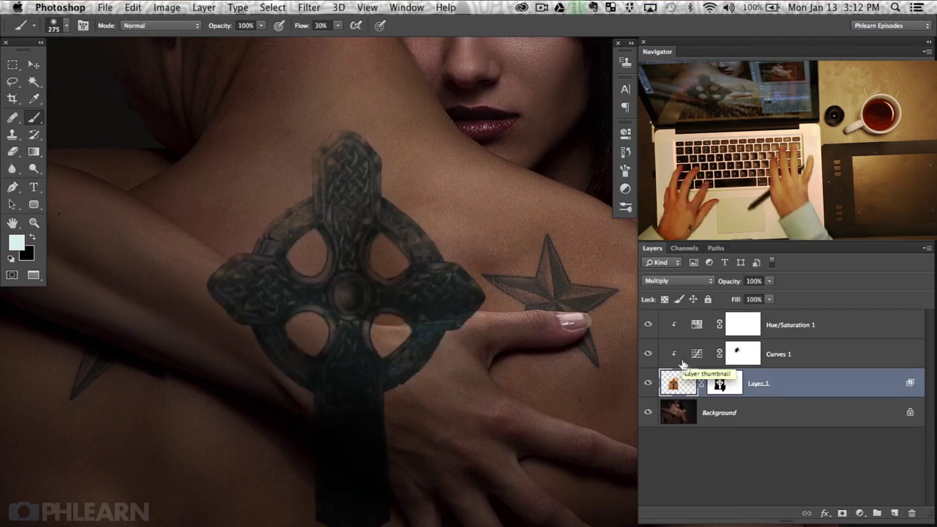
Step: Inspect the cross's edges up close and view the Layer 1 mask on its own
key(super+plus)
drag(414, 354, 407, 381)
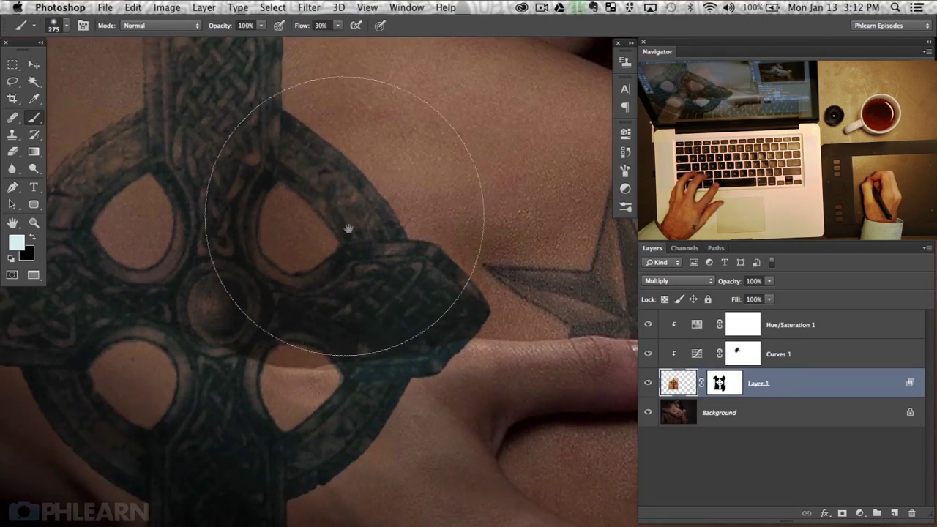
drag(350, 228, 337, 274)
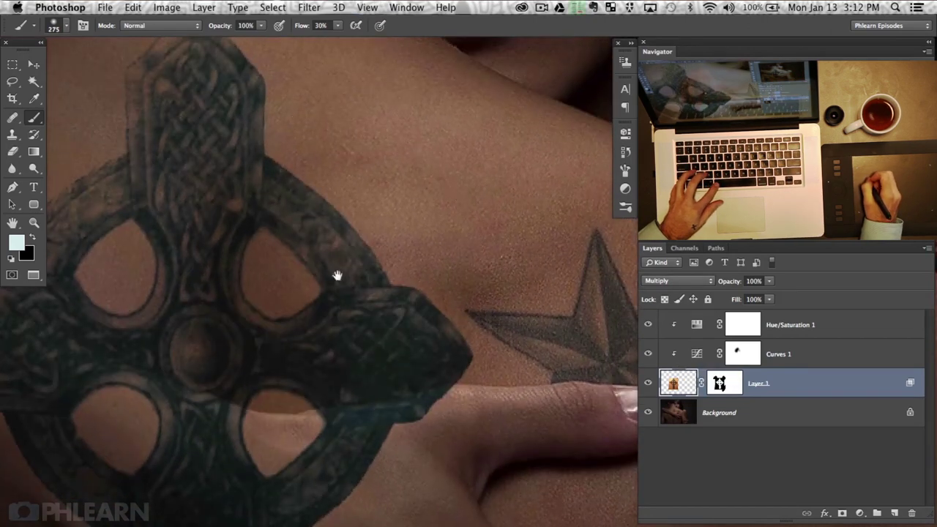
alt+click(719, 387)
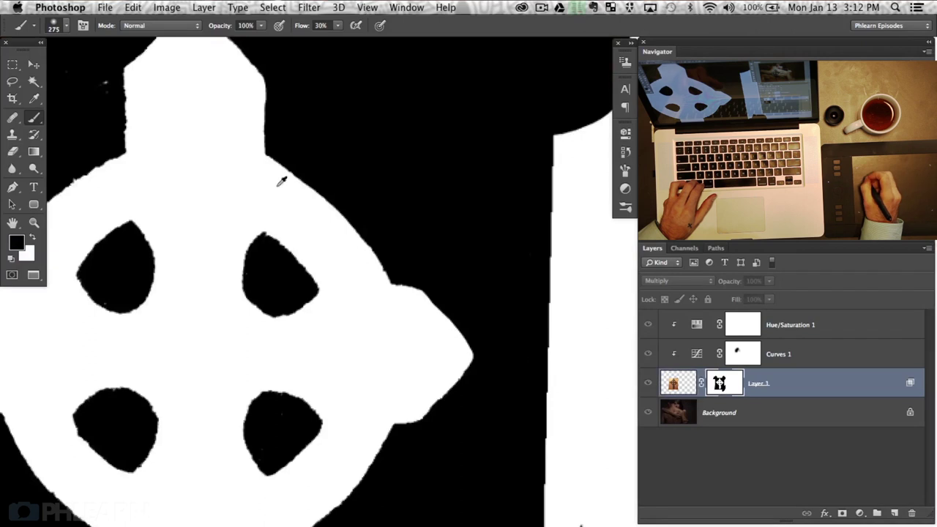
alt+click(735, 388)
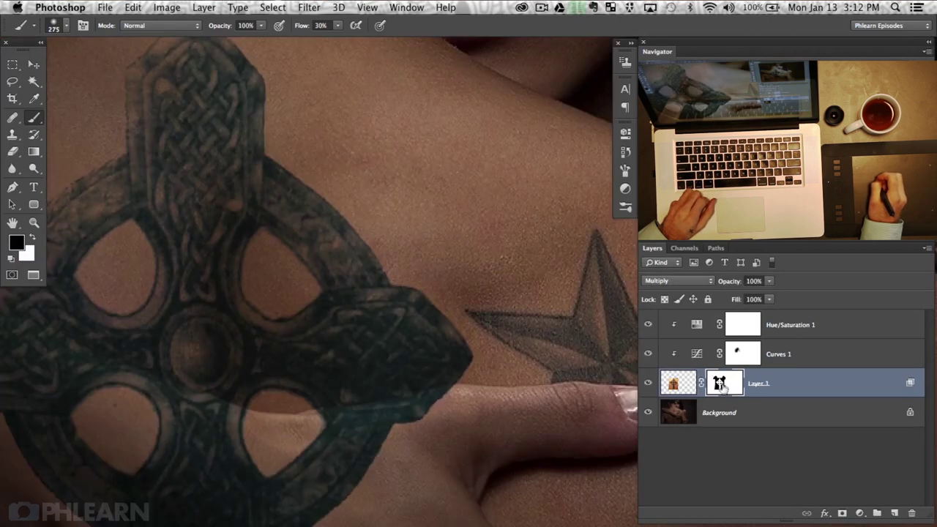
Step: Start refining the Layer 1 mask with Refine Mask, setting Feather to 2.9 px and Shift Edge to +38%
click(279, 15)
click(510, 231)
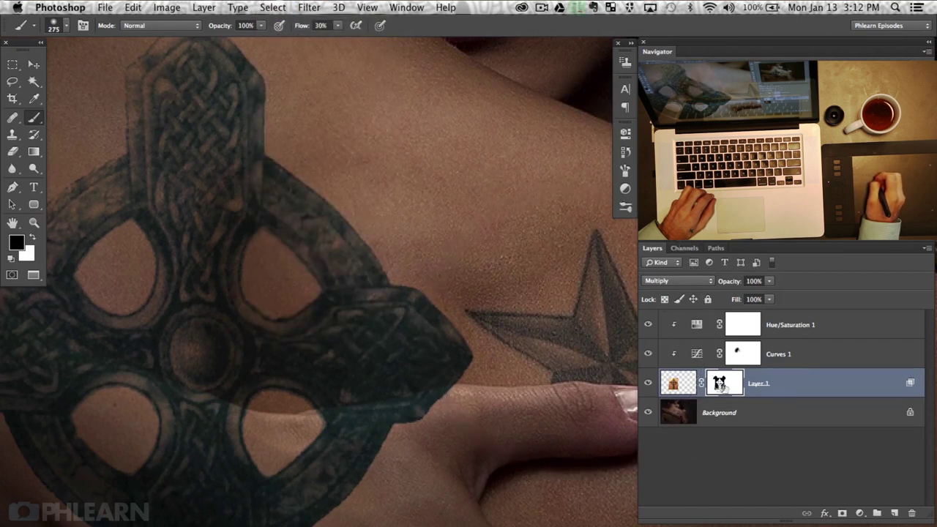
click(272, 8)
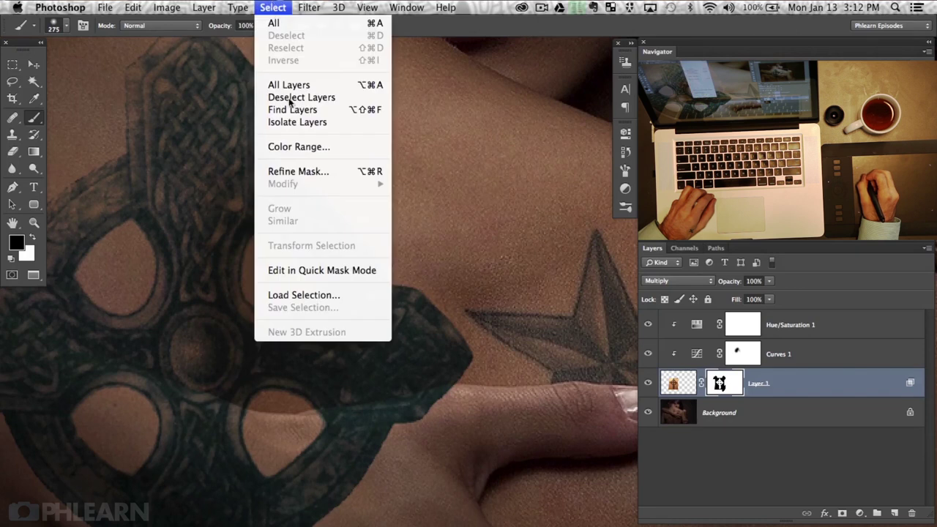
click(293, 169)
drag(293, 75, 554, 115)
drag(491, 274, 494, 275)
drag(515, 318, 524, 311)
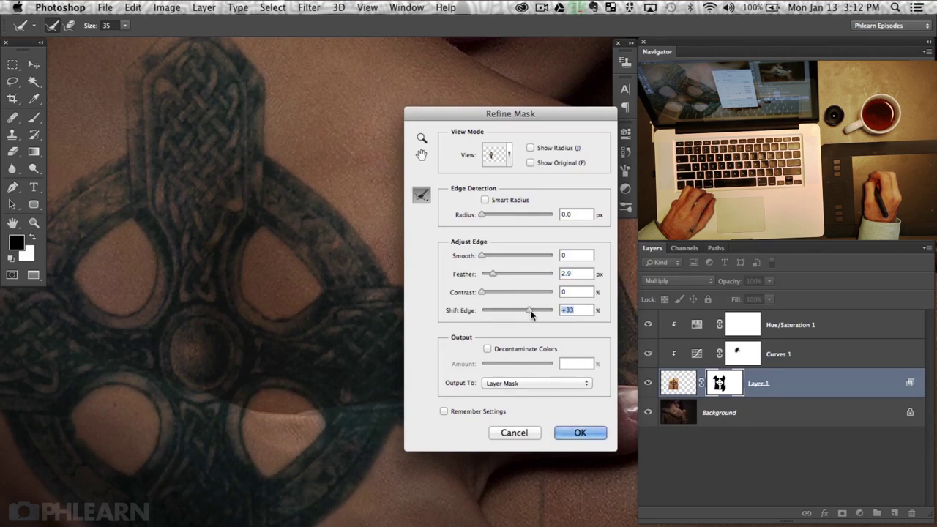
Step: Check the refined edge against the original mask and apply the refinement with Shift Edge at +27% and a slightly adjusted feather
click(529, 163)
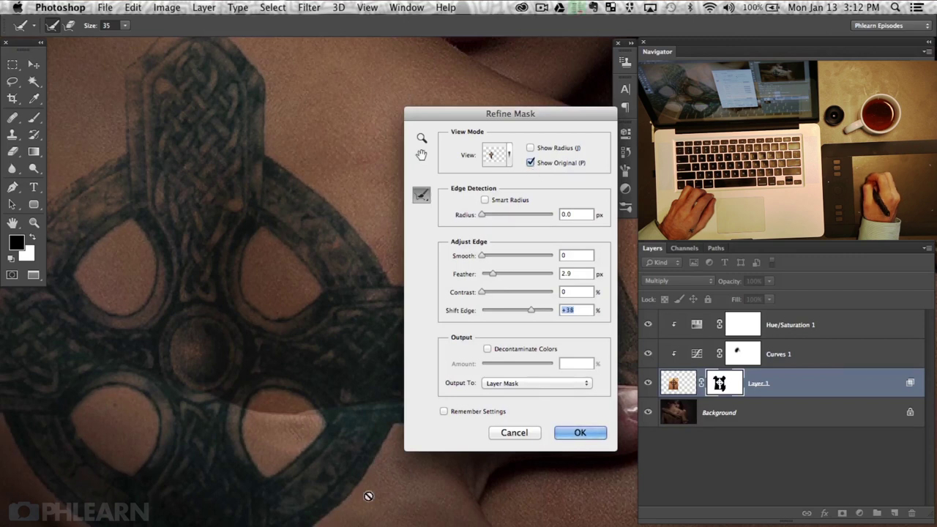
click(532, 163)
drag(477, 117, 134, 190)
click(186, 383)
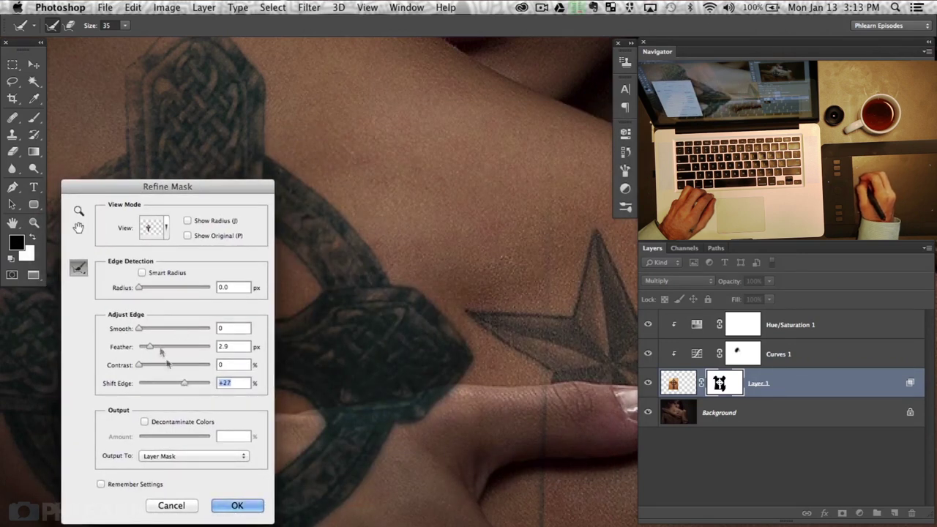
click(146, 343)
click(238, 505)
Step: Paint black on the Layer 1 mask over the leftover areas around the cross with a 73-pixel brush at 70% flow
key(super+0)
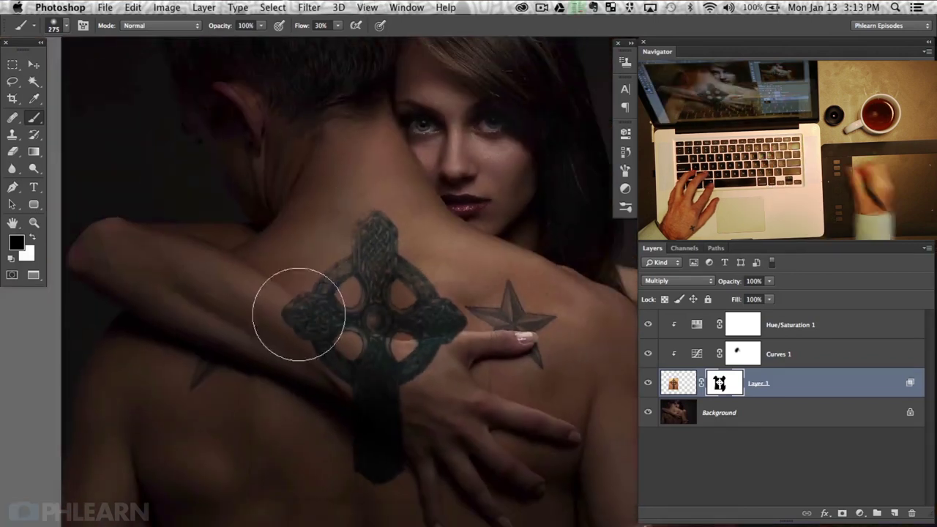
drag(500, 325, 470, 325)
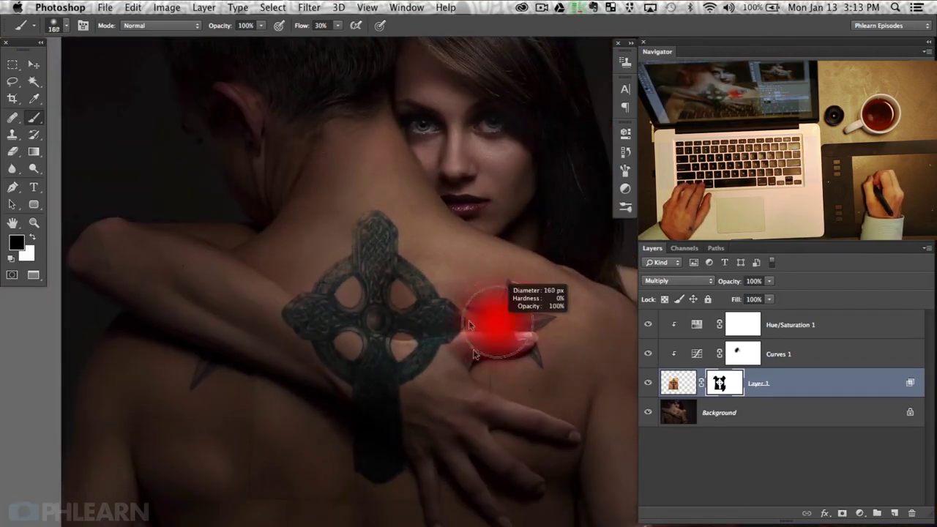
key(shift+7)
drag(347, 517, 324, 520)
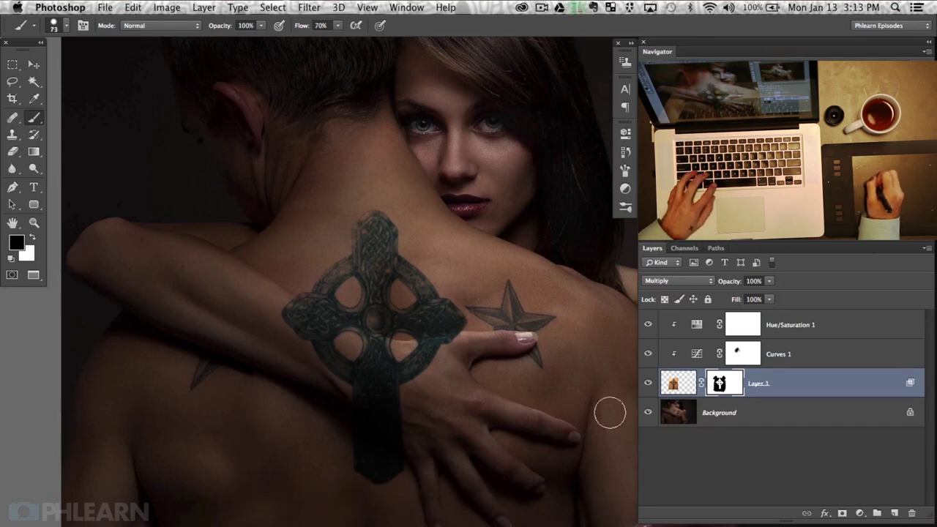
Step: Compare the whole photo with the cleaned-up Layer 1 hidden and shown
click(647, 384)
click(647, 384)
click(647, 383)
click(647, 384)
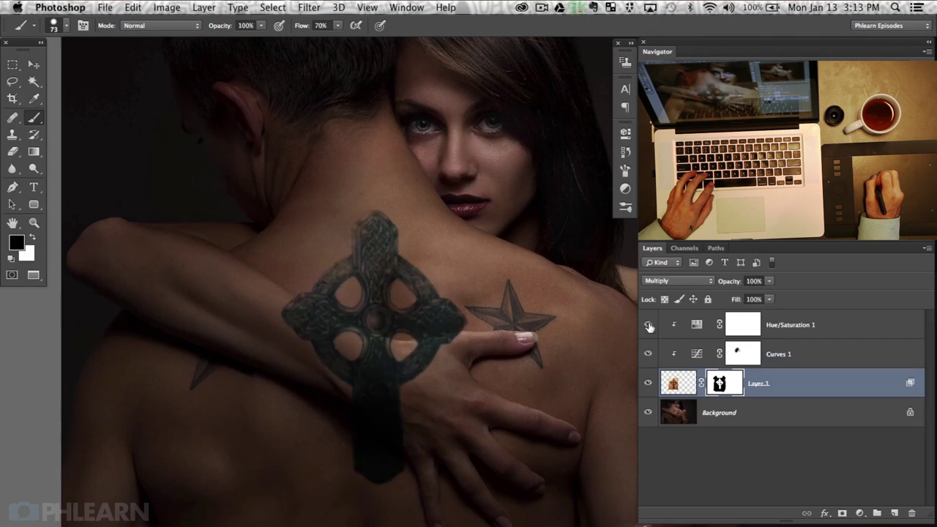
Step: Set the Saturation of Hue/Saturation 1 to 16 so the cross's colour matches the star tattoo
double_click(695, 324)
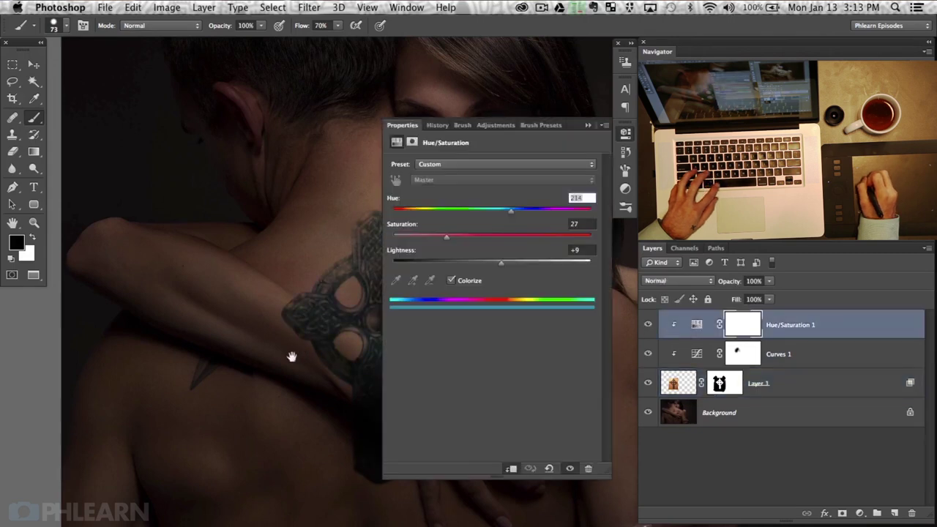
drag(291, 356, 118, 305)
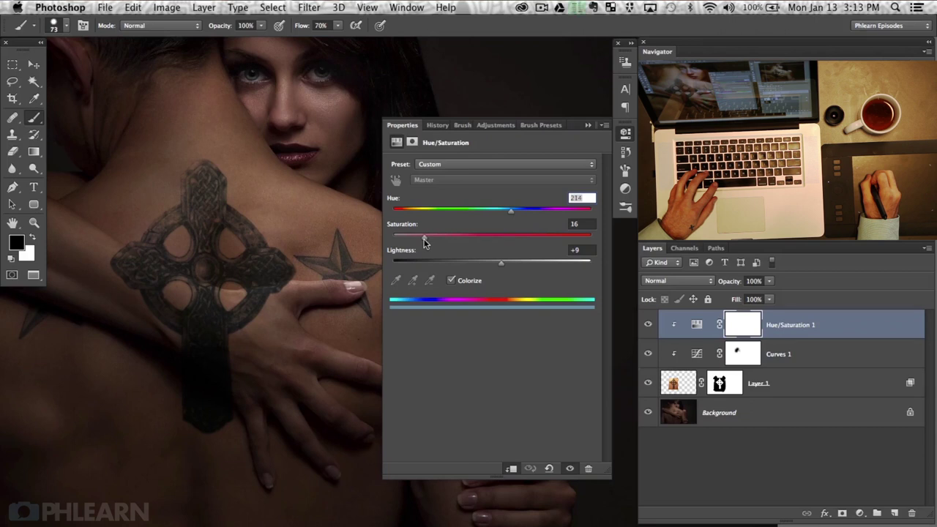
click(626, 133)
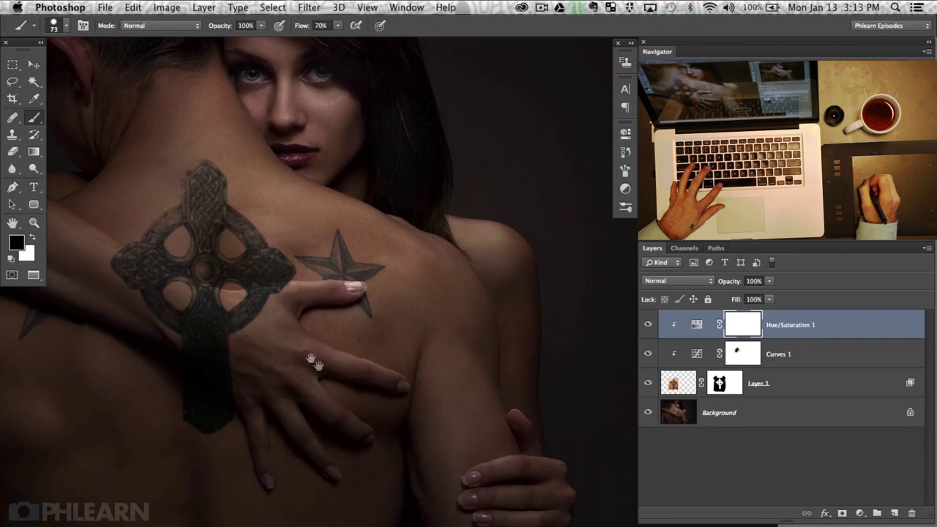
Step: Group Layer 1, Curves 1 and Hue/Saturation 1 together and add a white layer mask to the group
drag(314, 361, 405, 400)
key(super+plus)
key(super+equal)
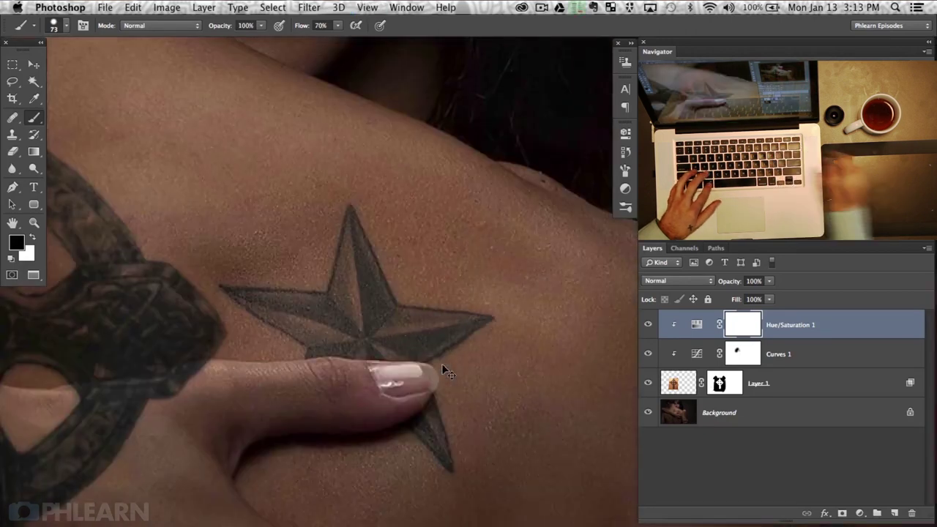
drag(207, 464, 535, 485)
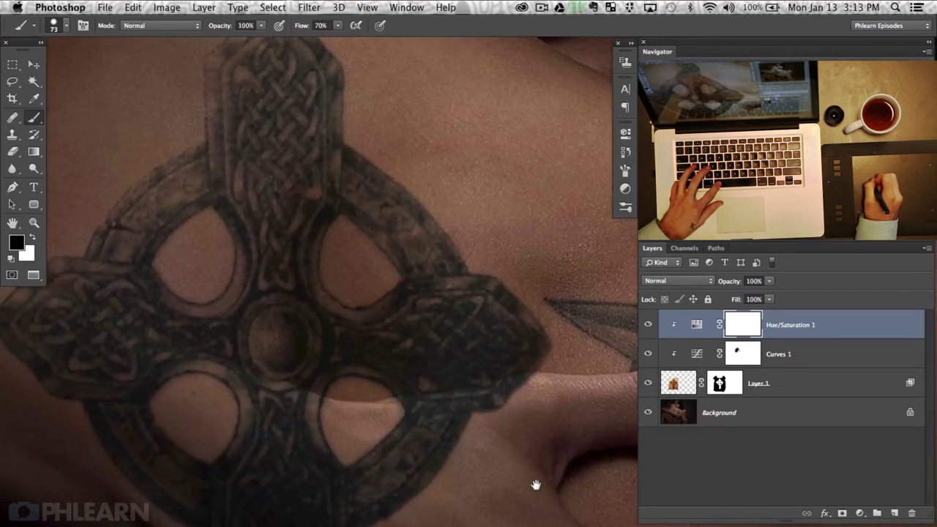
drag(307, 329, 396, 315)
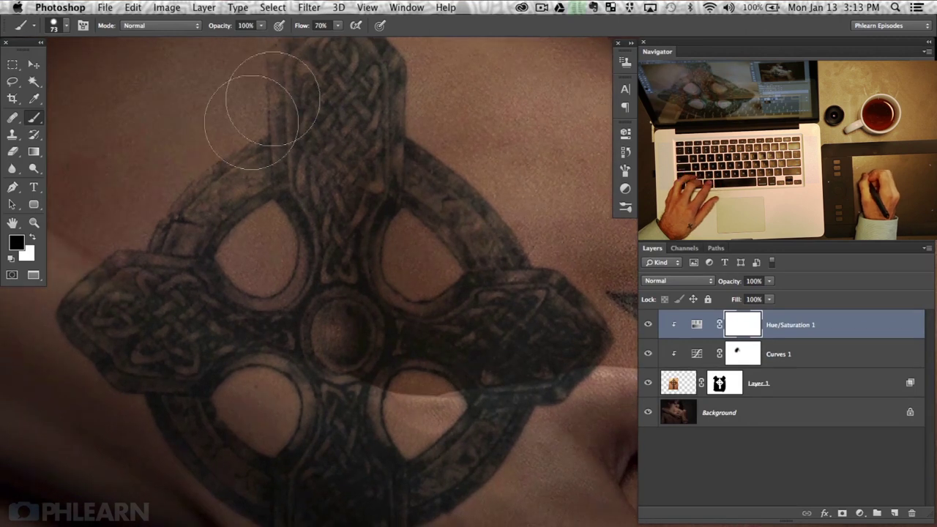
click(731, 394)
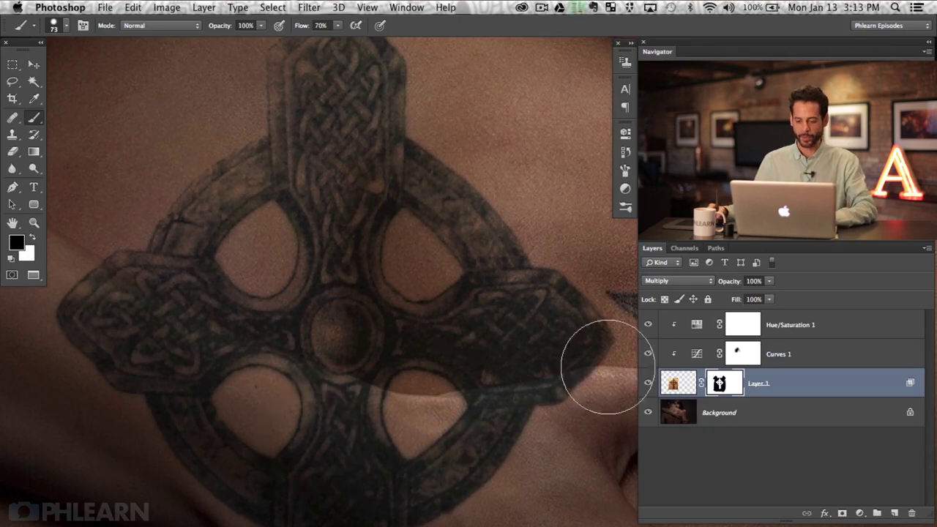
shift+click(828, 332)
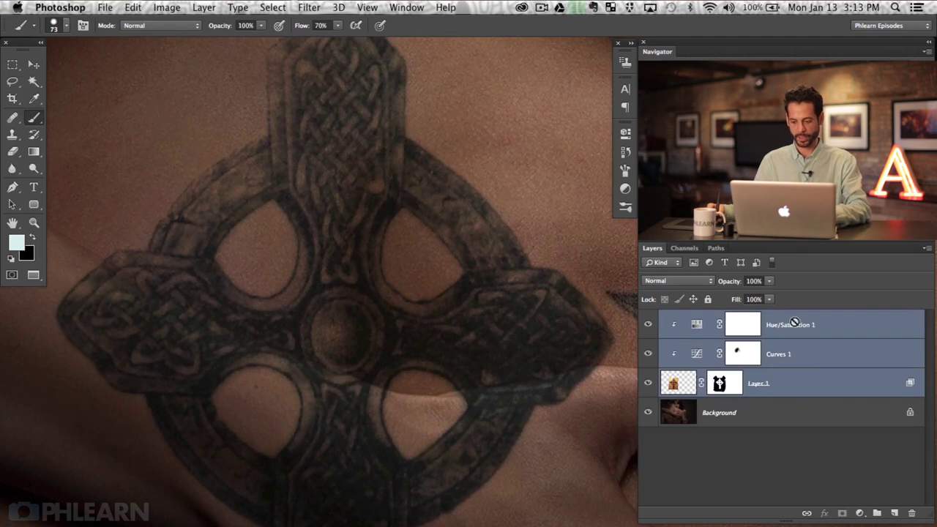
key(super+g)
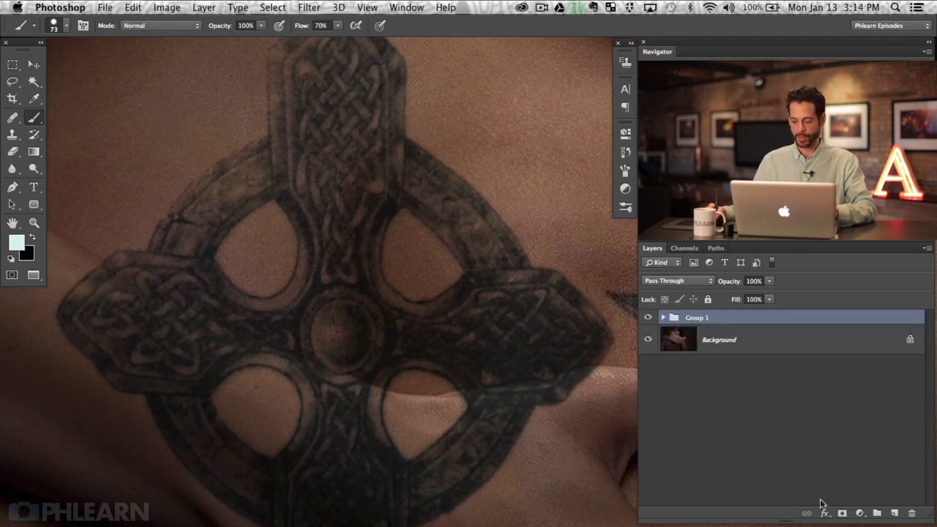
click(842, 513)
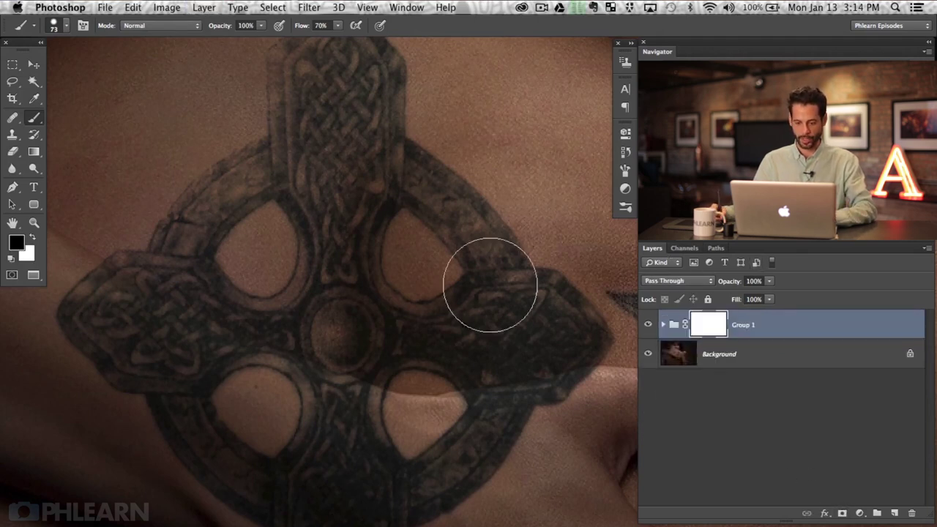
Step: Hide Group 1 to uncover the arm beneath the cross and switch to the Lasso tool
drag(335, 336, 376, 334)
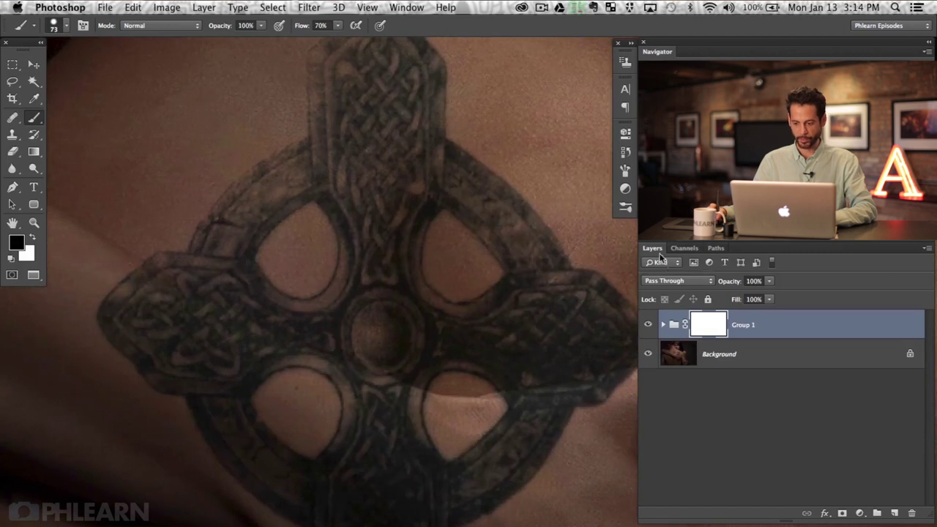
click(647, 325)
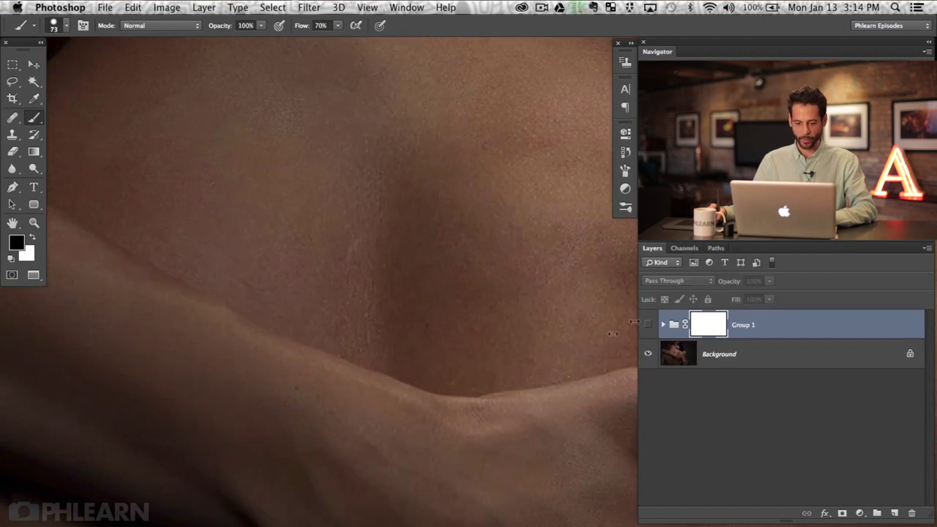
key(super+minus)
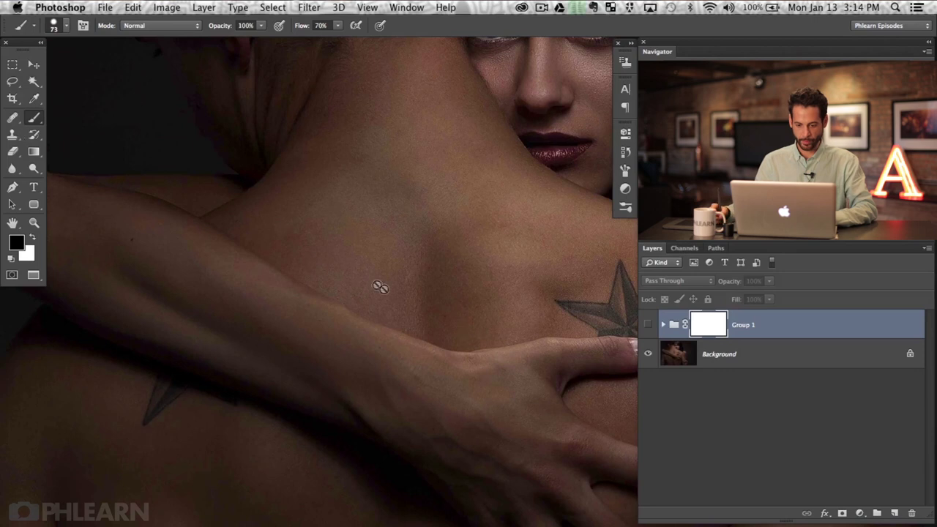
key(l)
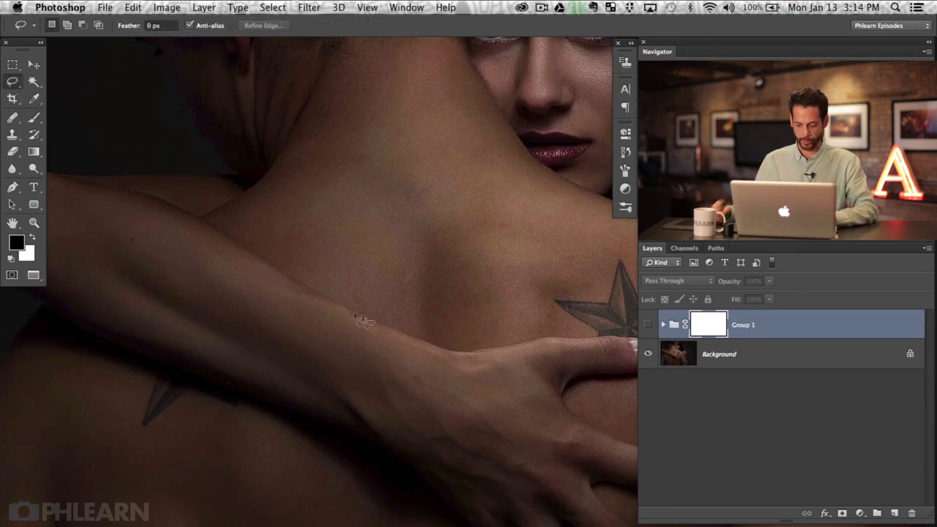
Step: Select the woman's forearm and hand across the back with a 0 px feather Lasso outline, and show Group 1 again
key(super+plus)
key(super+plus)
key(super+plus)
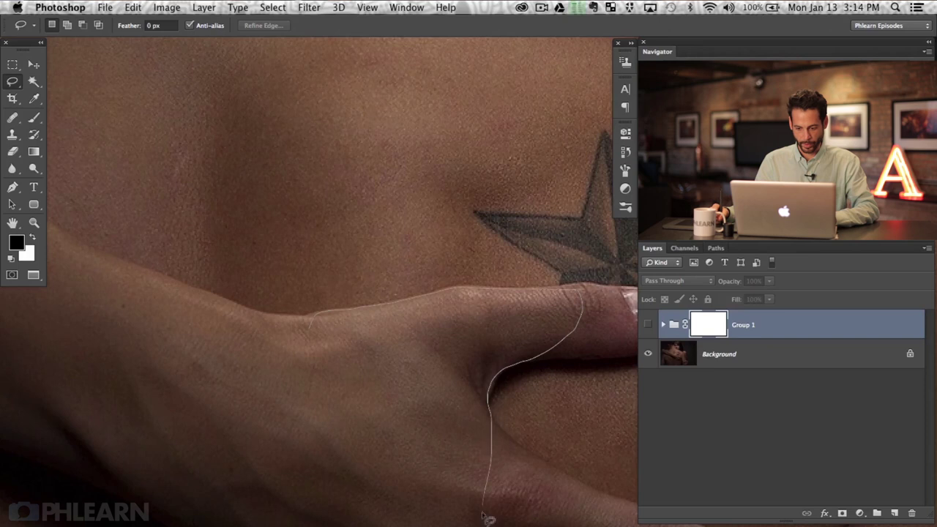
drag(483, 516, 589, 346)
mouse_move(434, 397)
mouse_down()
mouse_move(372, 402)
mouse_move(505, 483)
mouse_up()
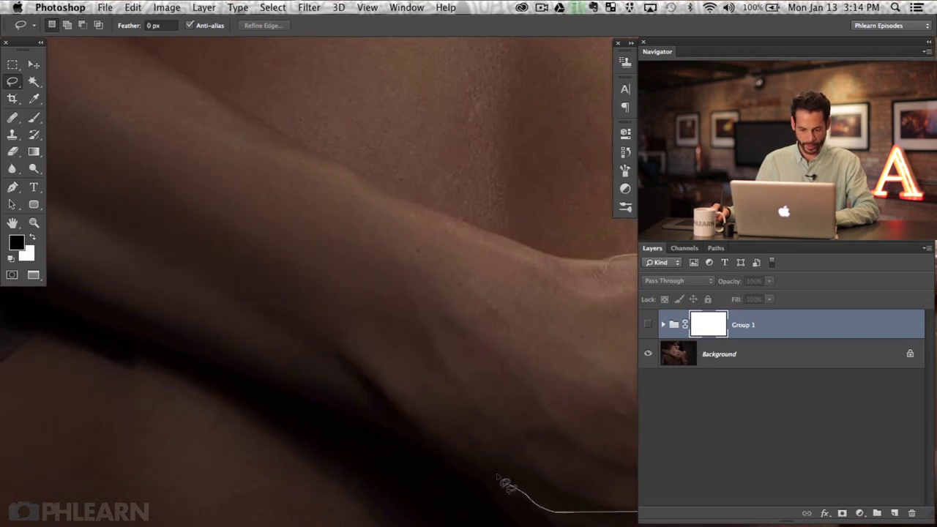
mouse_move(236, 293)
mouse_down()
mouse_move(443, 321)
mouse_move(584, 472)
mouse_up()
mouse_move(417, 374)
mouse_down()
mouse_move(575, 508)
mouse_move(556, 519)
mouse_move(359, 437)
mouse_up()
mouse_move(188, 369)
mouse_down()
mouse_move(186, 285)
mouse_move(236, 174)
mouse_up()
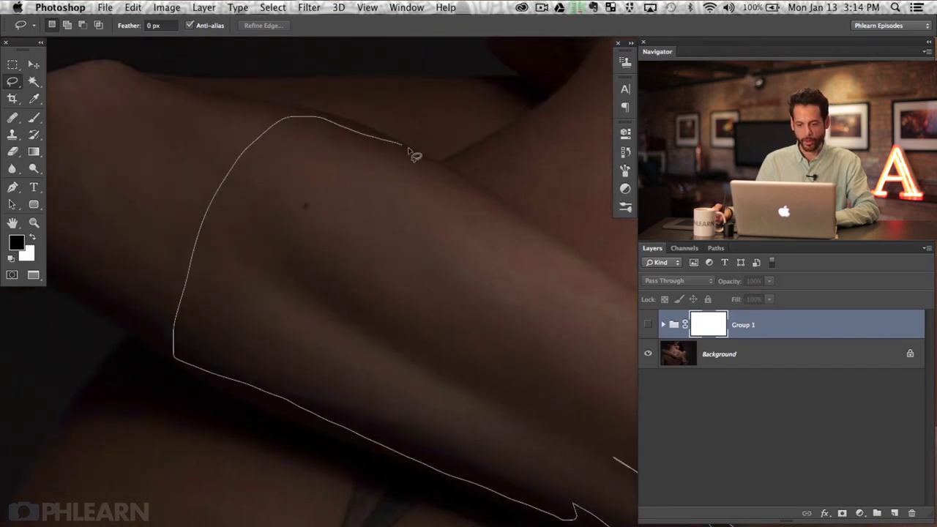
drag(526, 221, 287, 161)
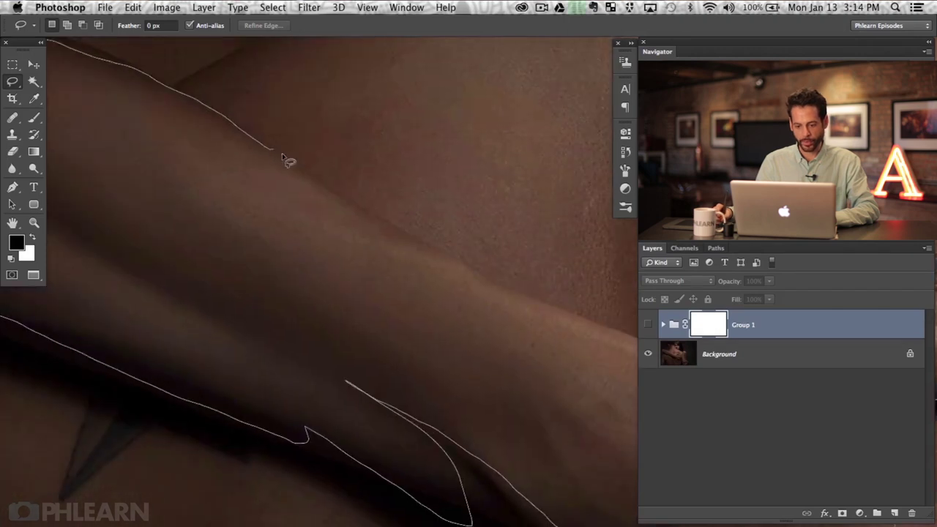
drag(465, 269, 357, 242)
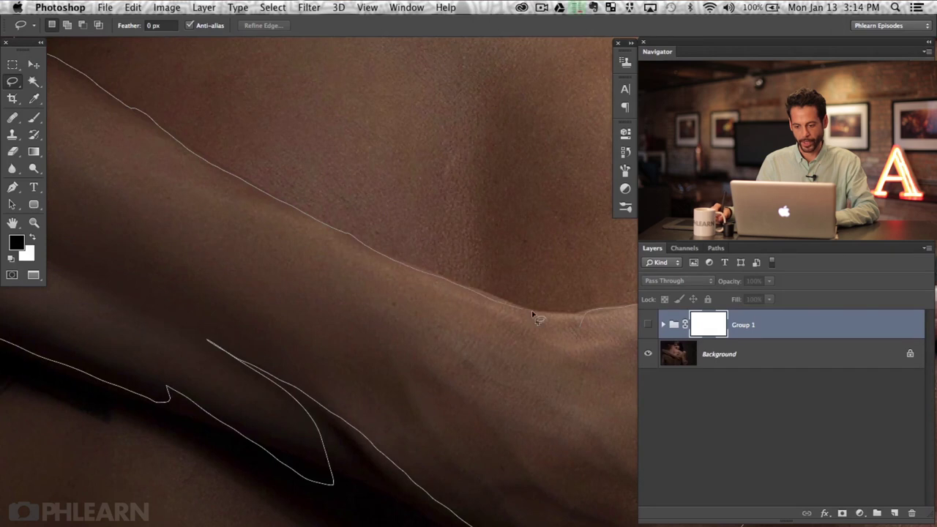
drag(483, 466, 484, 465)
drag(287, 328, 189, 395)
drag(401, 526, 563, 421)
click(648, 325)
mouse_move(498, 378)
mouse_down()
mouse_move(297, 398)
mouse_move(389, 390)
mouse_move(379, 397)
mouse_up()
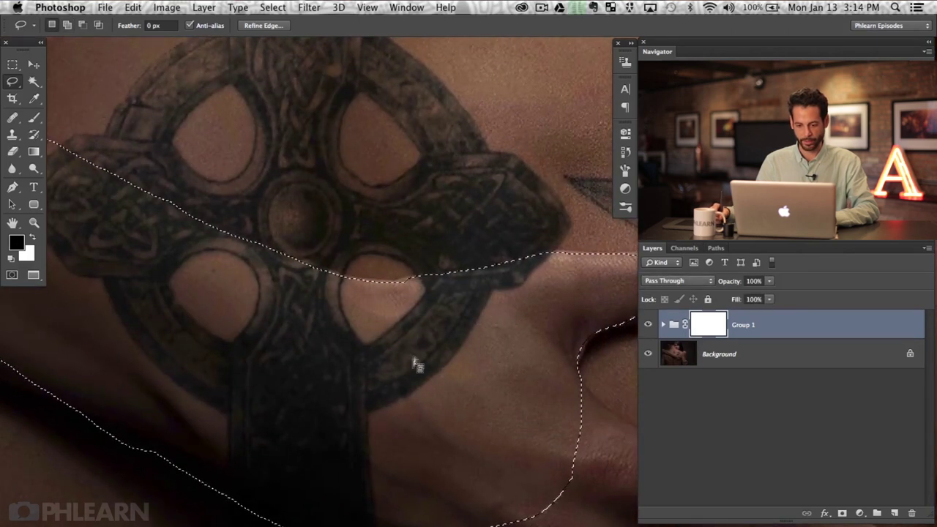
Step: Fill the selected forearm and hand with black on Group 1's mask to hide the cross there, and clear the selection
drag(372, 297, 377, 284)
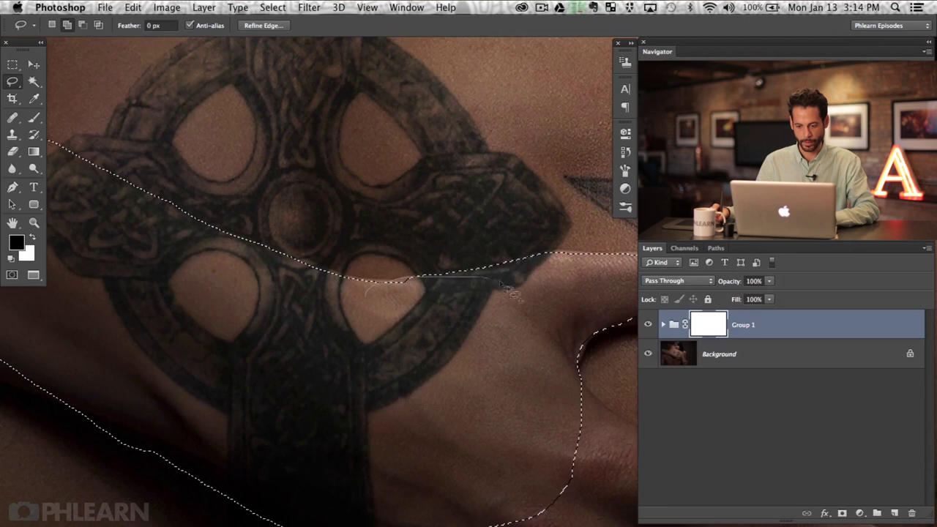
click(840, 511)
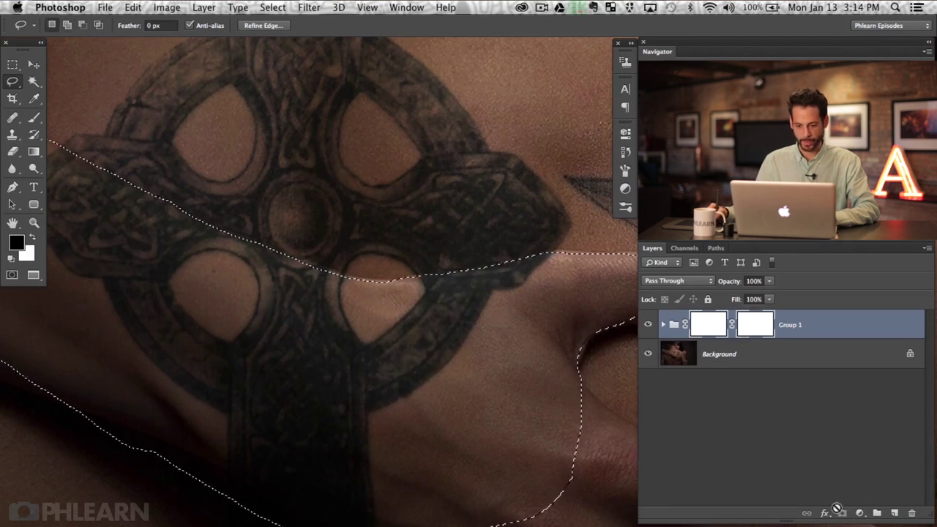
key(ctrl+z)
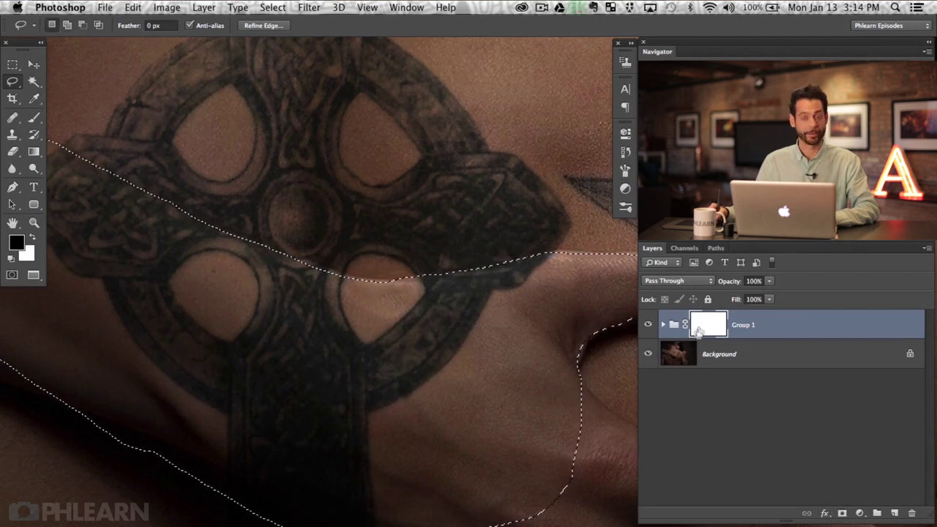
key(alt+BackSpace)
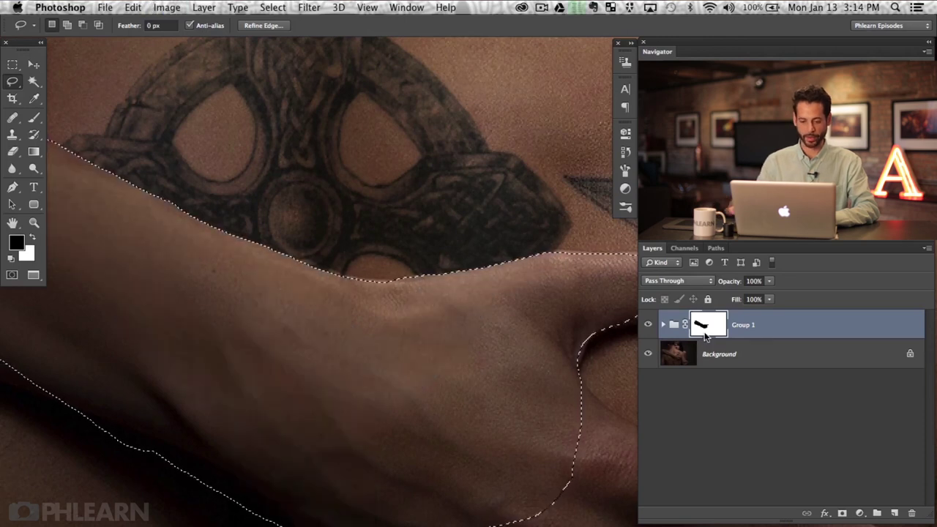
key(super+d)
Step: Compare the man's back with Group 1 hidden and shown to check the cross against the arm edge
key(super+minus)
key(super+minus)
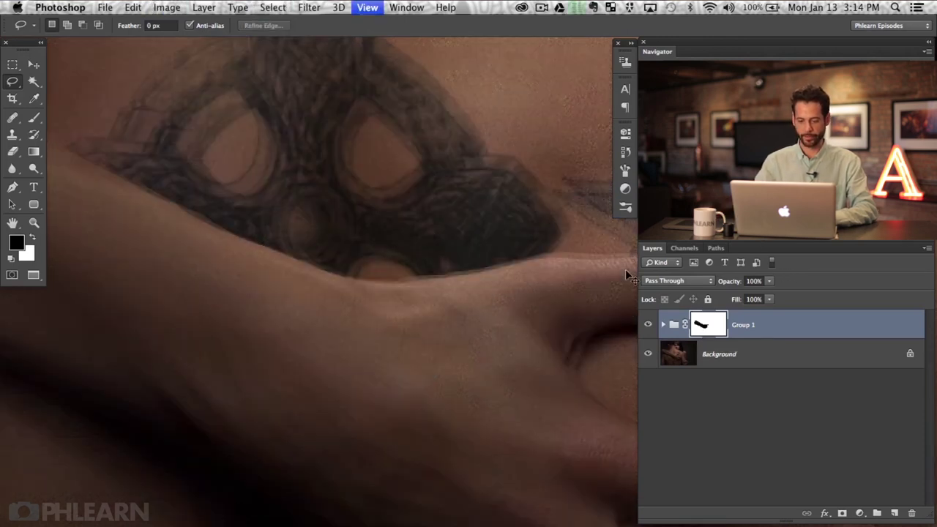
drag(491, 412, 478, 420)
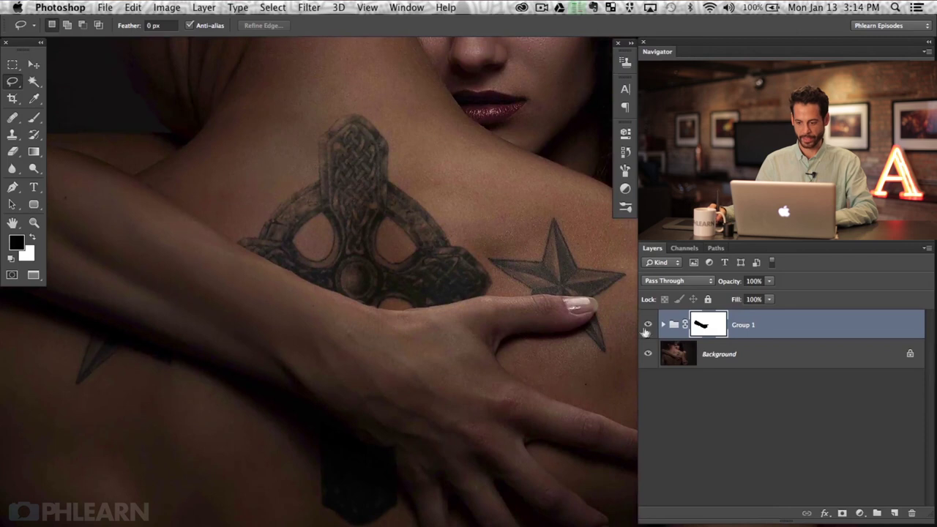
click(647, 324)
click(647, 324)
click(647, 324)
click(647, 324)
drag(527, 383, 542, 398)
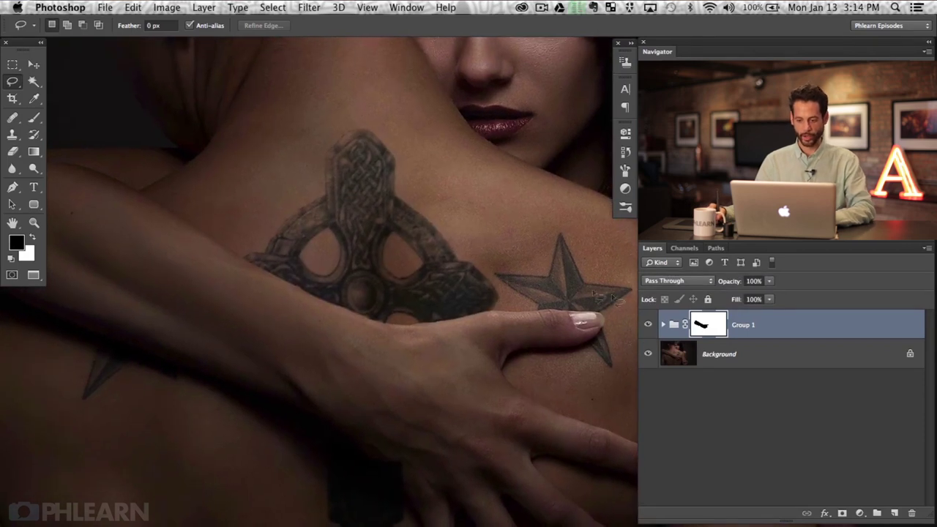
Step: Expand Group 1, compare the cross with Curves 1, Layer 1 and Layer 1's mask switched off and on, and collapse the group
key(x)
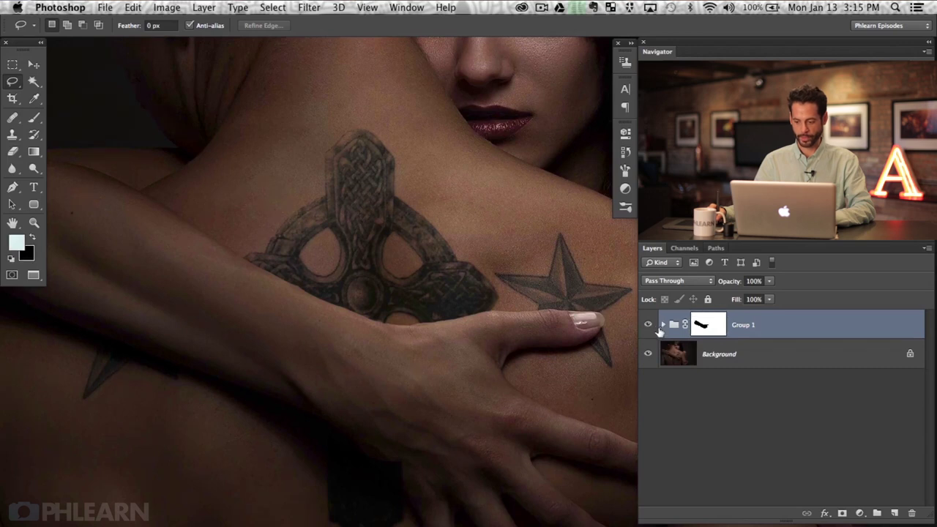
click(661, 325)
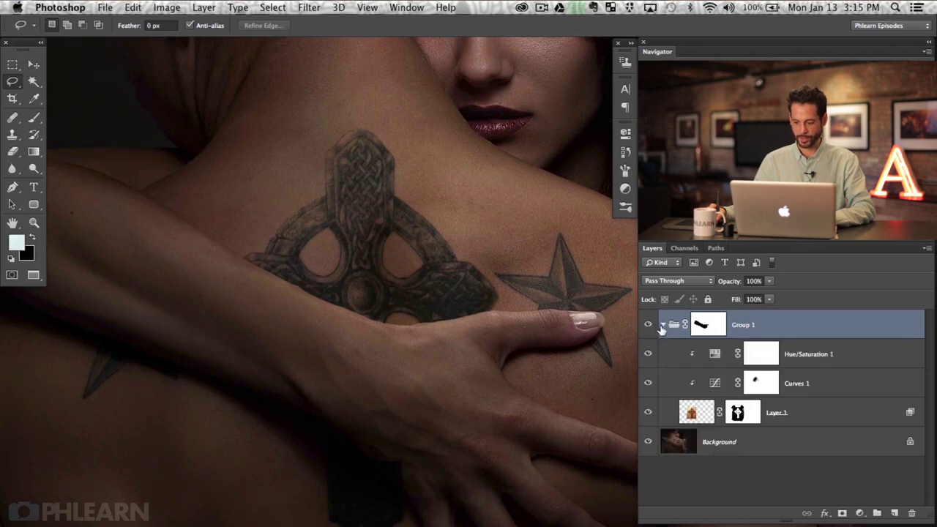
click(648, 383)
click(648, 383)
click(649, 383)
click(649, 383)
click(648, 412)
click(648, 413)
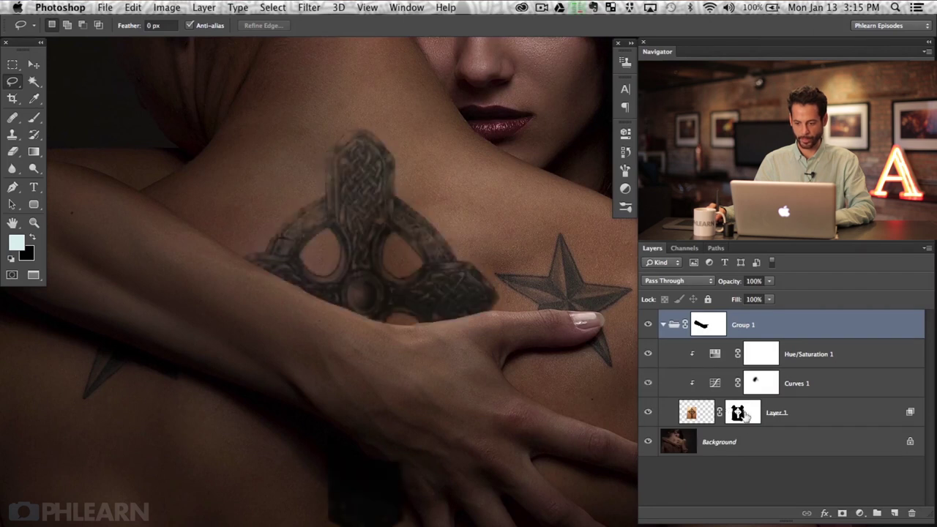
shift+click(745, 414)
shift+click(743, 417)
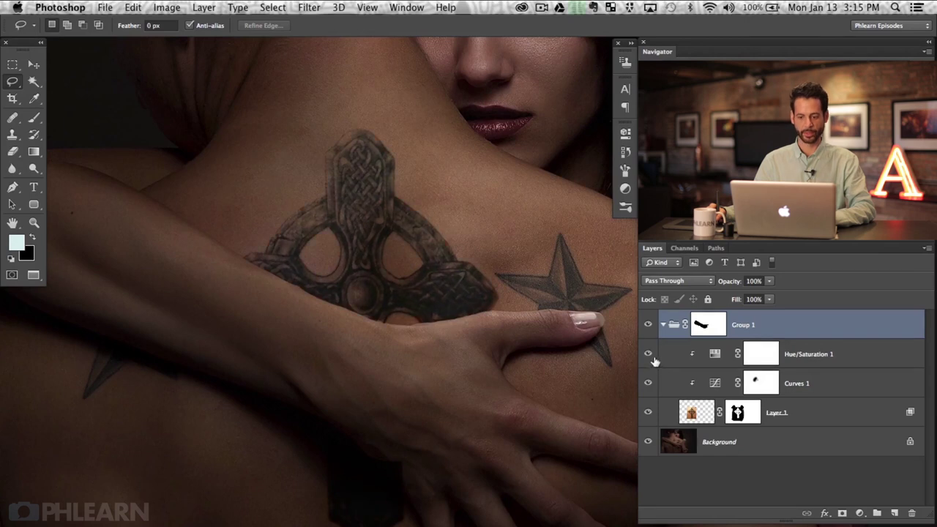
drag(517, 369, 517, 383)
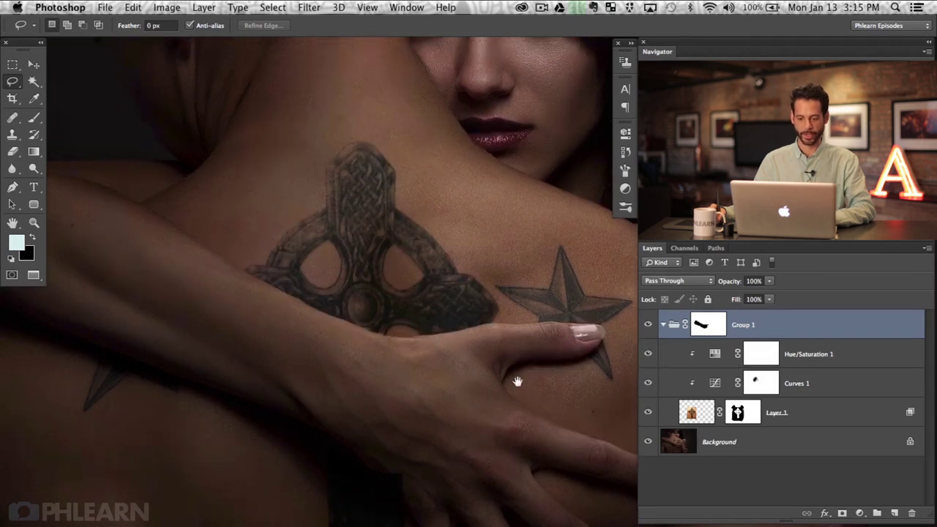
click(662, 325)
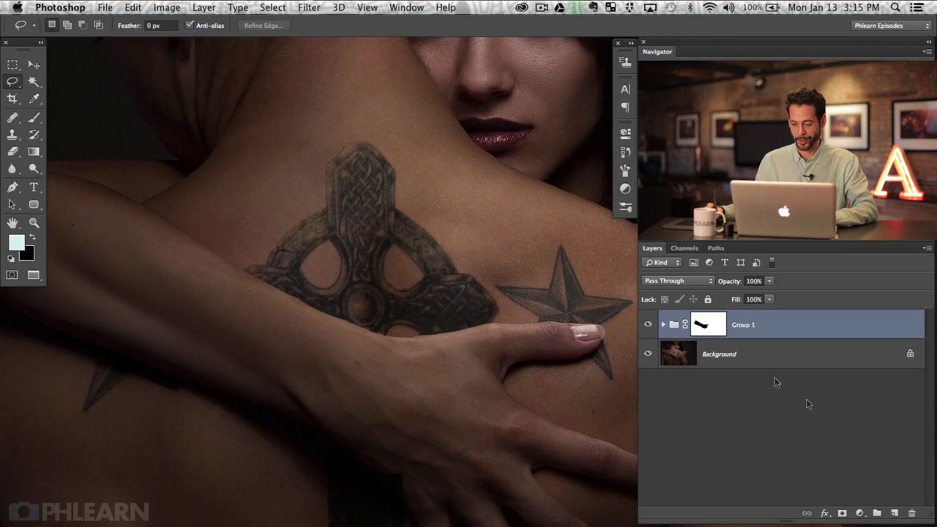
Step: Duplicate the Background layer and move the copy to the top of the layer stack
click(747, 357)
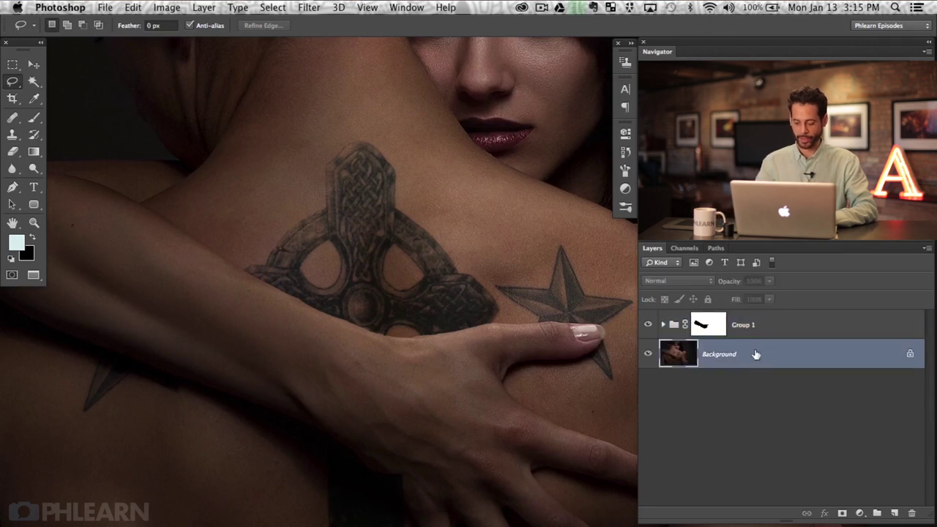
key(super+j)
key(super+shift+bracketright)
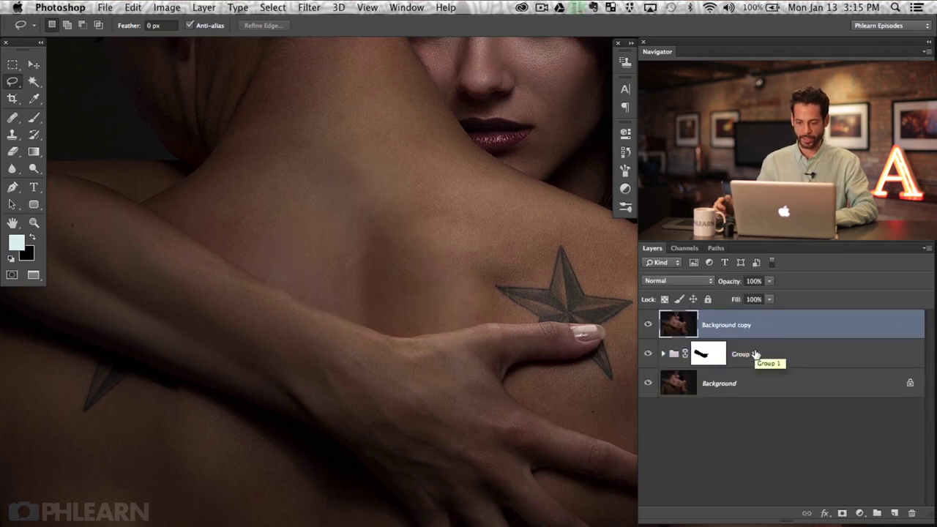
drag(471, 351, 478, 370)
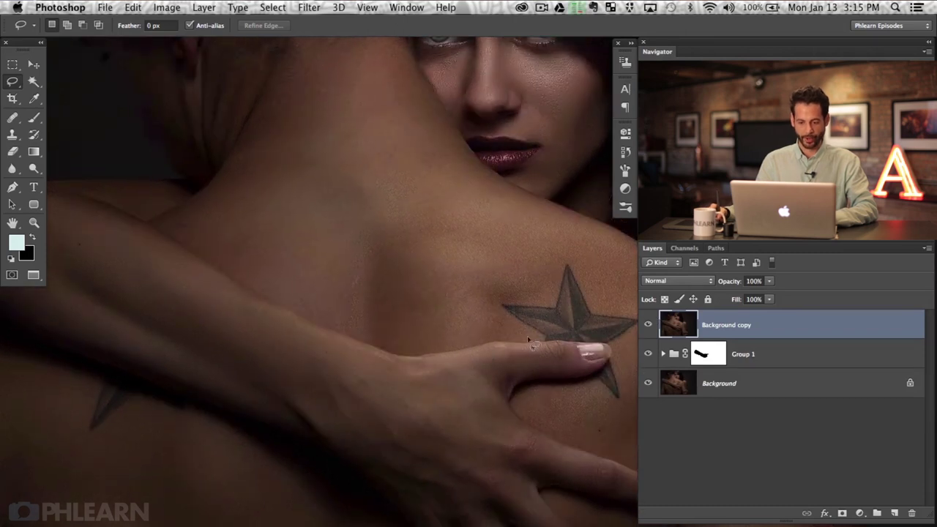
Step: Split the black This Layer slider of Background copy's Blend If to 75 / 136 so the cross shows through the skin texture
double_click(774, 332)
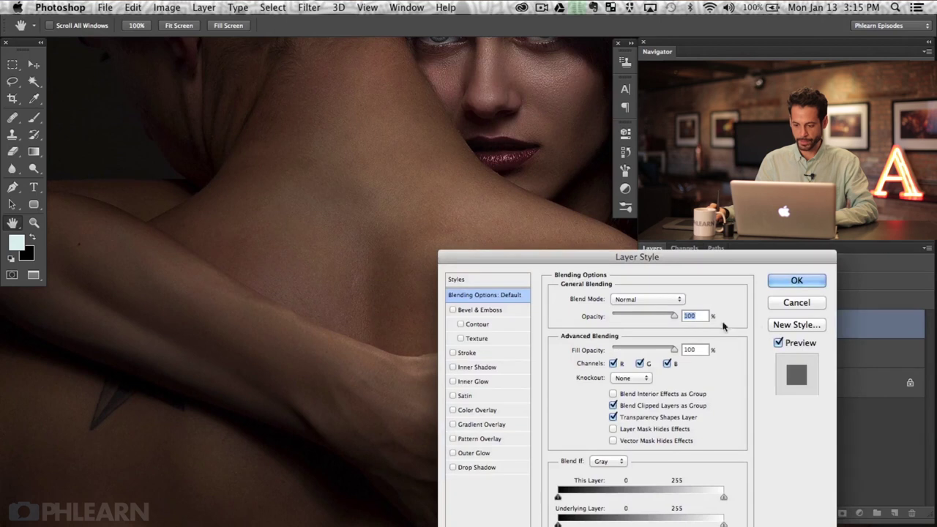
drag(571, 260, 653, 262)
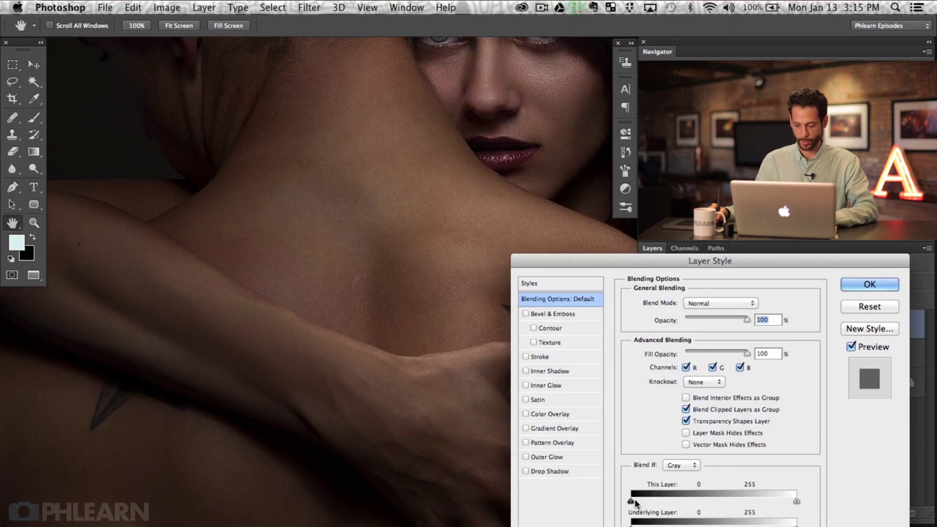
drag(655, 502, 698, 493)
key(super+plus)
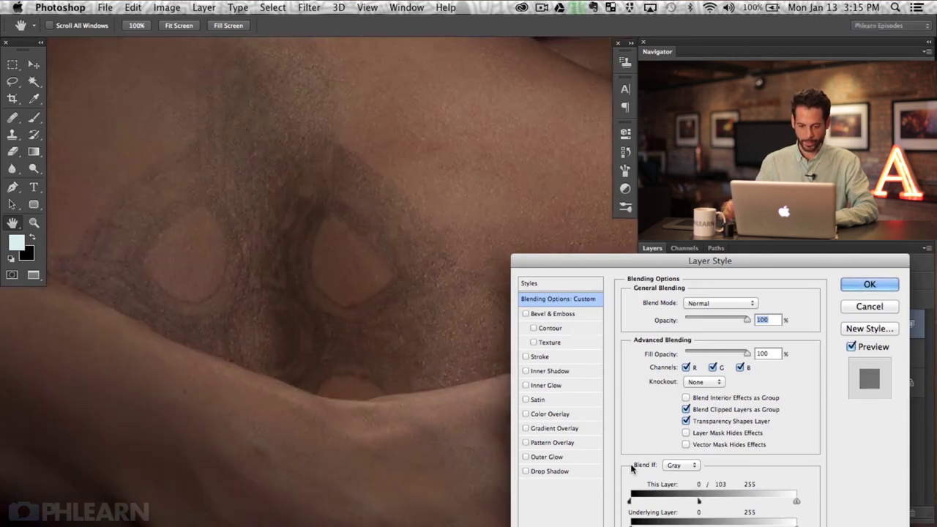
drag(698, 502, 688, 500)
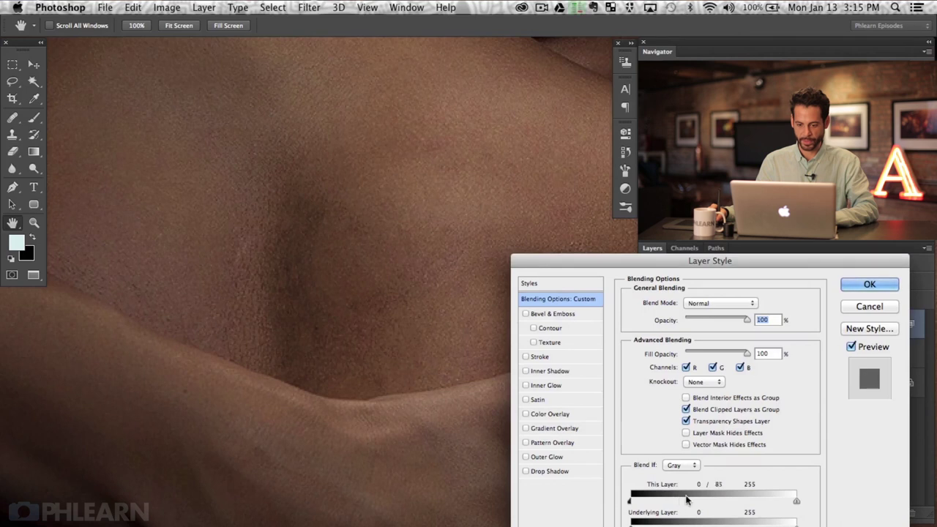
drag(695, 501, 705, 503)
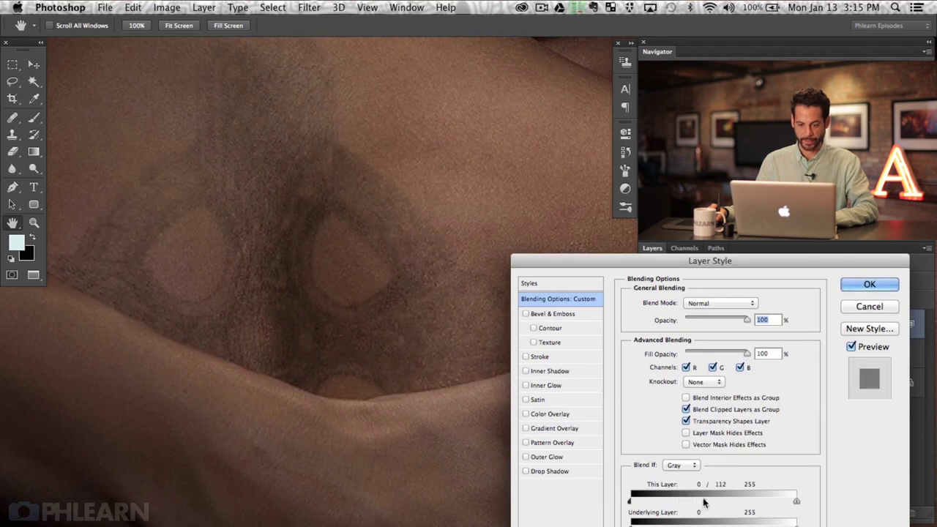
drag(630, 502, 668, 499)
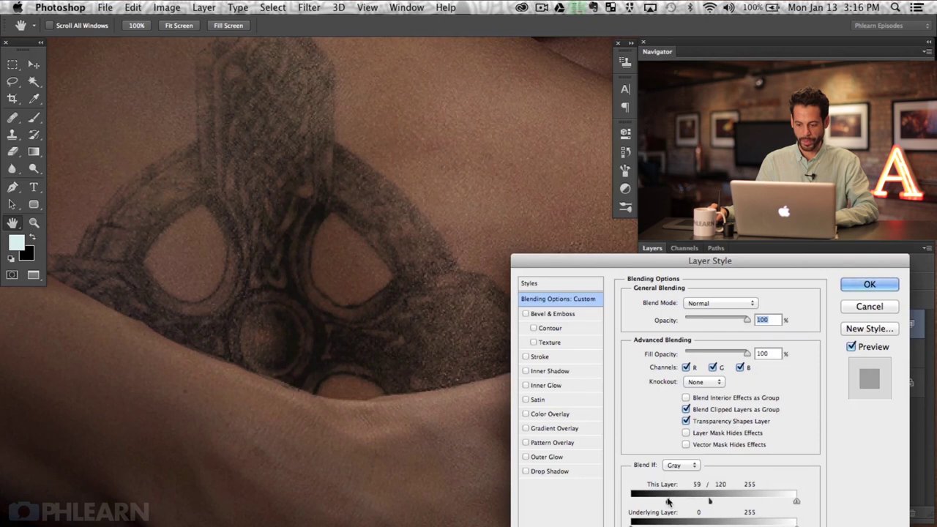
mouse_move(677, 504)
mouse_down()
mouse_move(661, 500)
mouse_move(682, 502)
mouse_up()
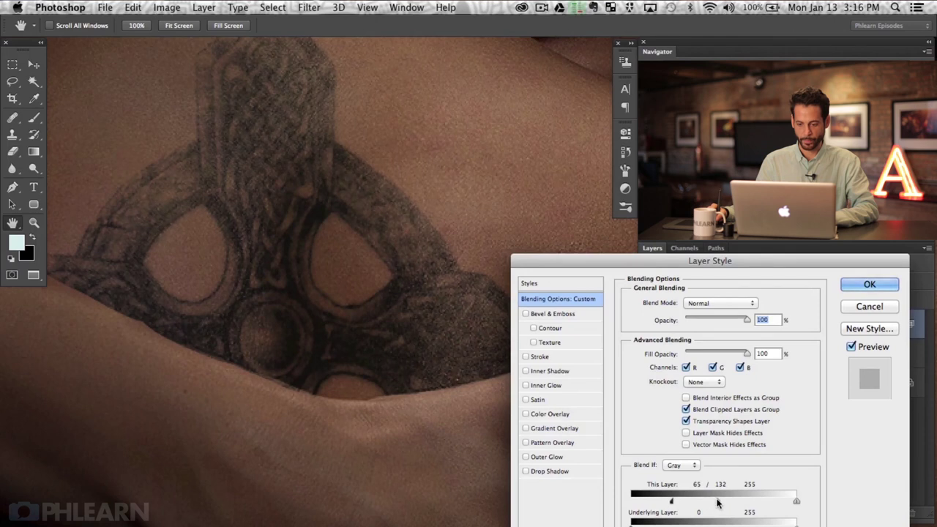
drag(672, 505, 682, 502)
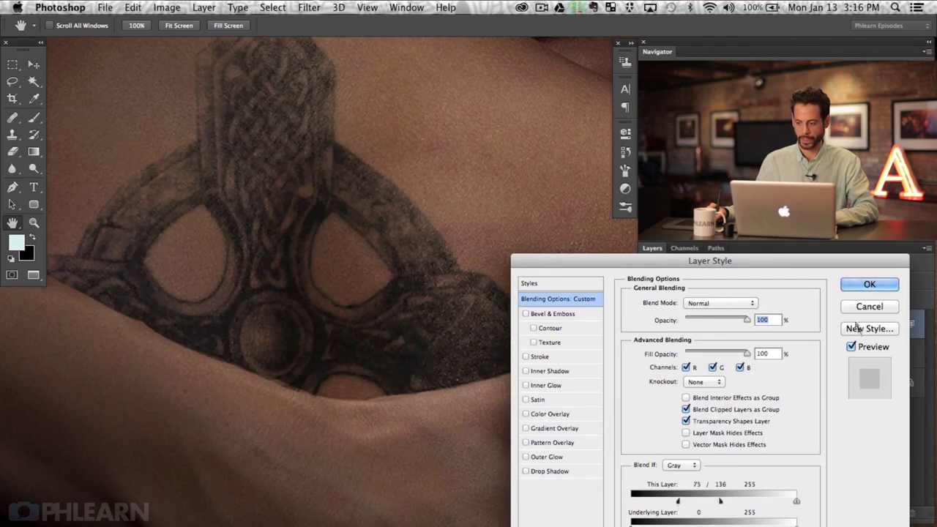
click(869, 285)
Step: Compare the cross with Background copy hidden and shown, both close up and in the wider image
drag(469, 344, 518, 476)
click(647, 325)
click(647, 325)
click(647, 325)
click(647, 325)
click(647, 326)
click(649, 326)
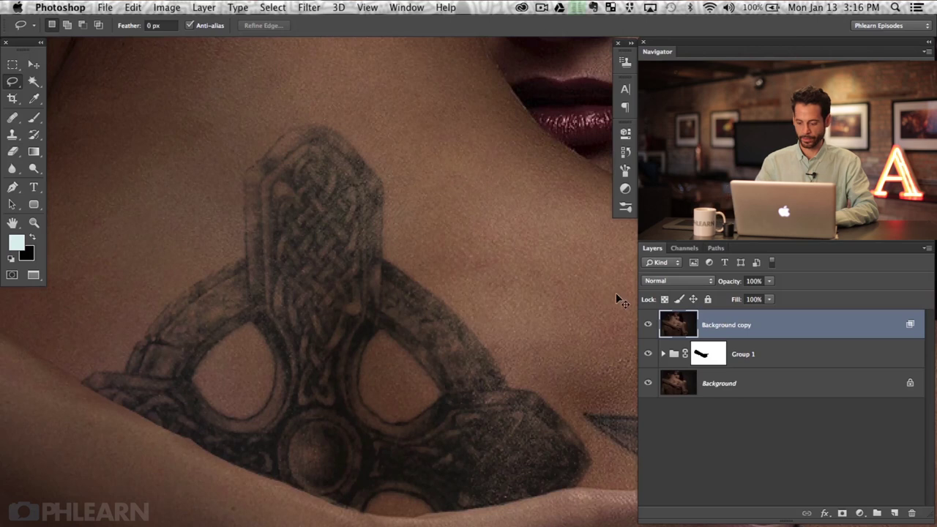
key(super+0)
click(648, 325)
click(648, 325)
click(648, 324)
click(648, 325)
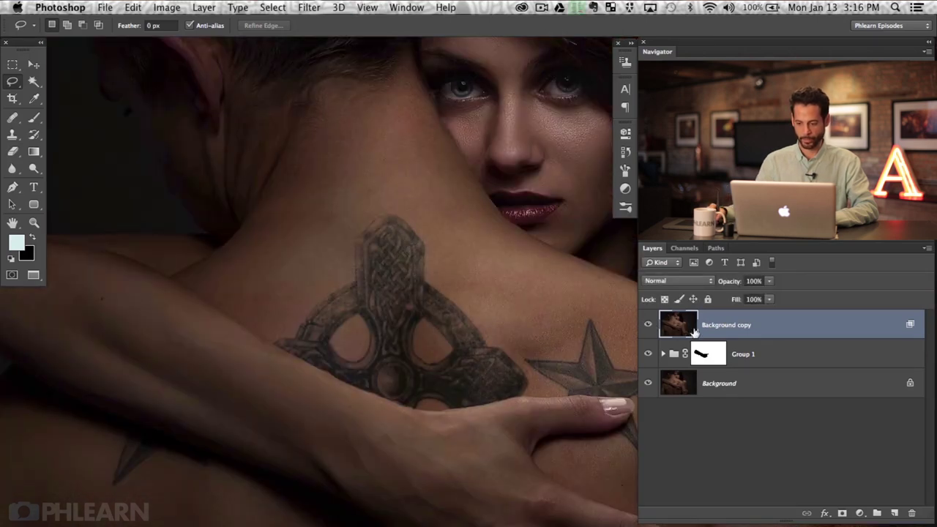
Step: Readjust Background copy's Blend If so the black This Layer slider is split at 64 / 136
double_click(768, 331)
drag(418, 439, 340, 409)
drag(678, 502, 672, 499)
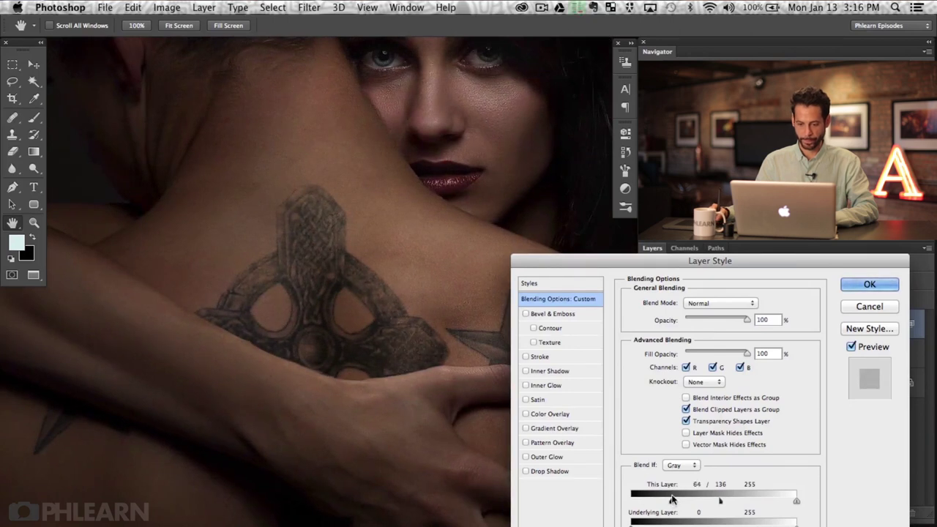
click(868, 284)
key(l)
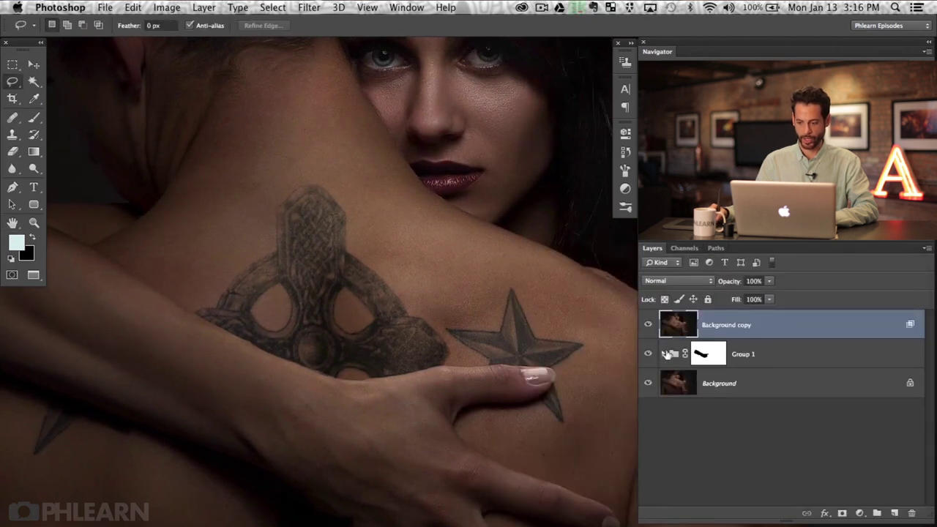
Step: Expand Group 1 and compare the cross's colour with Hue/Saturation 1 hidden and shown
click(665, 354)
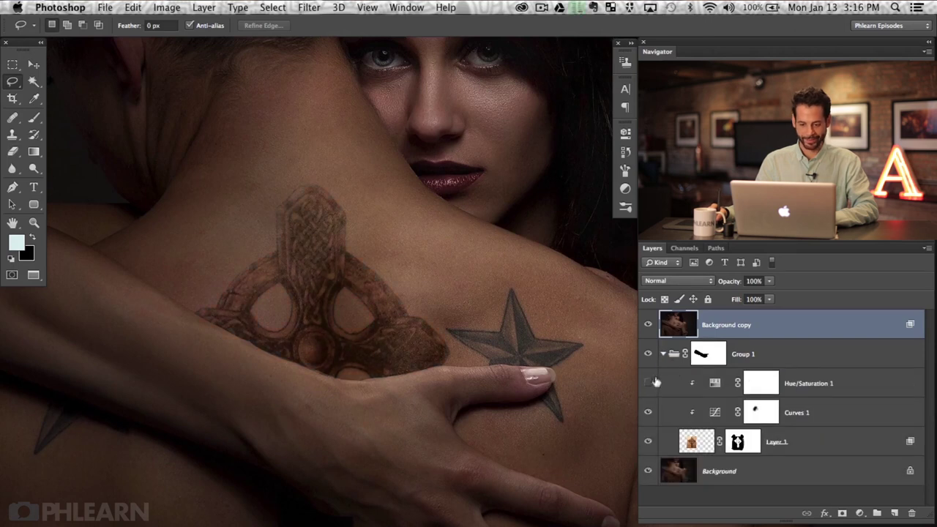
click(669, 385)
click(648, 383)
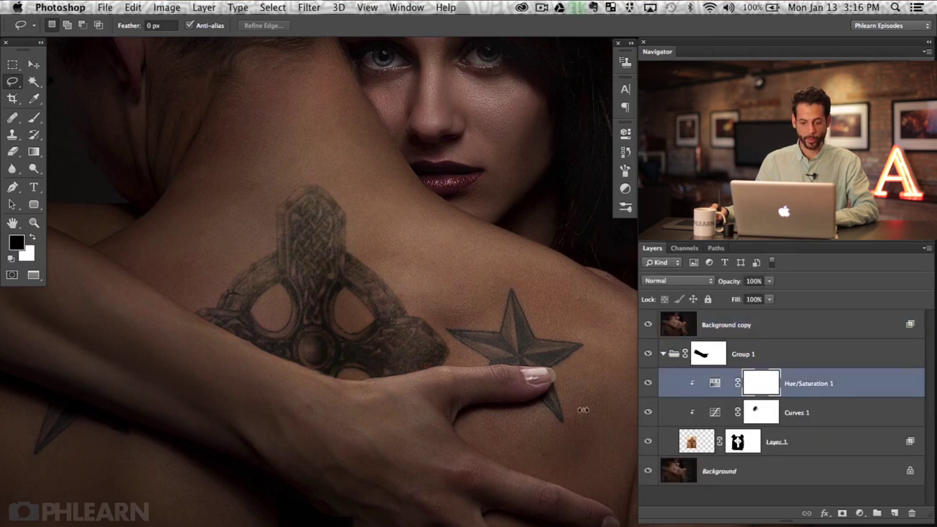
drag(364, 376, 398, 387)
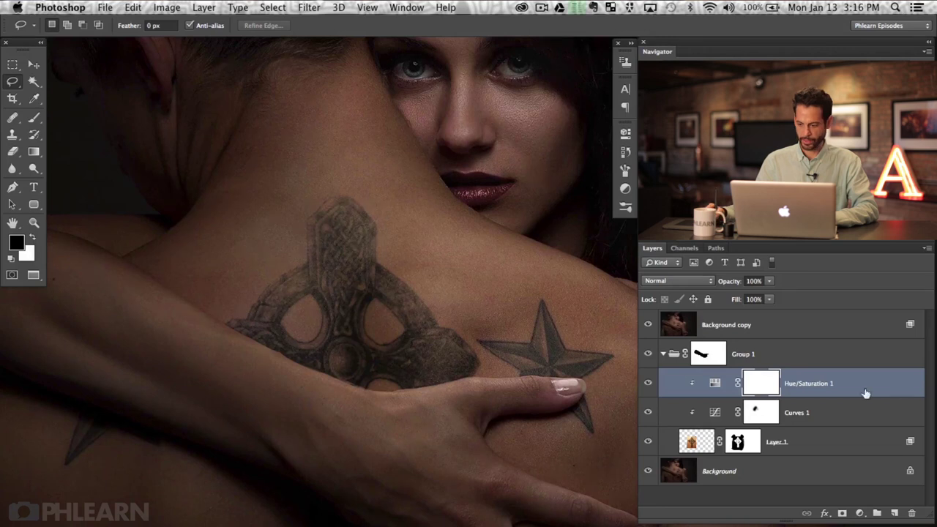
Step: Add a Curves adjustment clipped directly above Layer 1 and pull its curve down to darken the cross
click(827, 443)
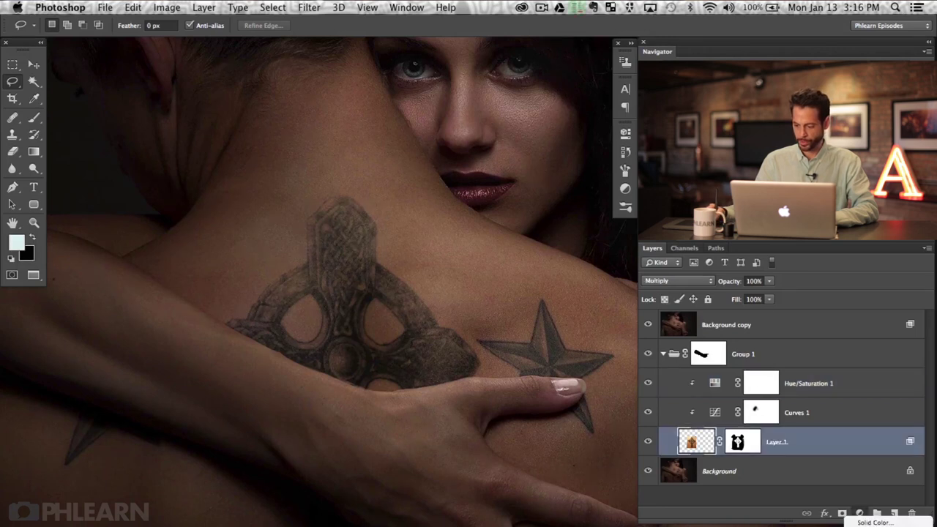
click(860, 513)
click(881, 522)
drag(506, 274, 515, 288)
click(626, 134)
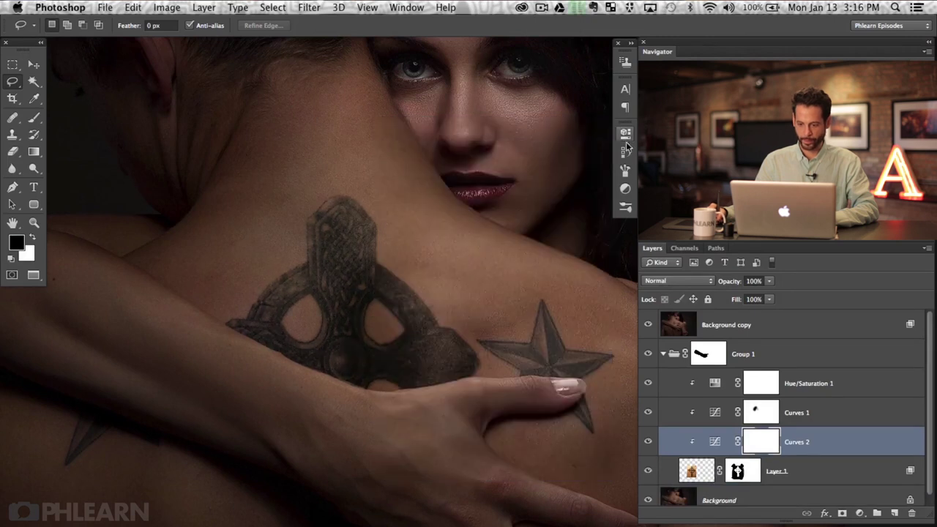
Step: Invert the Curves 2 mask to black and set the Brush to white, size 232, with 50% flow
key(super+i)
key(b)
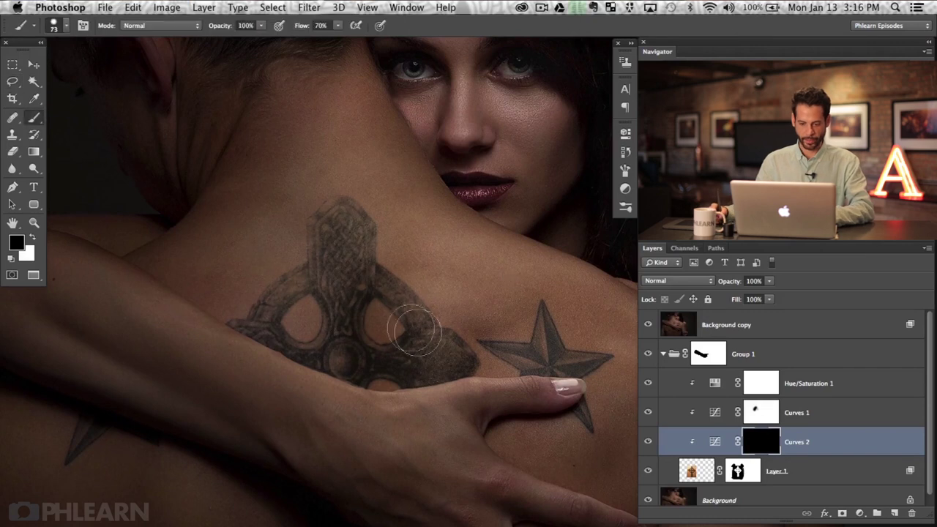
mouse_move(251, 219)
mouse_down()
mouse_move(271, 193)
mouse_move(299, 198)
mouse_move(282, 198)
mouse_up()
key(x)
key(shift+5)
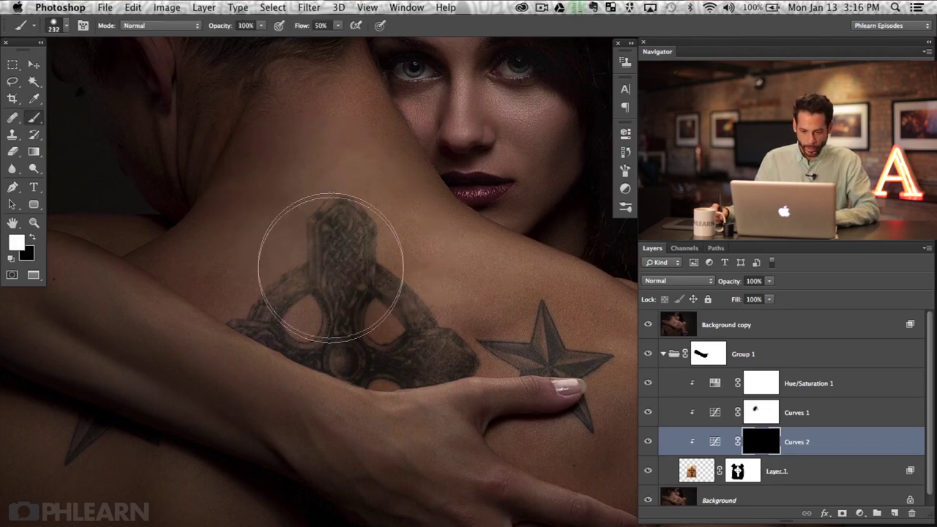
Step: Paint white over the cross on the Curves 2 mask to darken it, and compare with Curves 2 hidden and shown
mouse_move(308, 285)
mouse_down()
mouse_move(324, 332)
mouse_move(410, 282)
mouse_move(422, 289)
mouse_move(399, 331)
mouse_move(334, 386)
mouse_move(359, 411)
mouse_move(253, 355)
mouse_up()
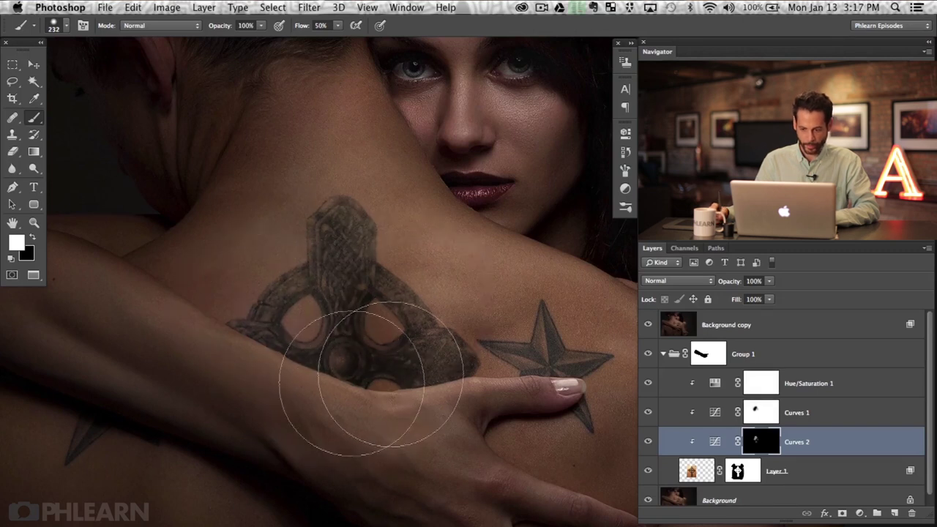
click(647, 442)
click(647, 442)
click(647, 443)
click(648, 444)
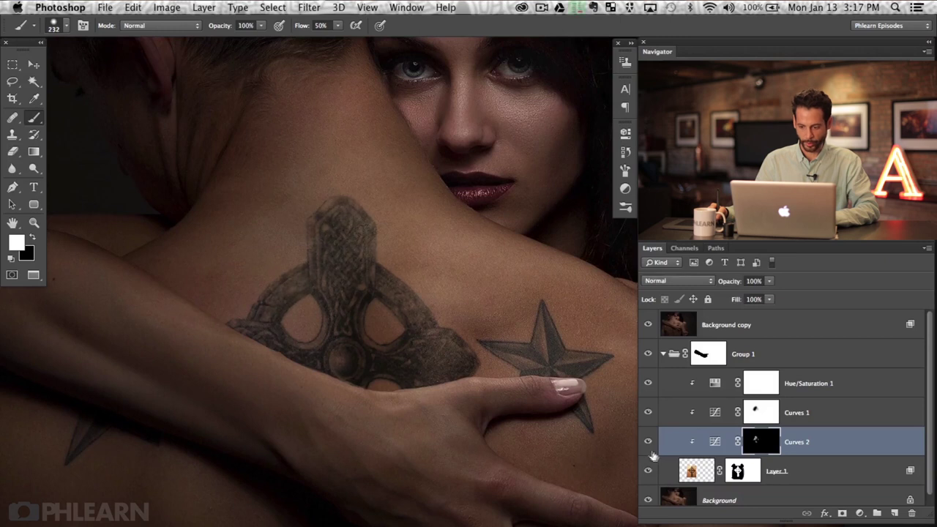
Step: Compare the tattoo with Background copy hidden and shown, inspect its lower part, and collapse Group 1
click(647, 326)
click(647, 326)
drag(447, 486, 465, 247)
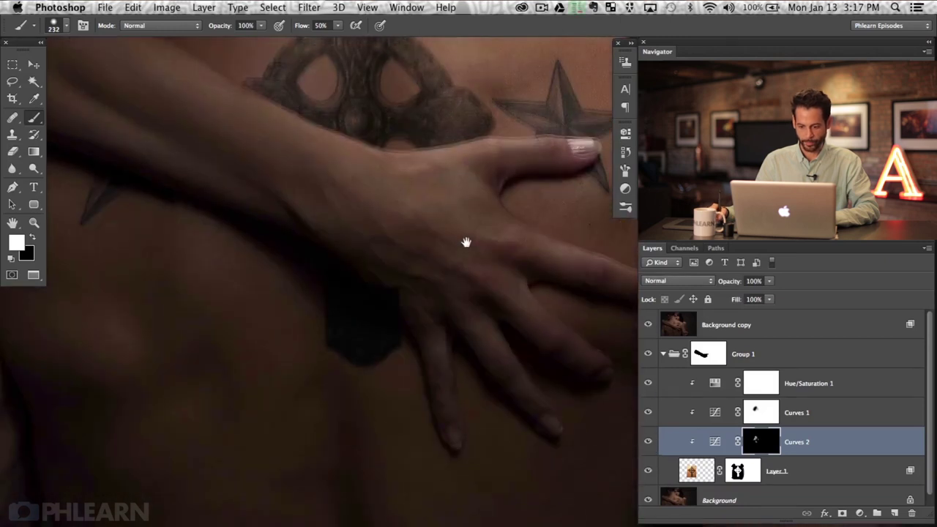
scroll(432, 333, up, 6)
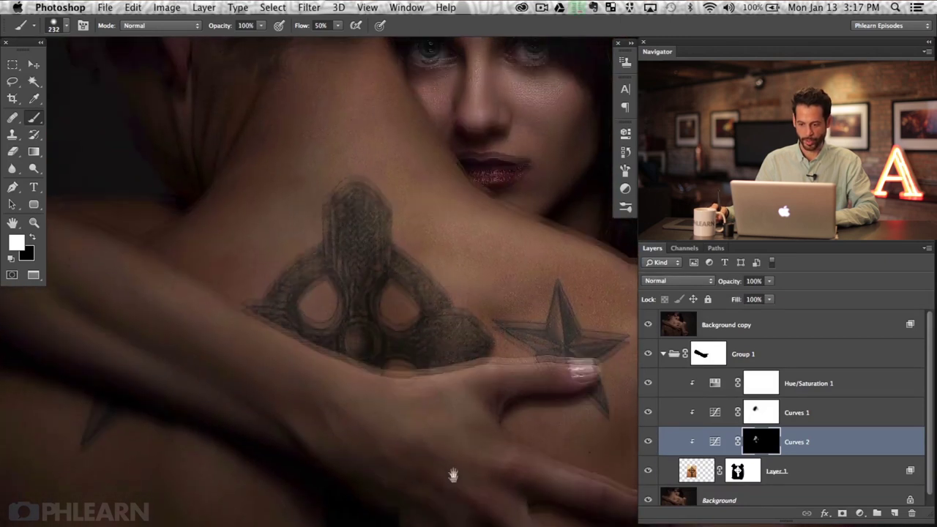
click(662, 355)
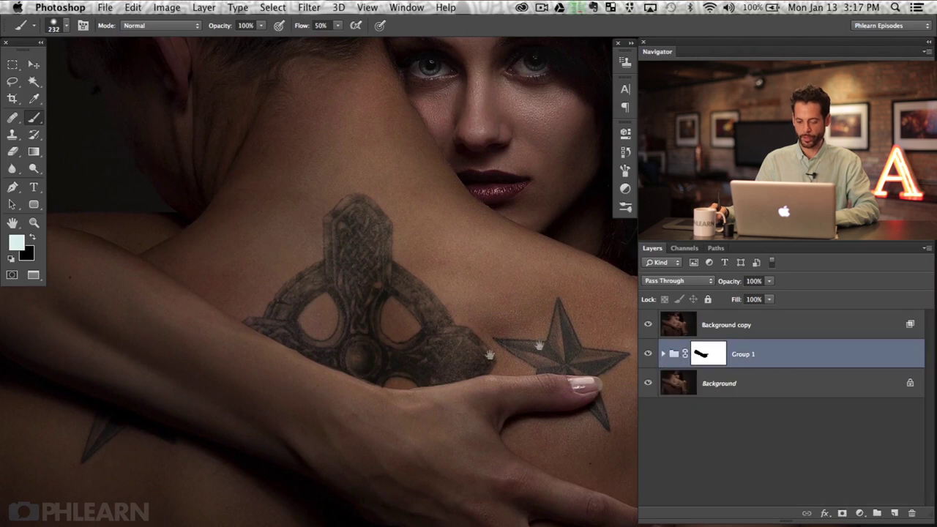
drag(439, 398, 434, 385)
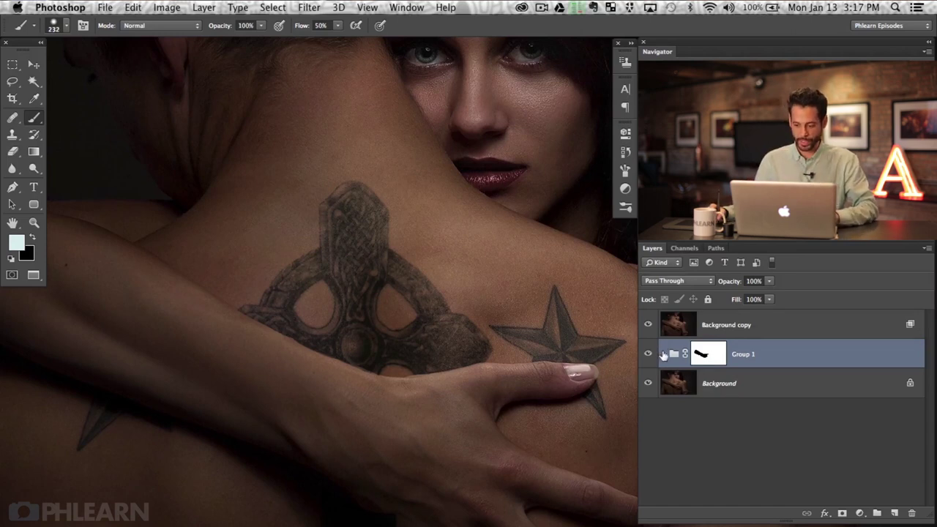
Step: Expand Group 1, select Layer 1 with the Move tool, and compare the cross up close with Background copy hidden and shown
click(663, 355)
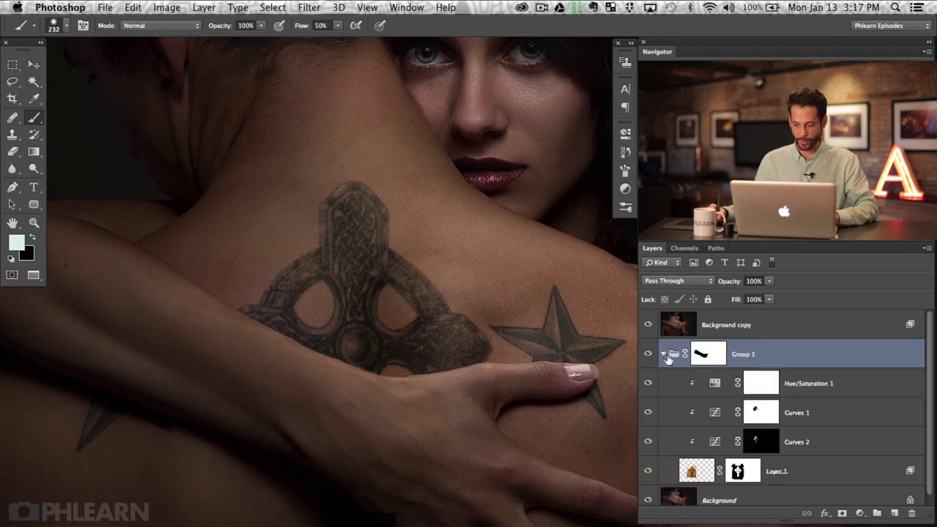
click(808, 477)
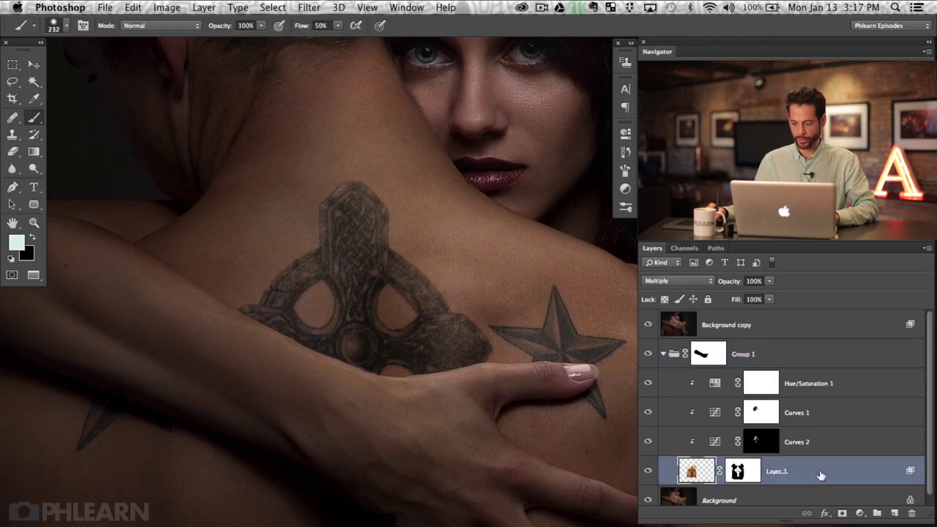
key(v)
drag(466, 466, 468, 446)
key(super+plus)
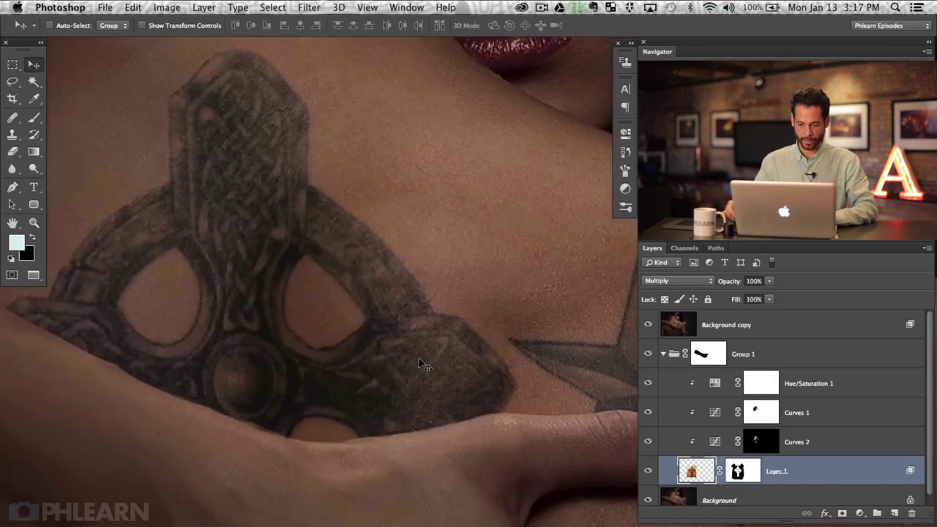
click(648, 324)
click(648, 325)
click(648, 324)
click(648, 324)
Step: Try to scale down and reposition the Layer 1 cross with Free Transform
mouse_move(450, 410)
mouse_down()
mouse_move(443, 418)
mouse_move(452, 359)
mouse_move(431, 401)
mouse_move(454, 401)
mouse_move(445, 412)
mouse_move(439, 399)
mouse_up()
key(super+minus)
drag(410, 439, 417, 417)
key(super+t)
drag(534, 150, 491, 203)
drag(429, 410, 473, 382)
key(Return)
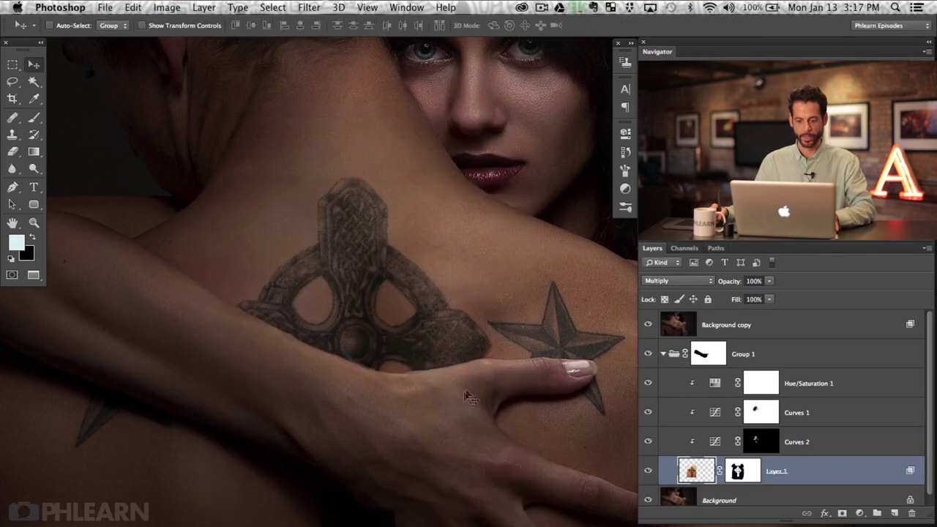
Step: Scale Layer 1's cross down slightly with Free Transform and reposition it on the man's back
key(super+minus)
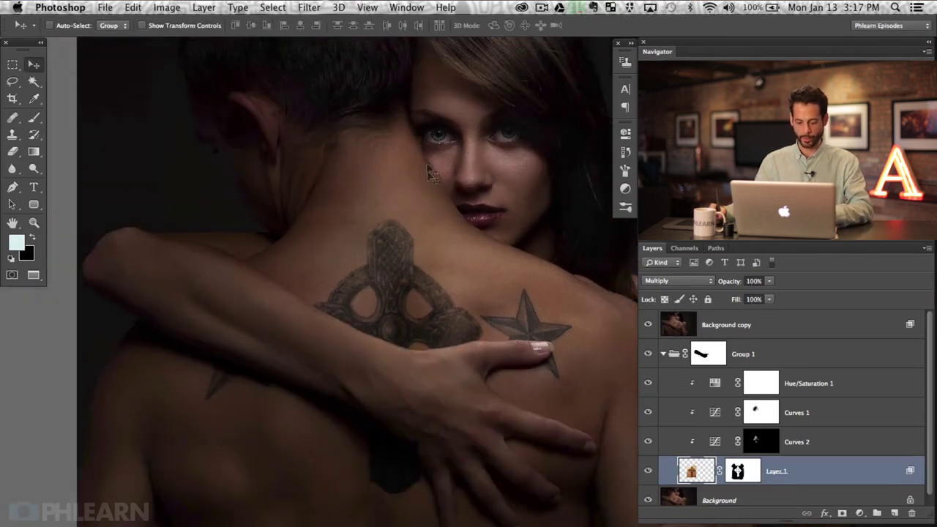
key(super+t)
mouse_move(500, 201)
mouse_down()
mouse_move(509, 176)
mouse_move(500, 215)
mouse_up()
mouse_move(453, 371)
mouse_down()
mouse_move(454, 354)
mouse_move(460, 373)
mouse_up()
key(Return)
scroll(468, 395, right, 3)
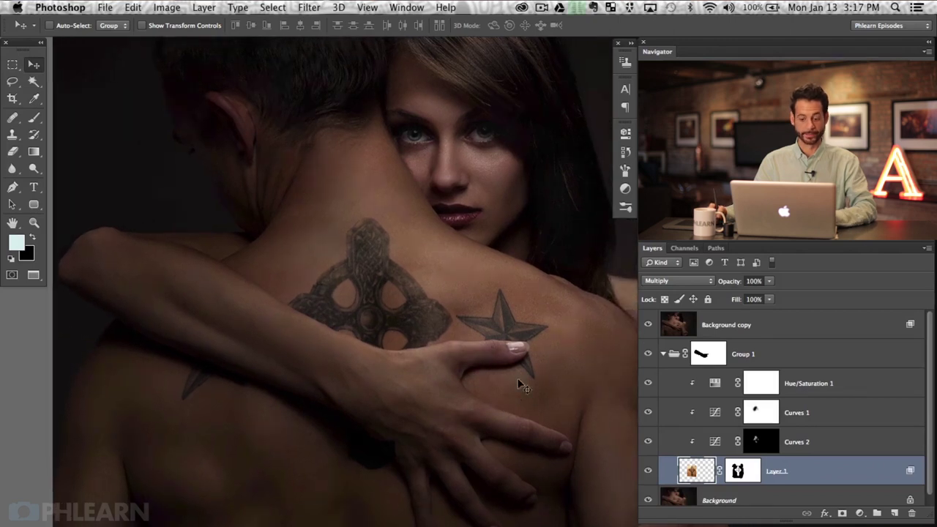
Step: Collapse Group 1 and compare the image with Background copy and Group 1 hidden and shown
click(664, 354)
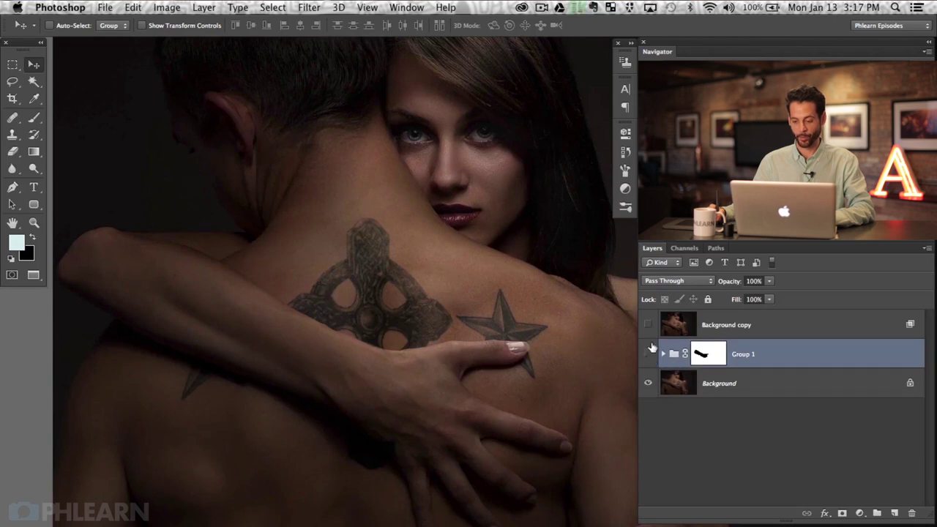
click(649, 354)
click(647, 354)
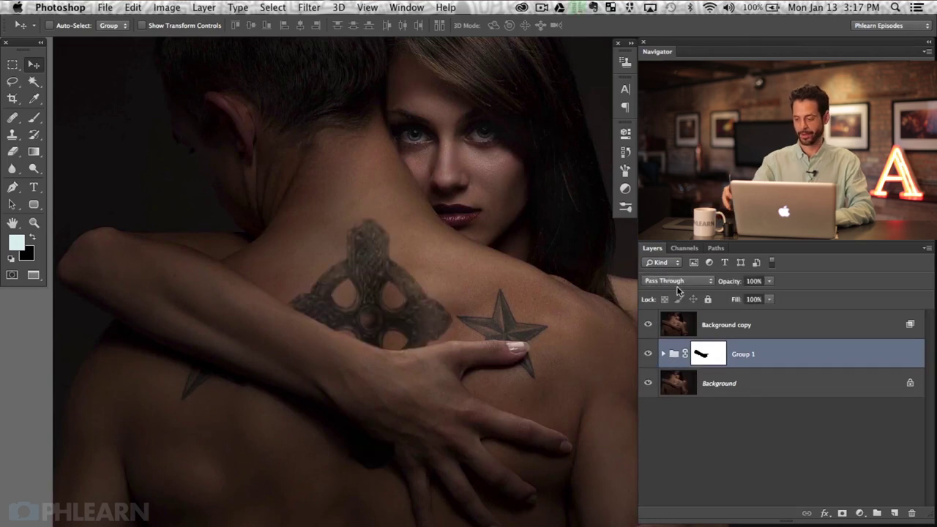